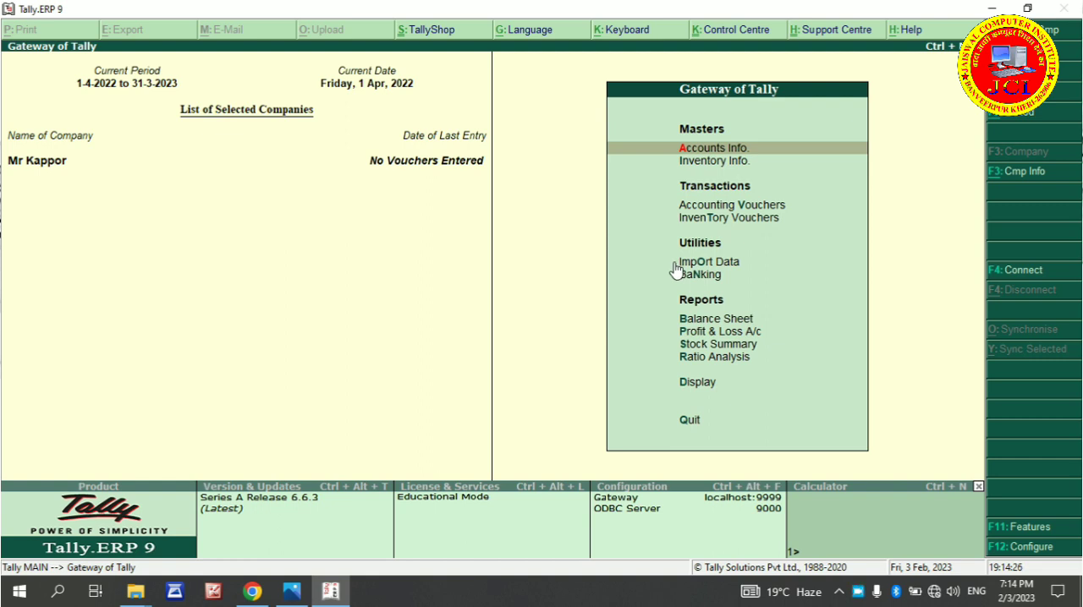
left_click(751, 151)
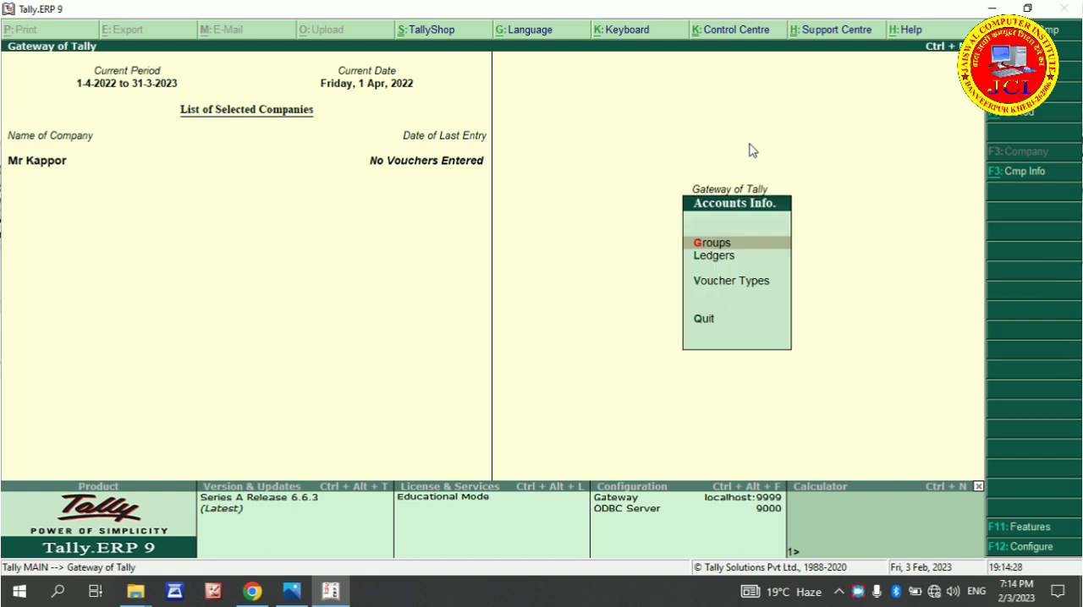
key("Down")
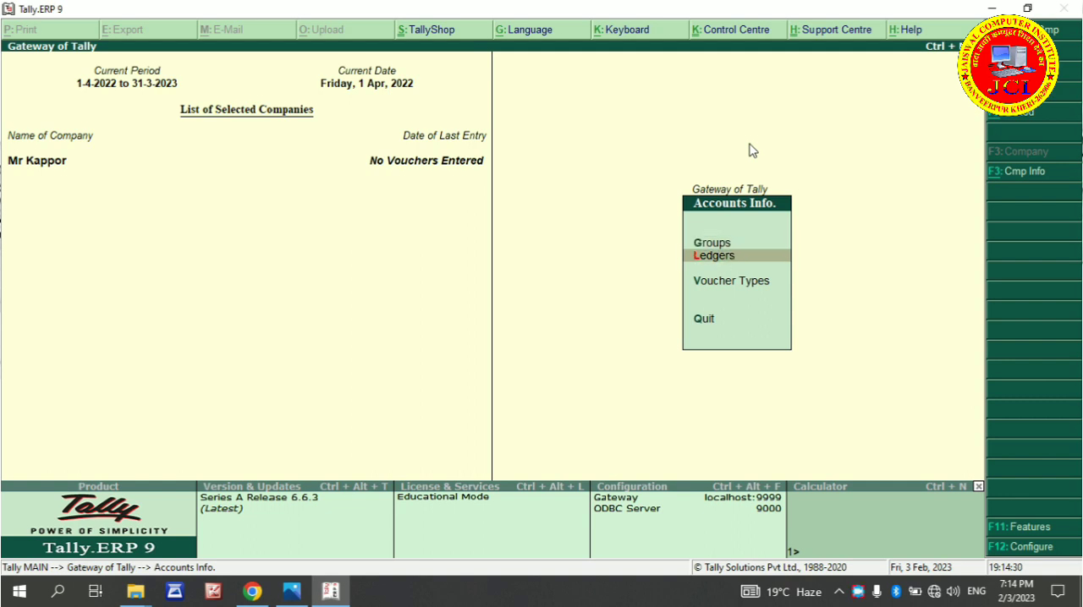
key("Escape")
key("Down")
key("Down")
key("Down")
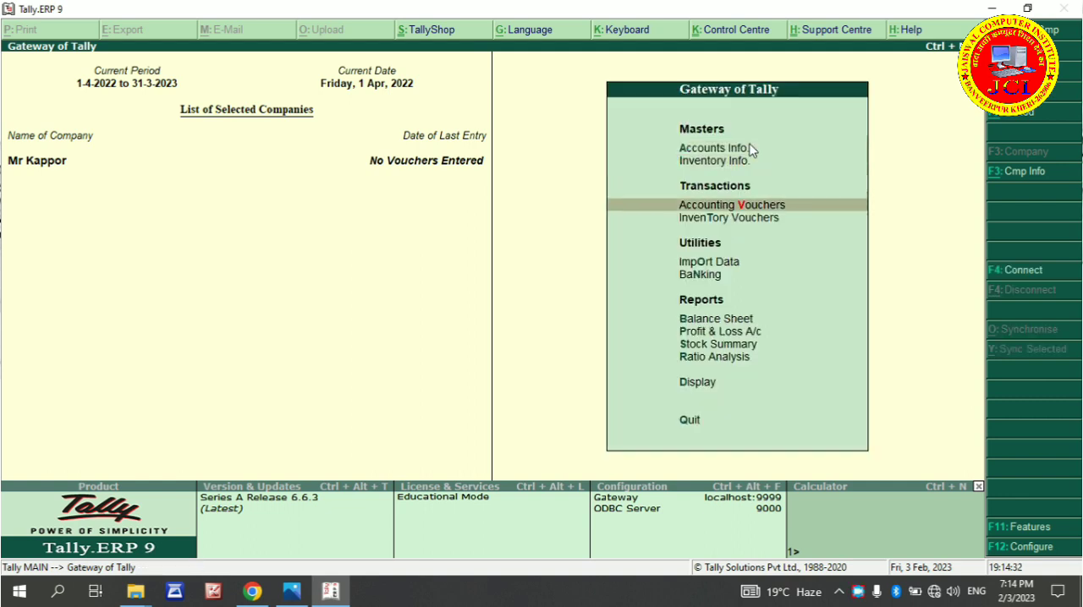
View the accounting voucher entry screen for the Contra and Payment types, and quit it without recording a voucher
key("Up")
key("Return")
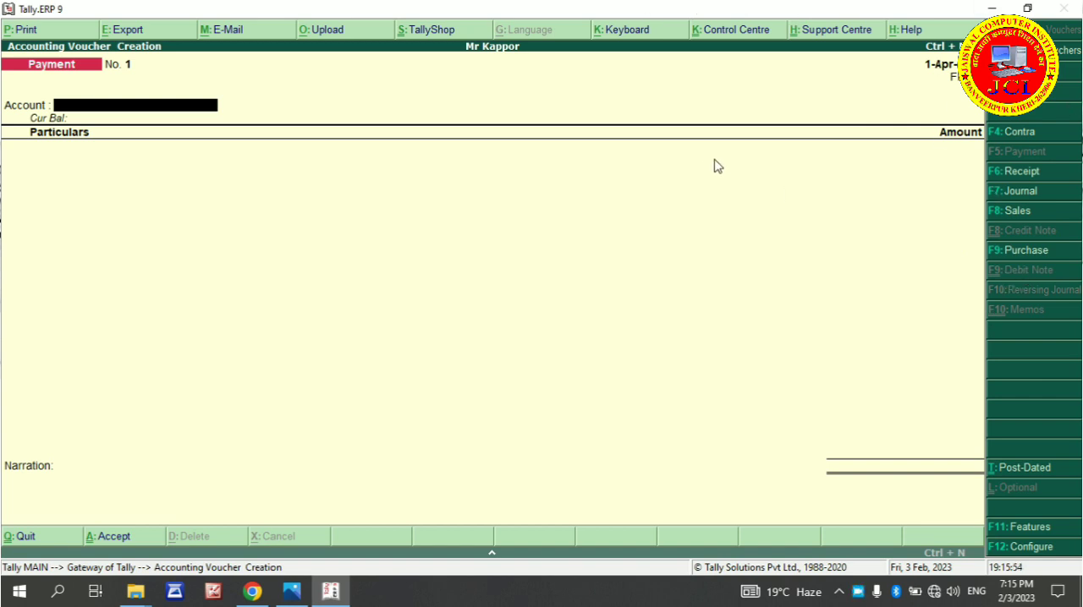
key("F4")
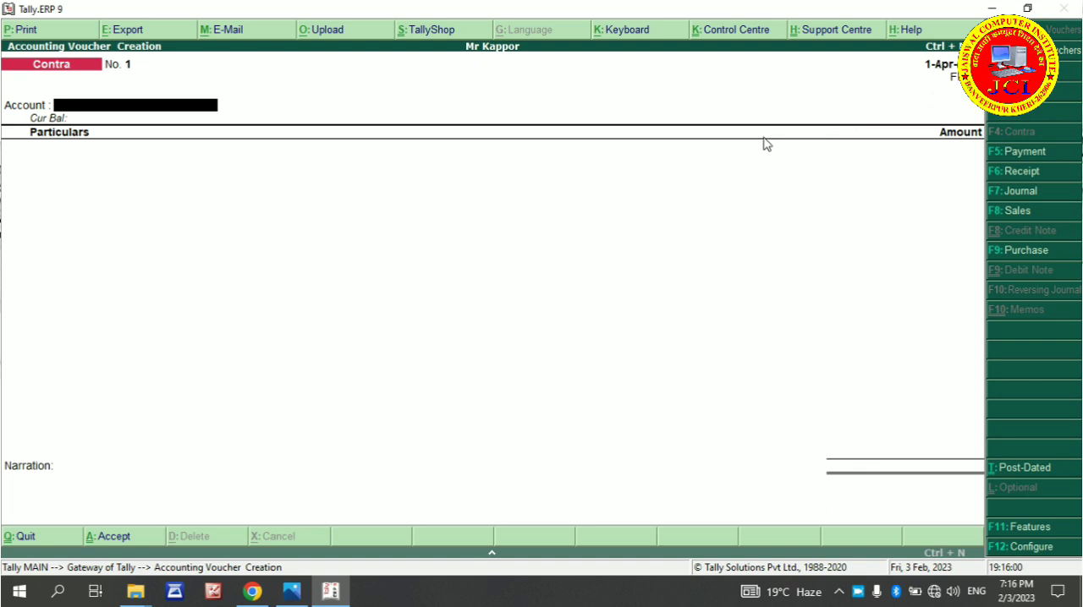
key("F5")
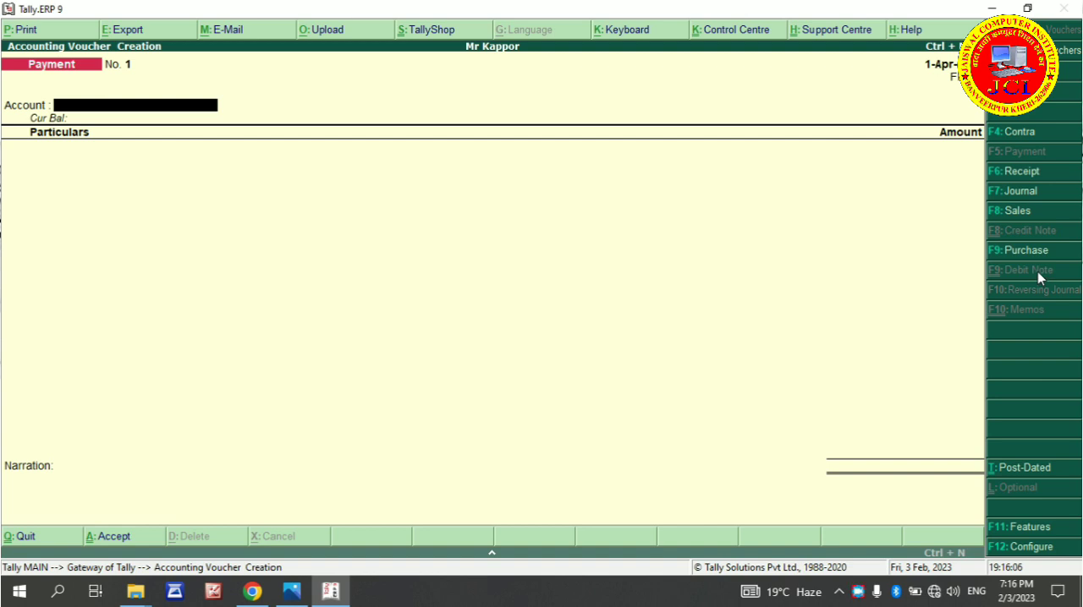
key("Escape")
key("y")
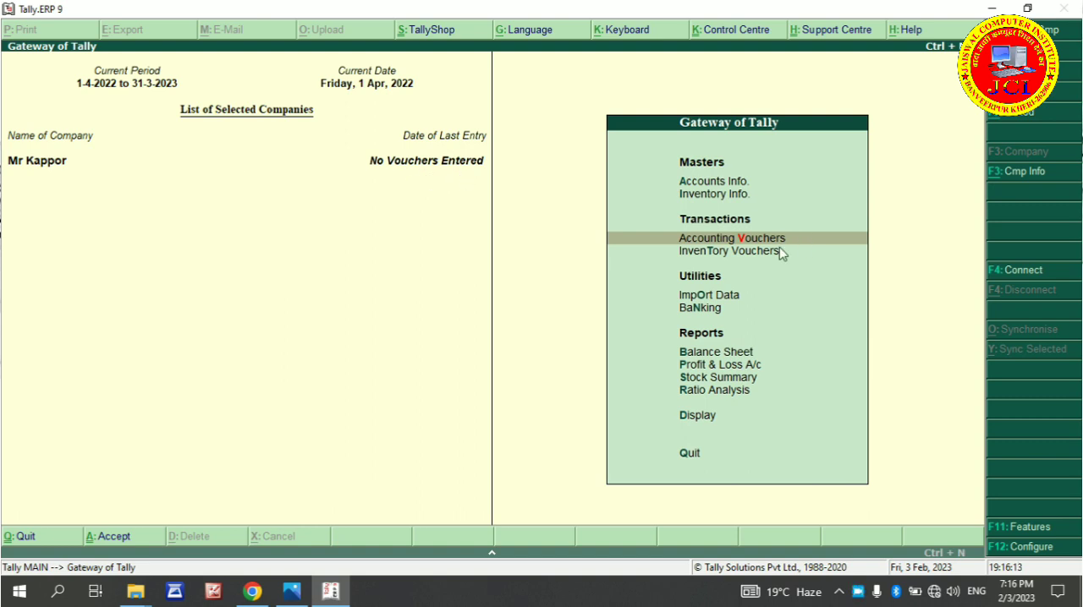
key("Up")
key("Up")
key("Up")
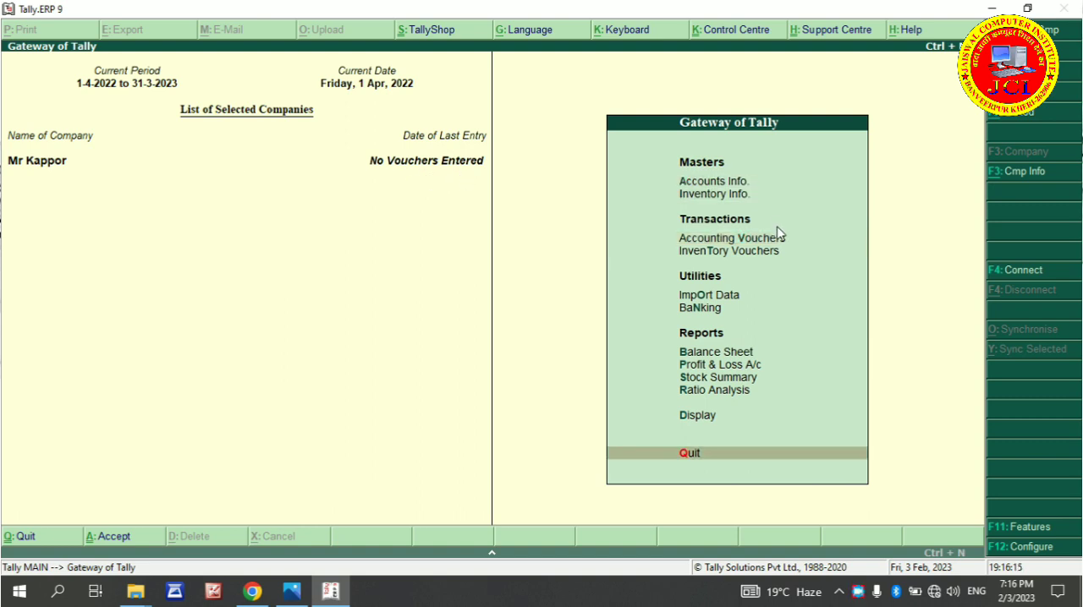
key("Down")
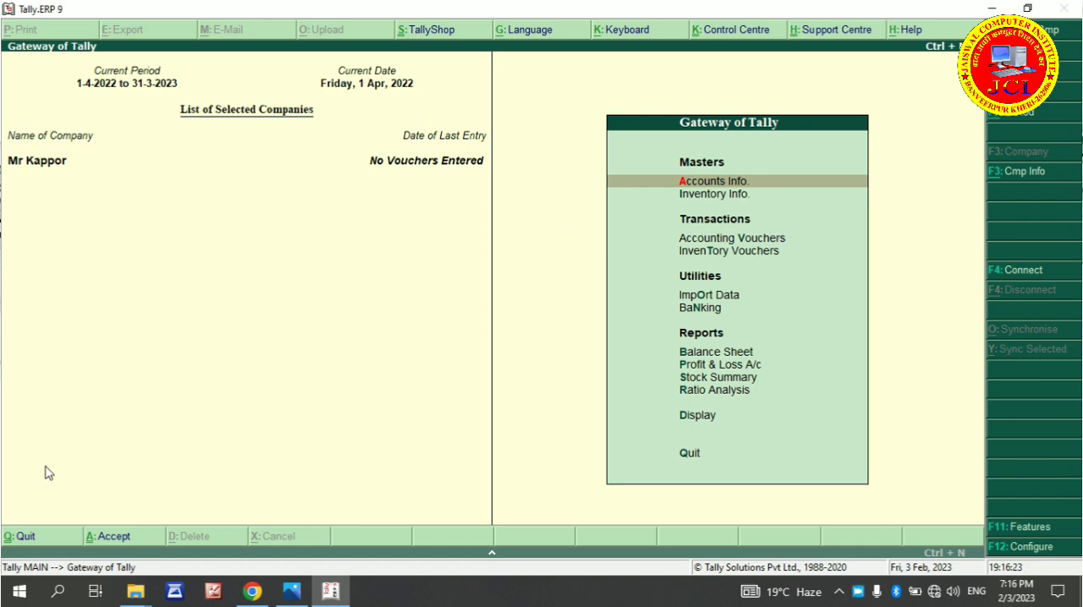
Switch to Chrome to read question 1 of the Tally exercise PDF, and return to Tally.ERP 9
left_click(253, 592)
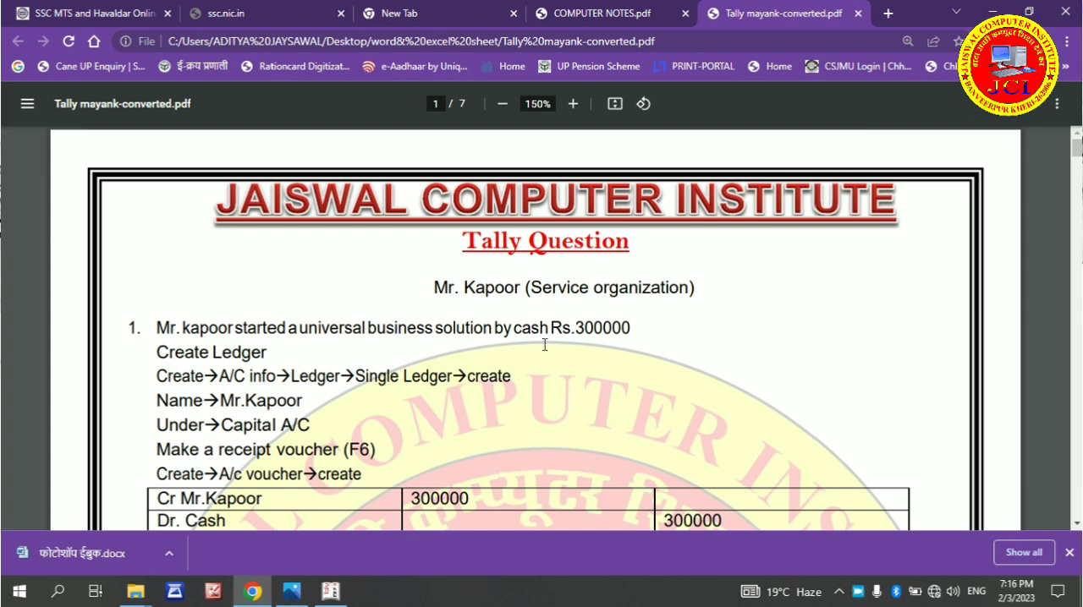
scroll(581, 320, "down", 2)
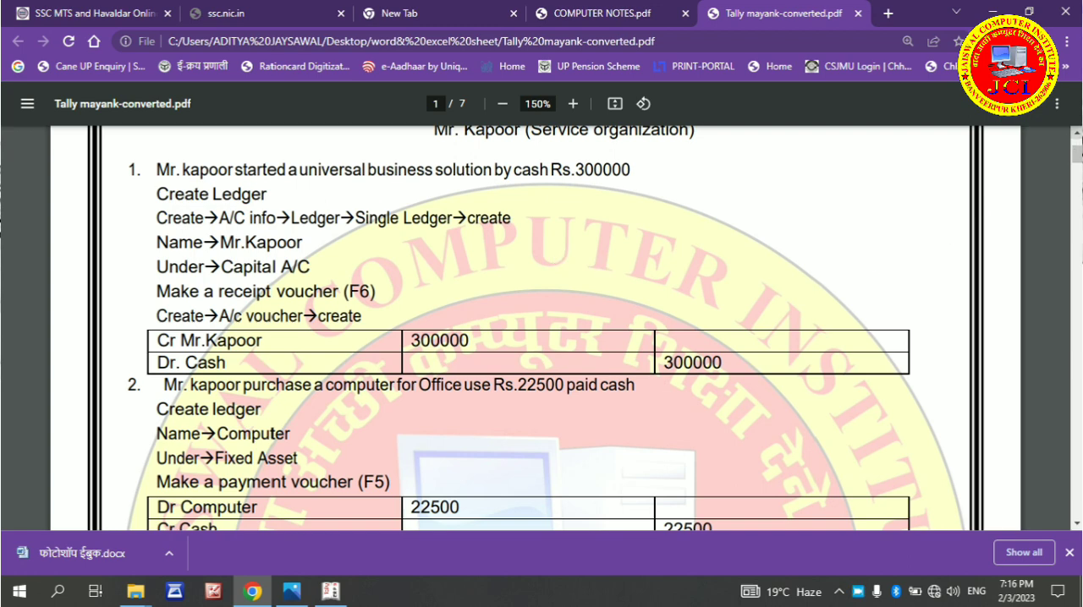
scroll(648, 322, "up", 1)
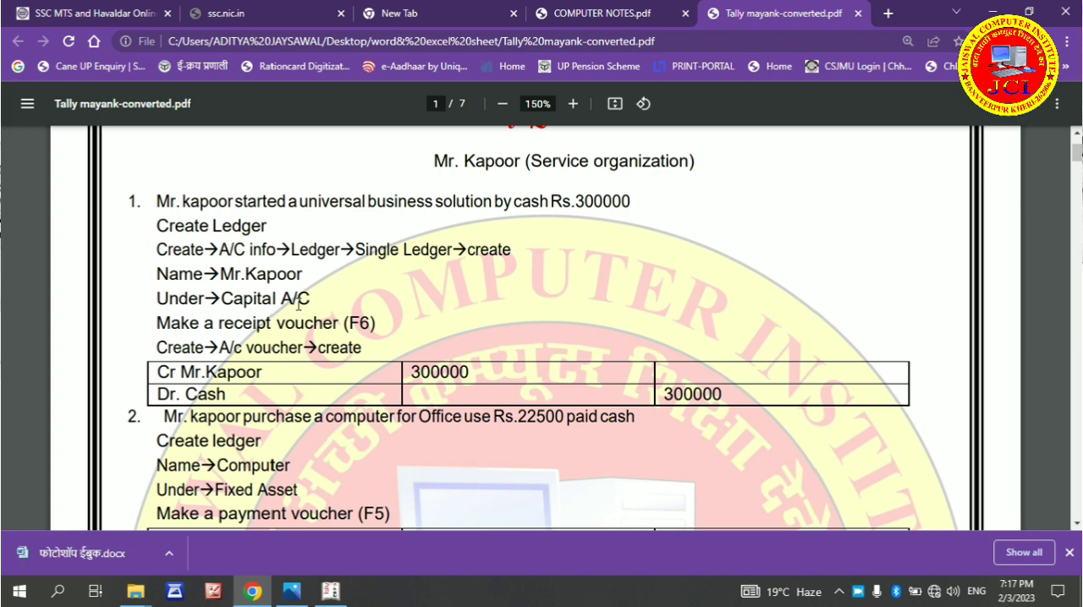
left_click(330, 590)
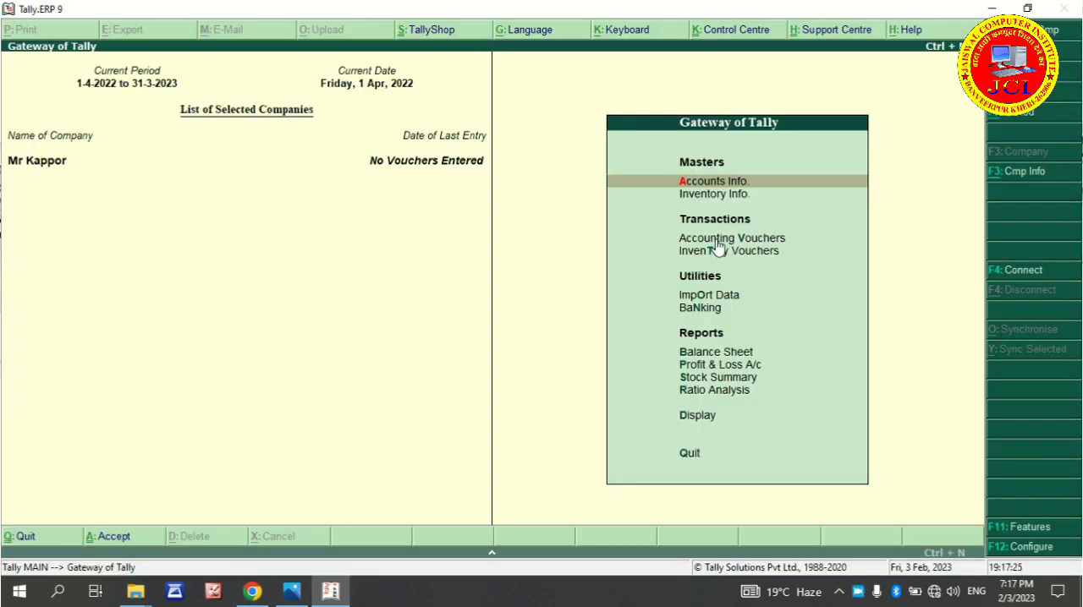
Start creating a single ledger and enter the business owner's name as the ledger name, leaving the alias blank
key("Return")
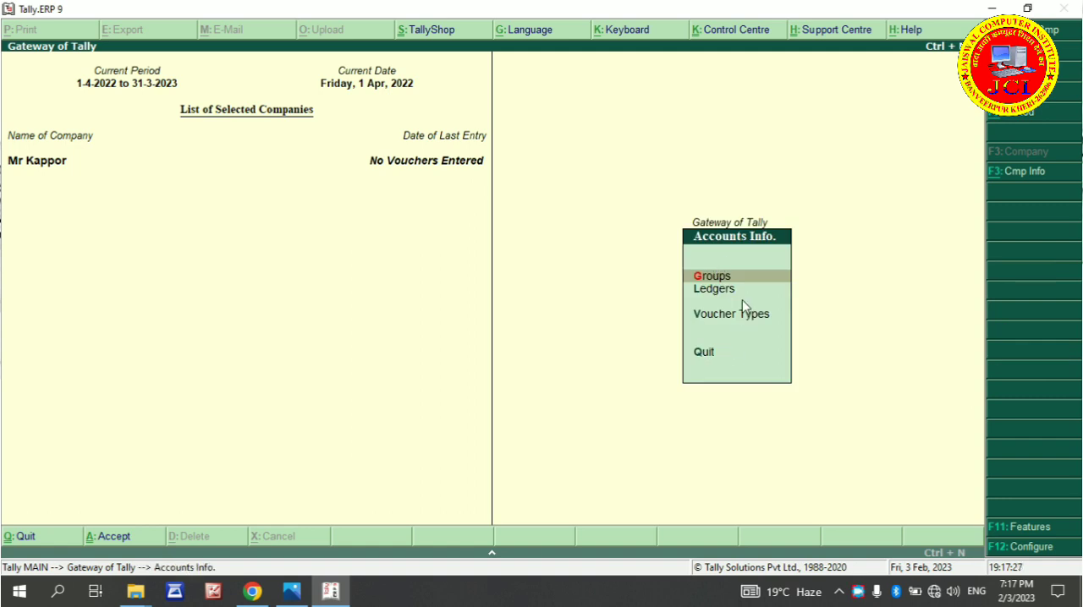
key("l")
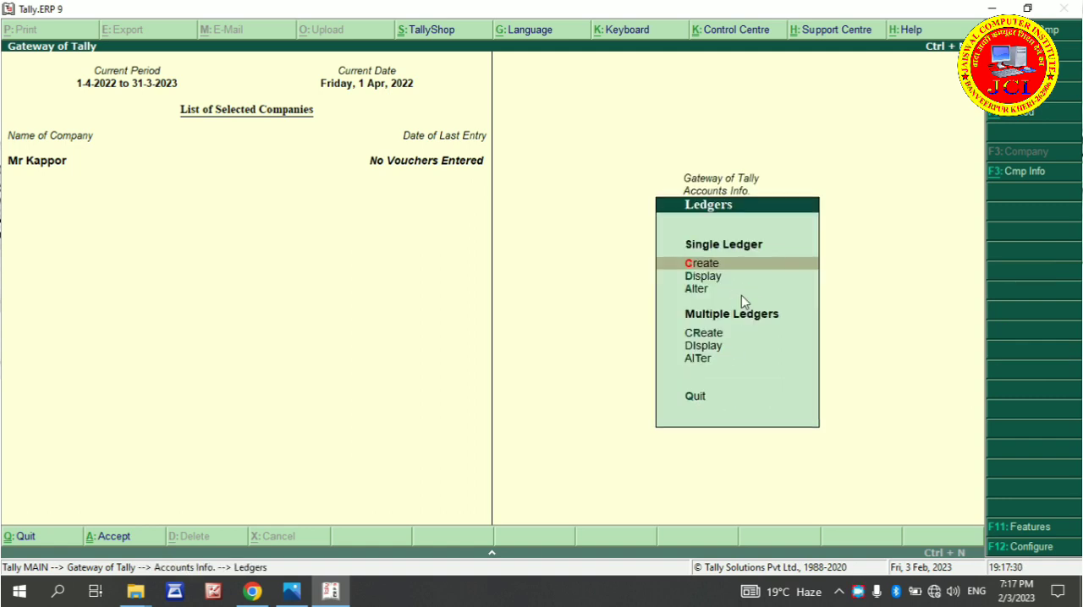
key("Return")
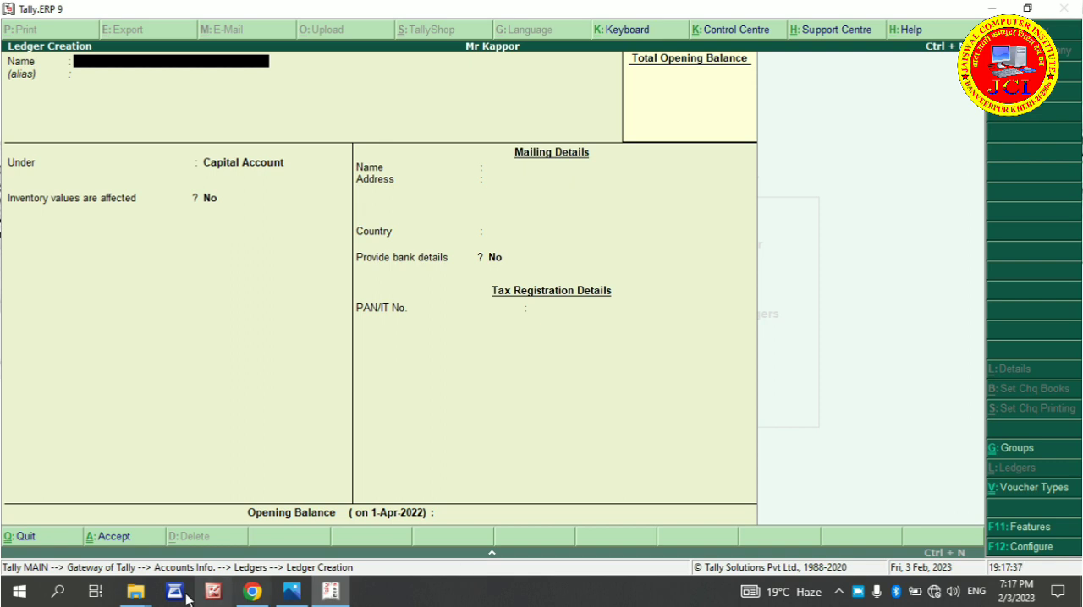
type("M")
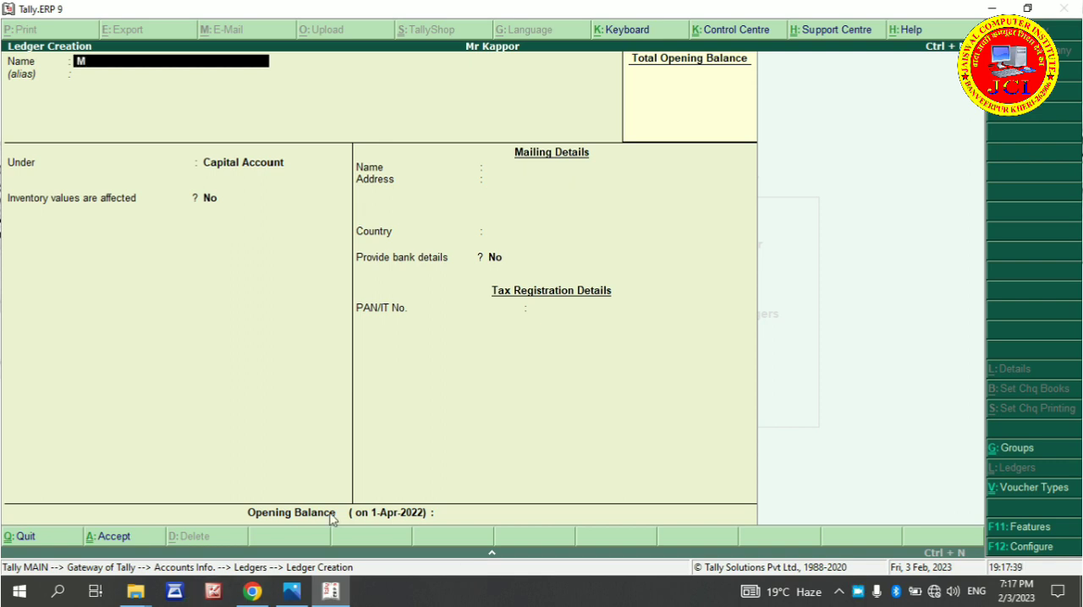
type("e")
key("BackSpace")
type("r Kaoo")
key("BackSpace")
type("r")
key("BackSpace")
key("BackSpace")
type("poor")
key("Return")
key("Return")
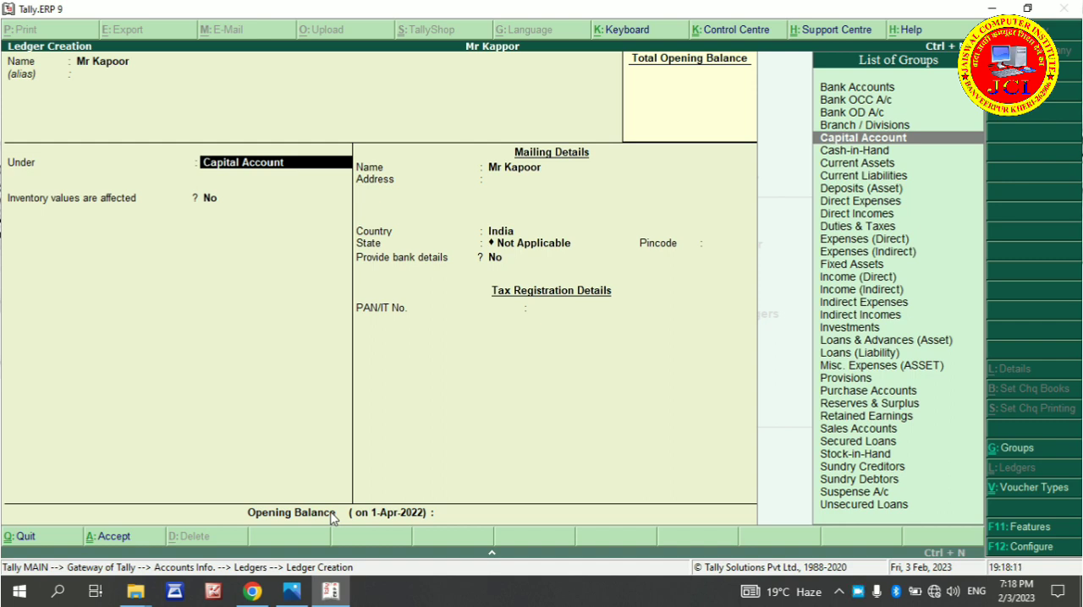
Put the ledger under Capital Account with inventory values affected at No, leaving the address blank and the country as India
key("Return")
key("Return")
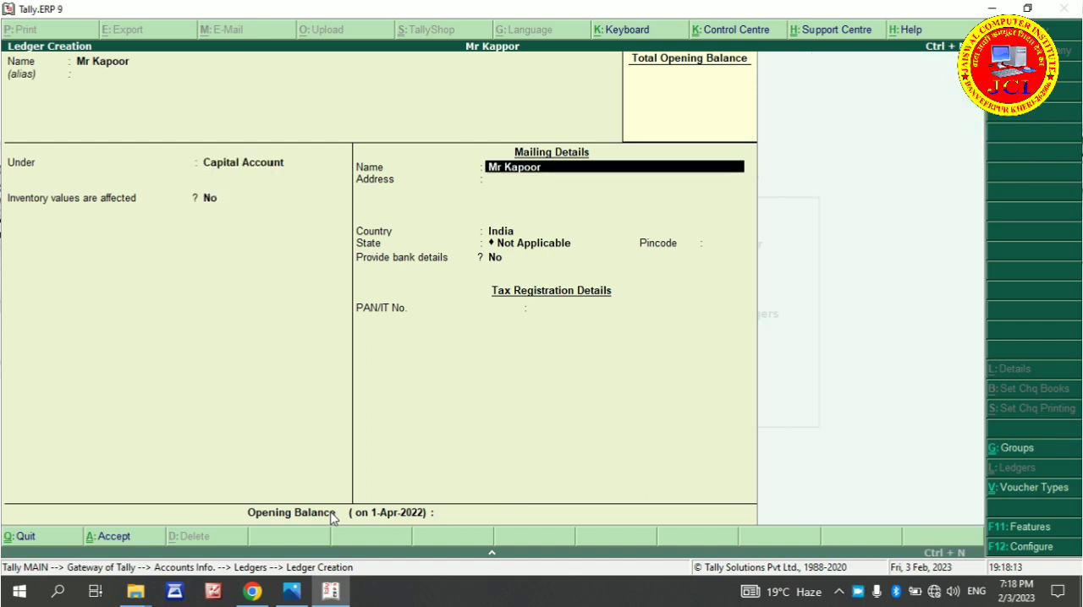
key("Return")
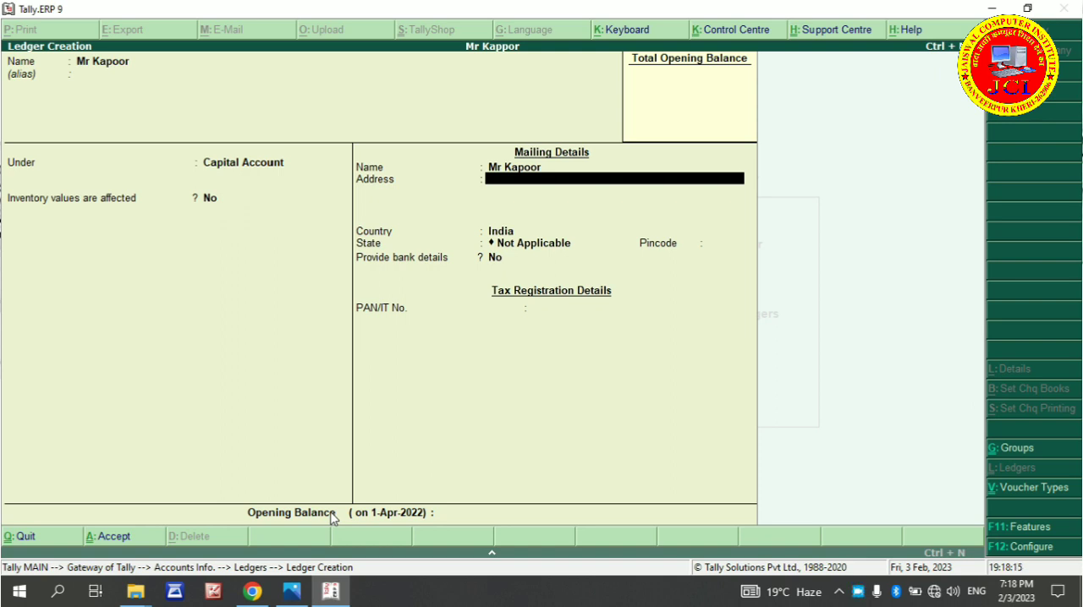
key("Return")
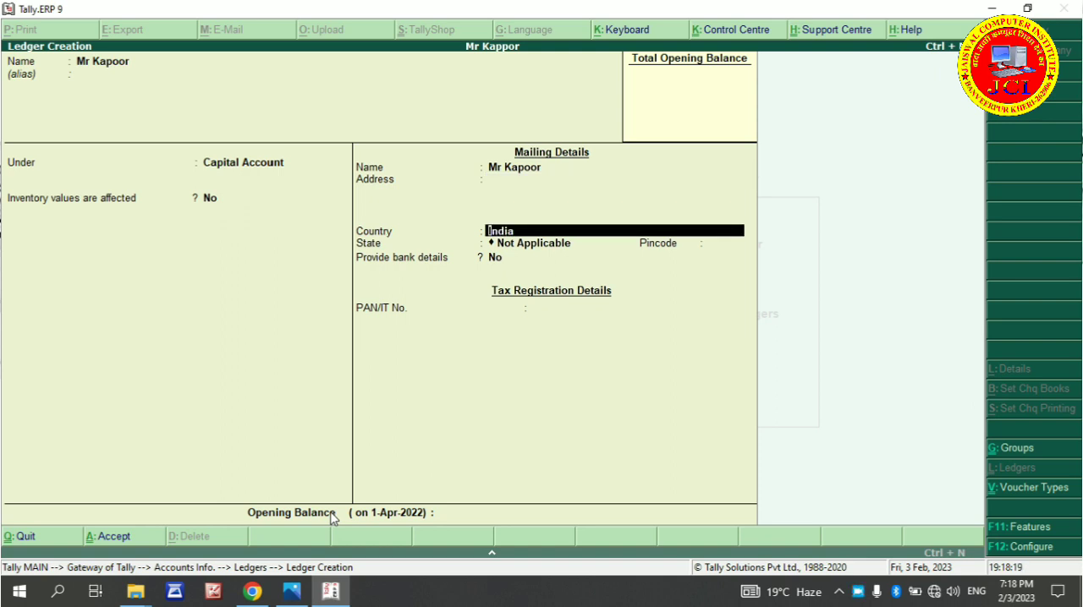
key("Return")
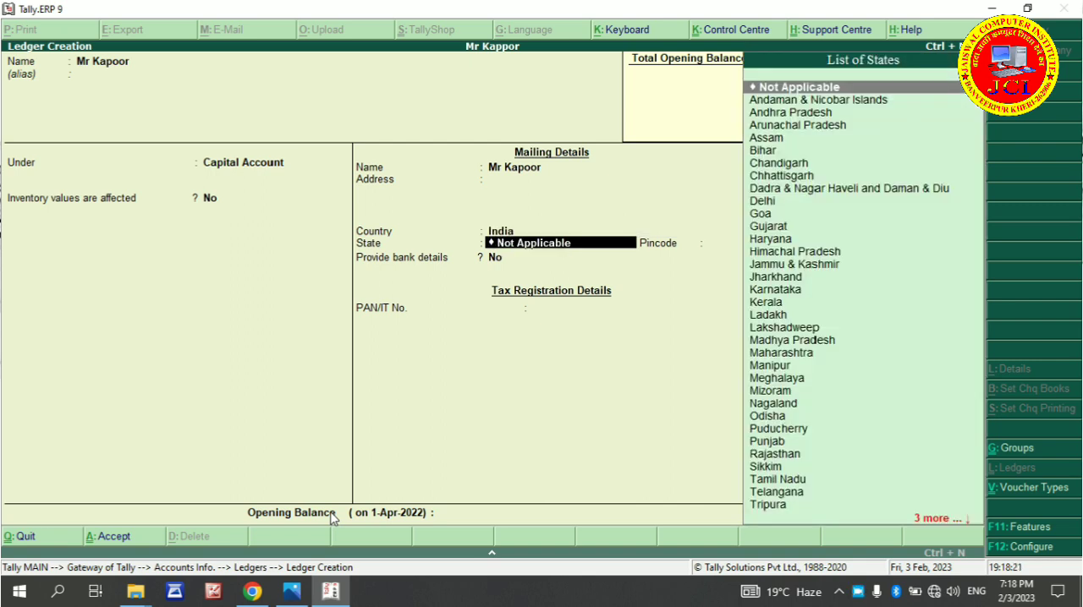
Set the state in the ledger's mailing details to Uttar Pradesh and enter the postal pincode
type("U")
key("Down")
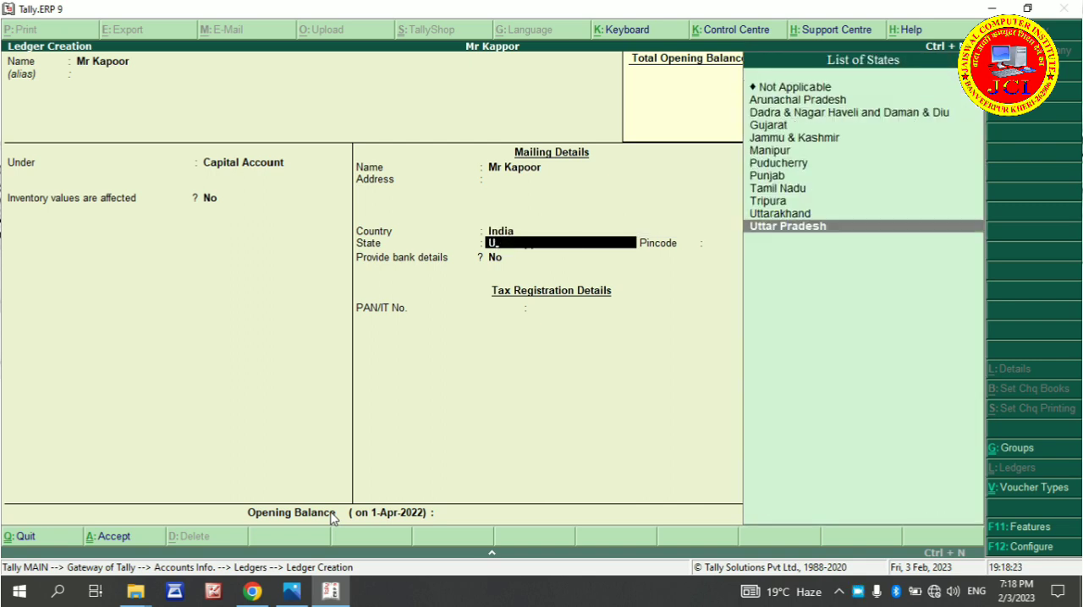
key("Return")
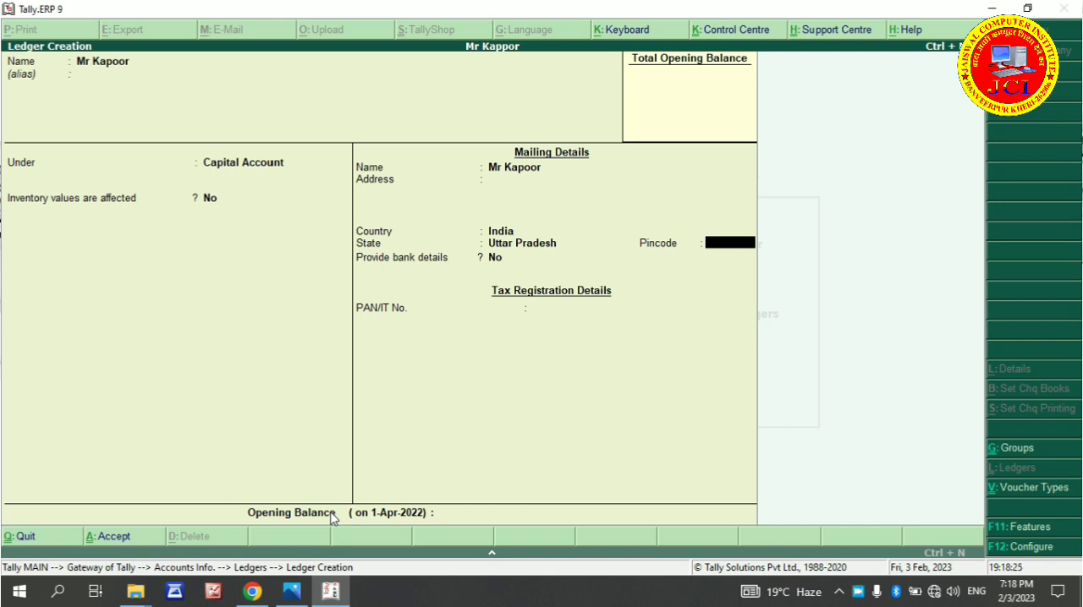
type("562566")
key("Return")
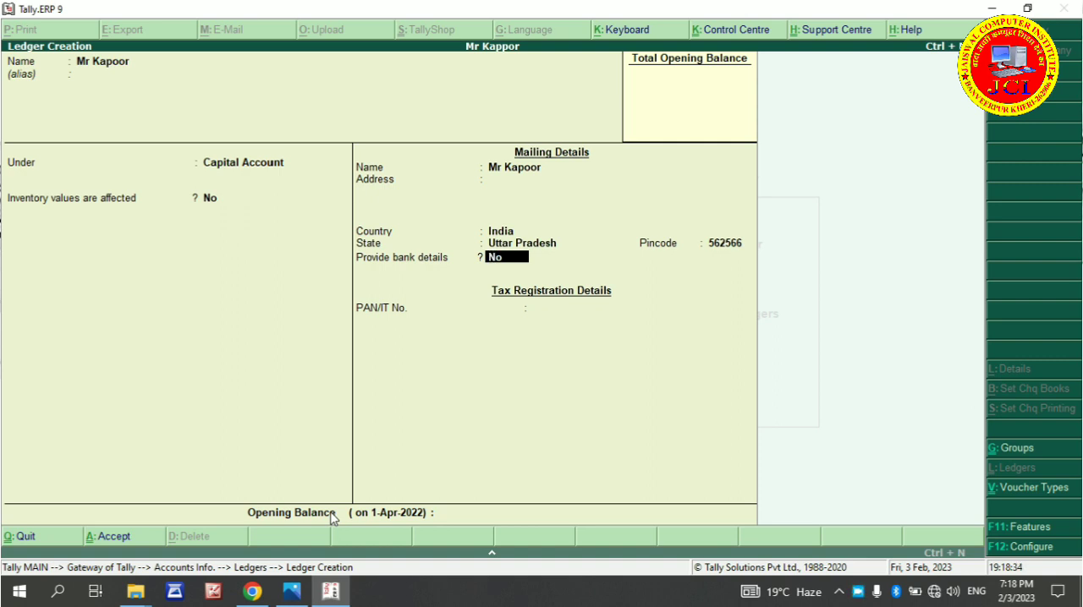
Save the ledger with bank details at No and blank PAN and opening balance, and leave ledger creation
key("Return")
key("Return")
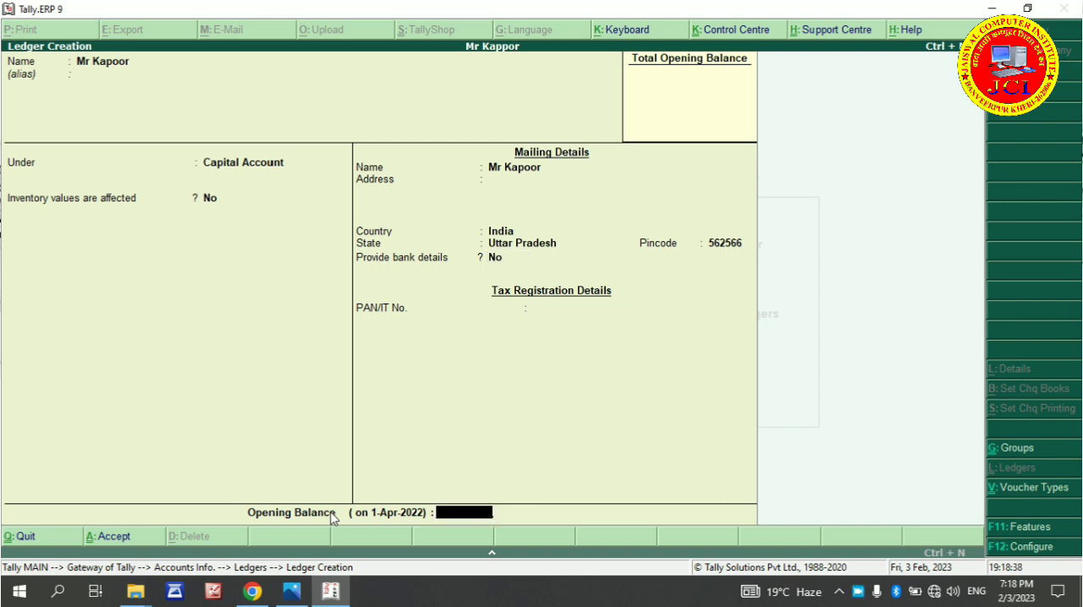
key("Return")
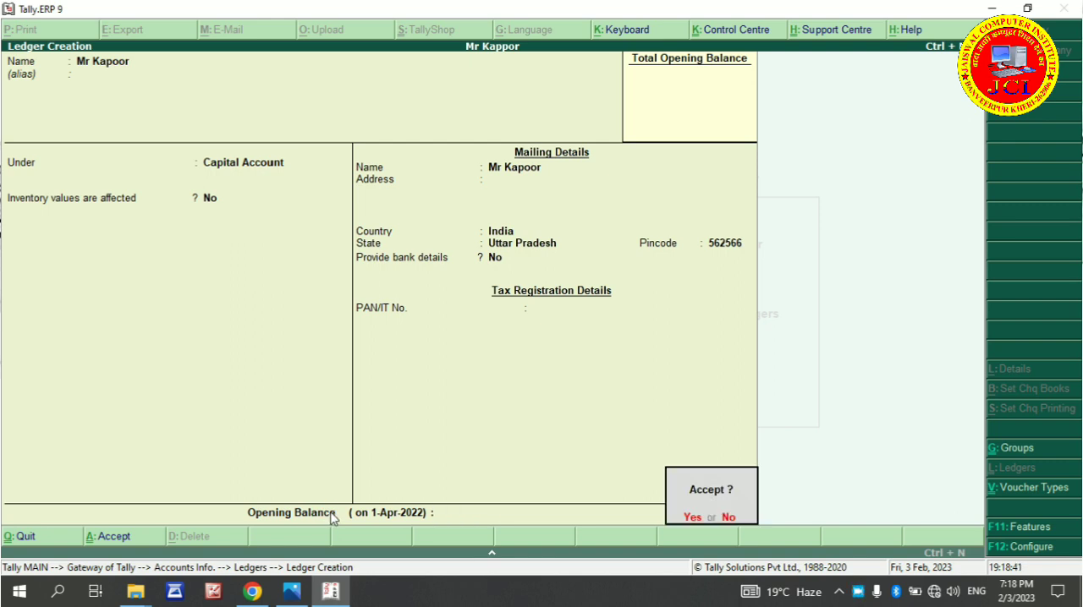
key("Return")
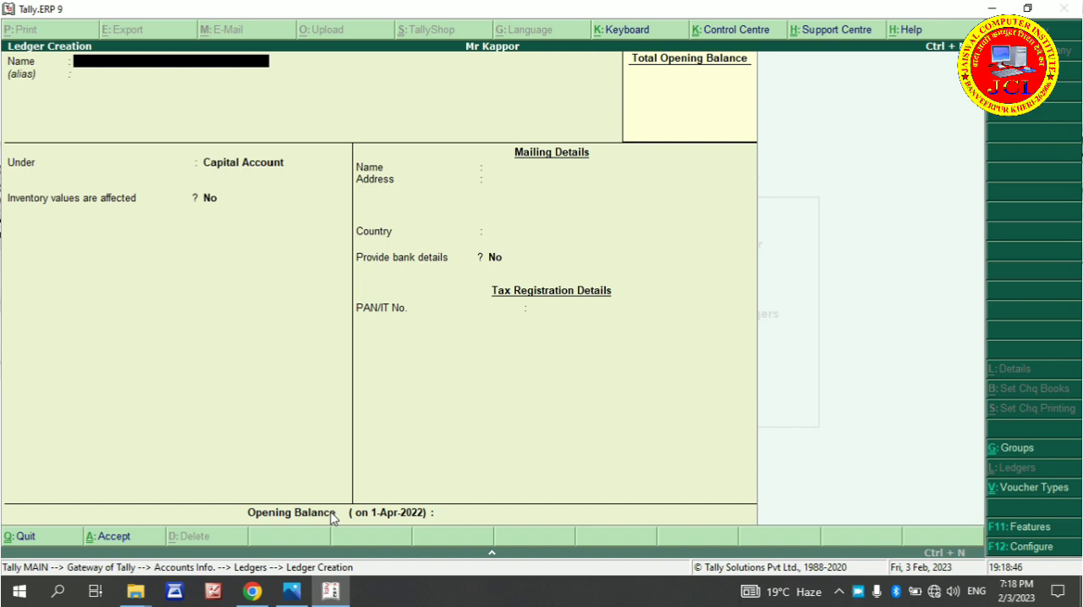
key("Escape")
key("y")
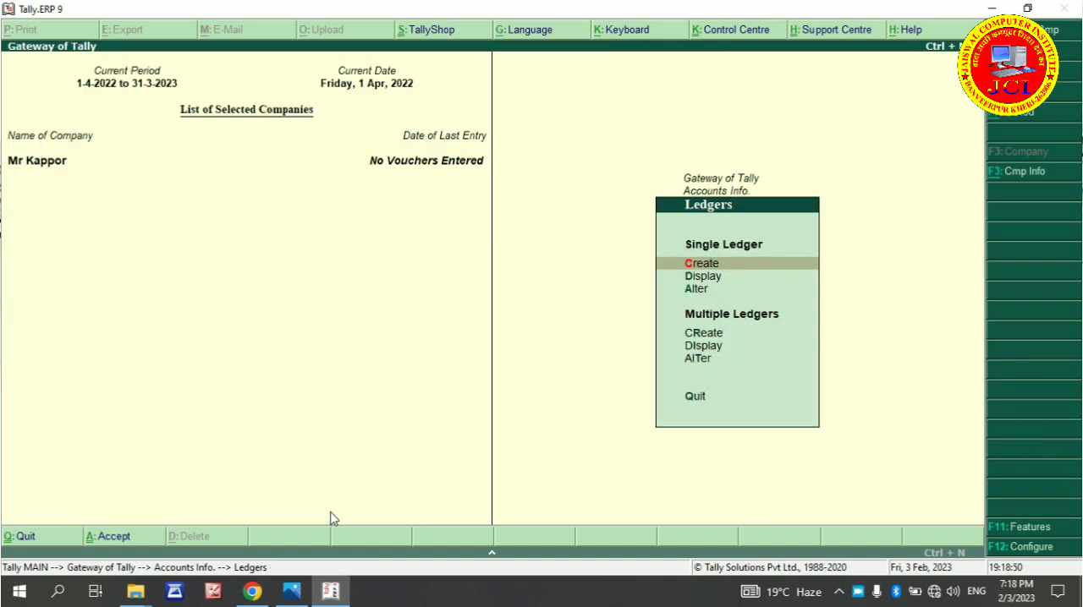
Display the owner's new capital ledger to check its details, and return to the Accounts Info options
key("Down")
key("Return")
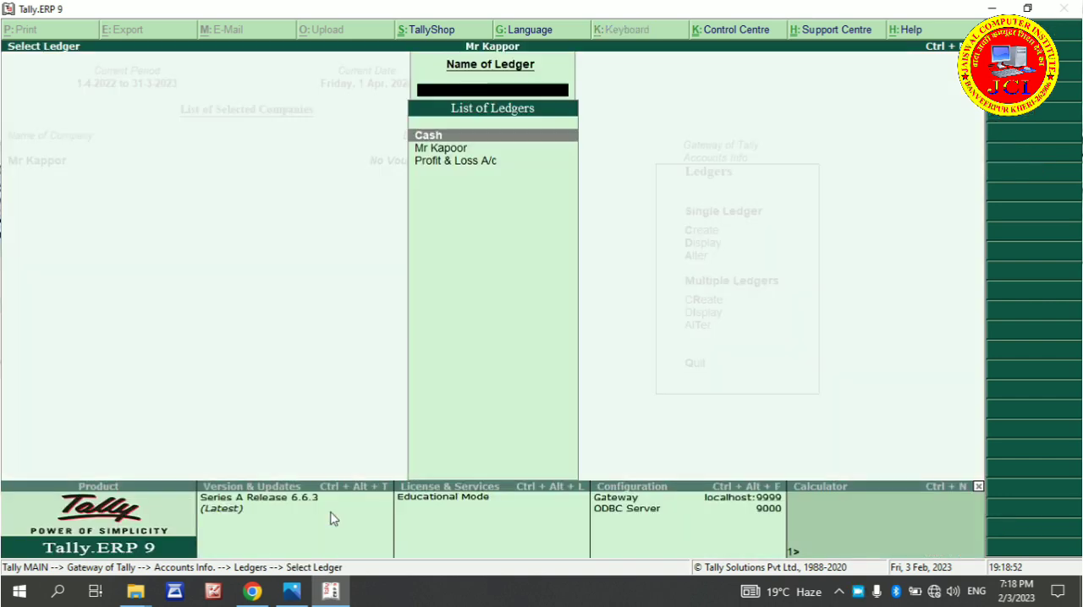
key("Down")
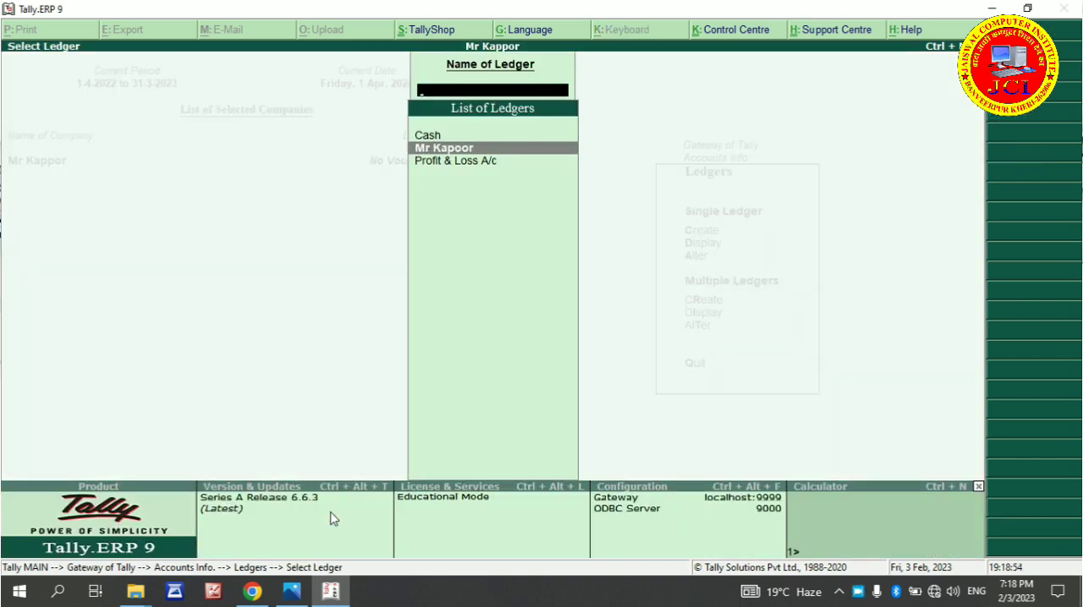
key("Return")
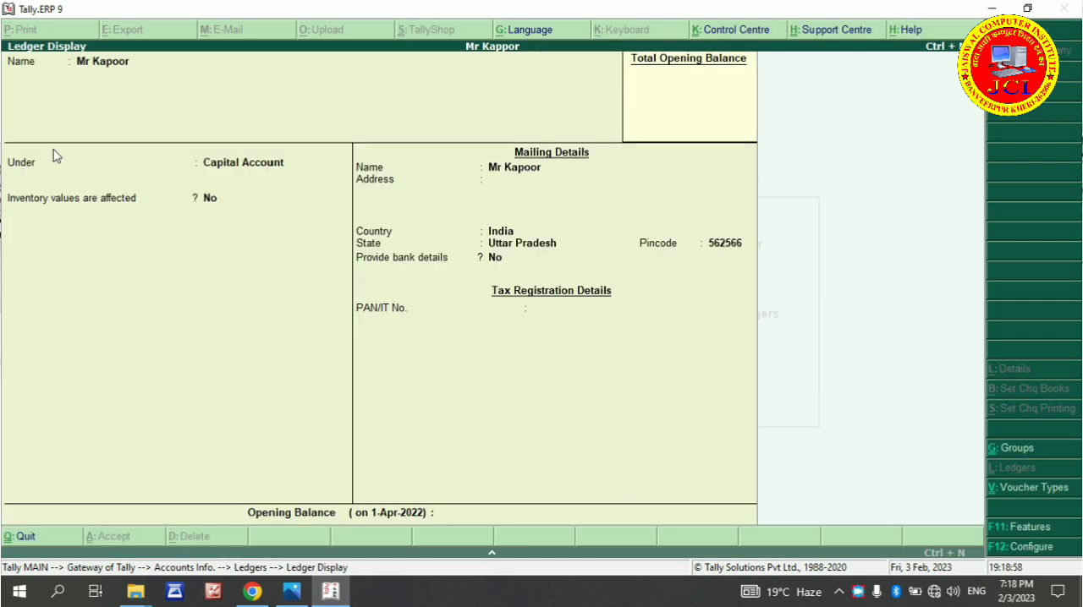
key("Escape")
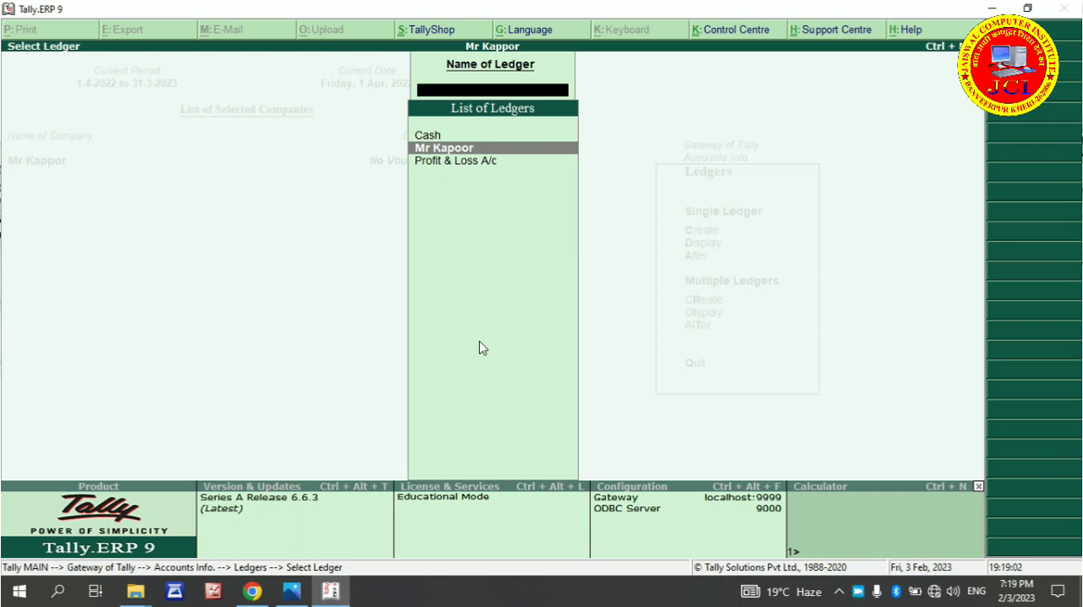
key("Escape")
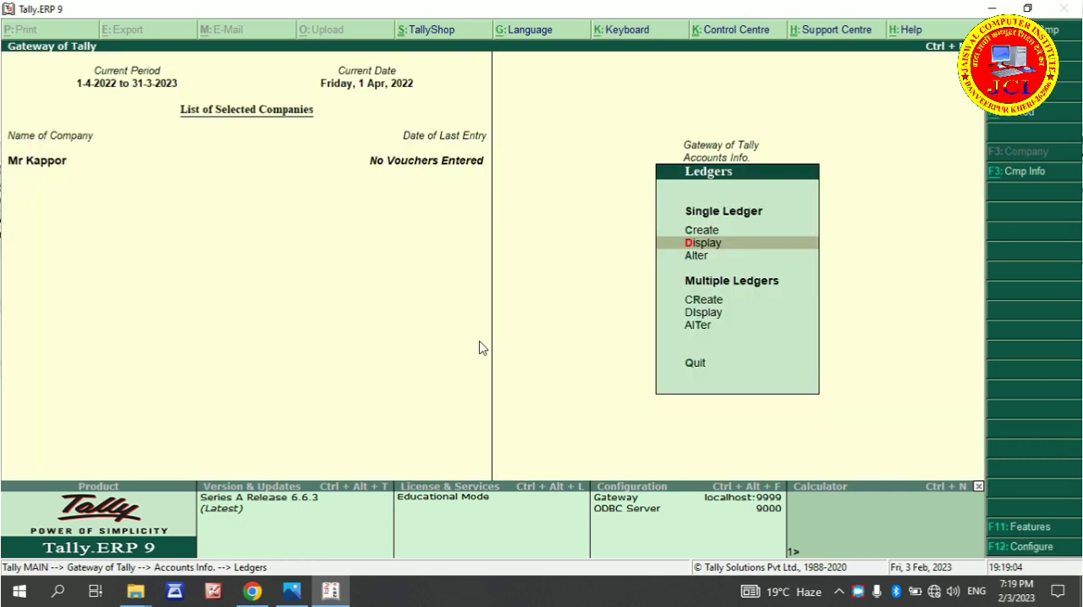
key("Escape")
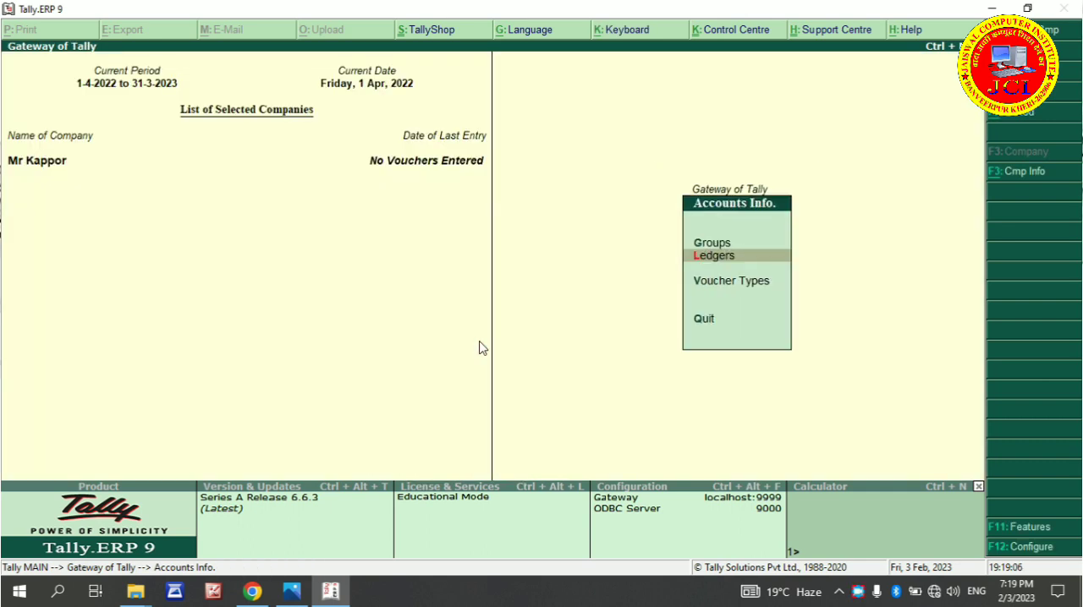
Return to the Gateway of Tally and open accounting voucher creation
key("Escape")
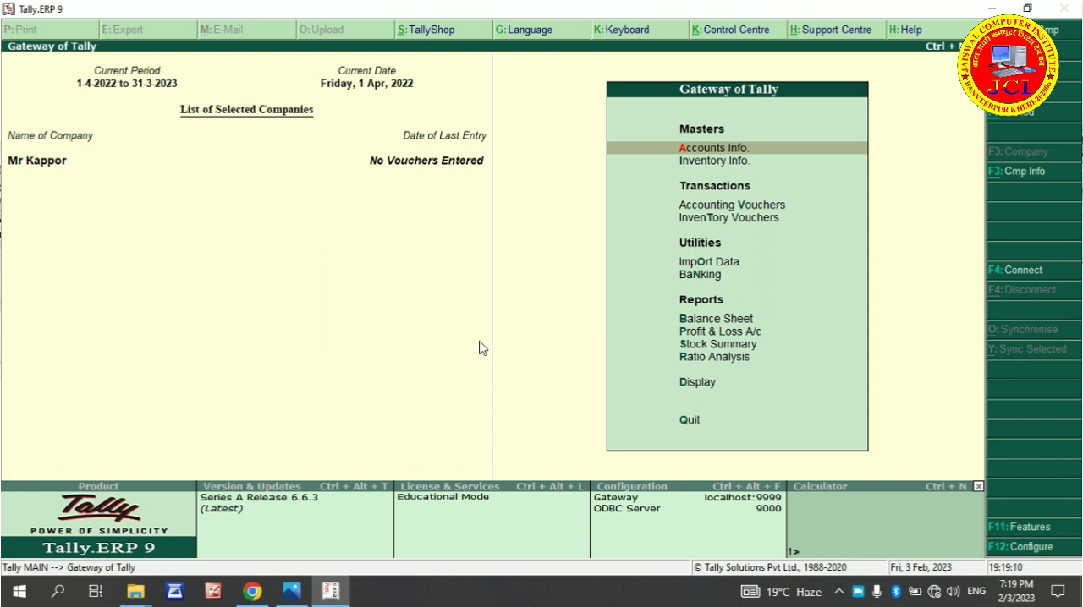
key("Down")
key("Down")
key("Down")
key("Up")
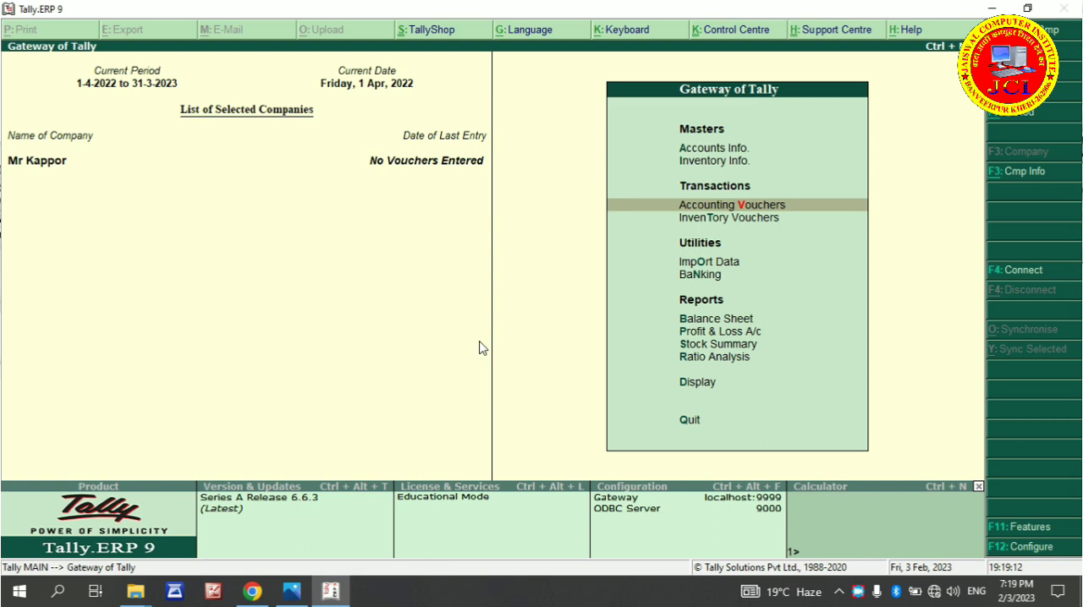
key("Return")
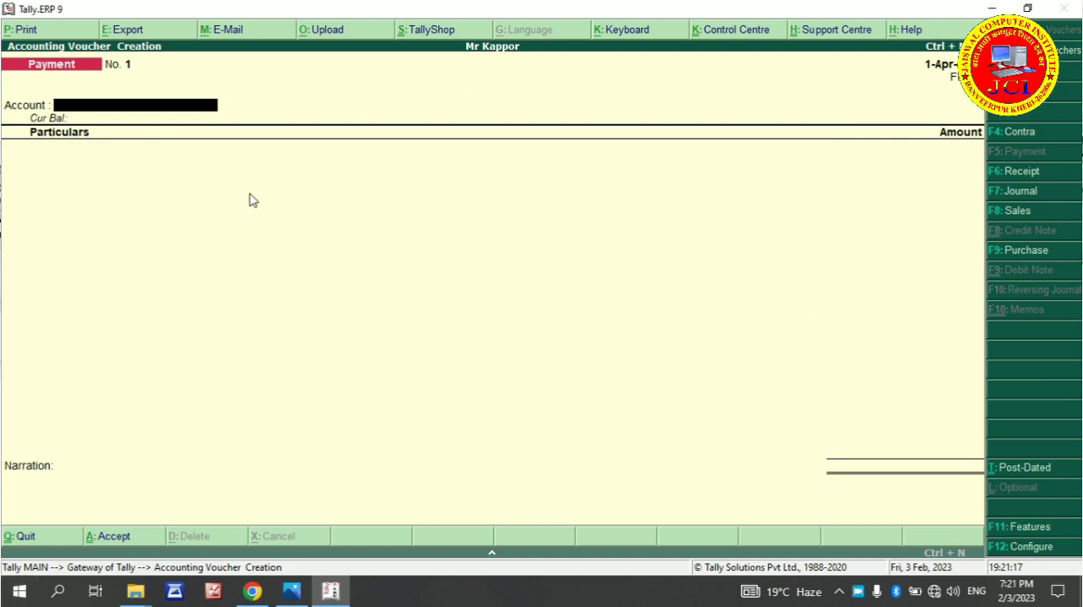
Check the first transaction in the exercise PDF in Chrome, then return to Tally.ERP 9 and change the new voucher to a Receipt
left_click(252, 593)
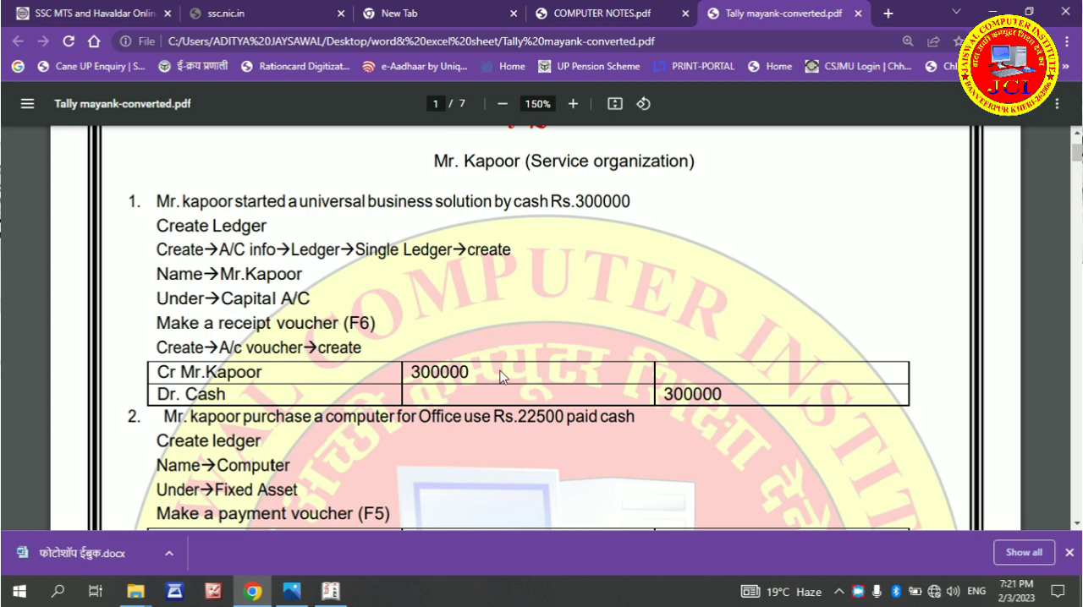
left_click(343, 594)
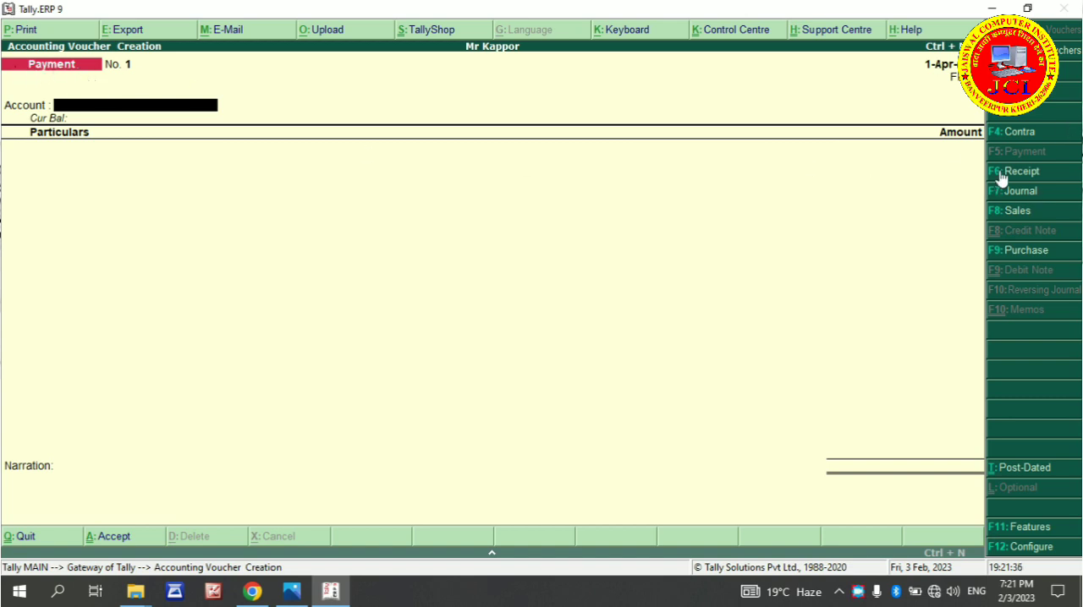
key("F7")
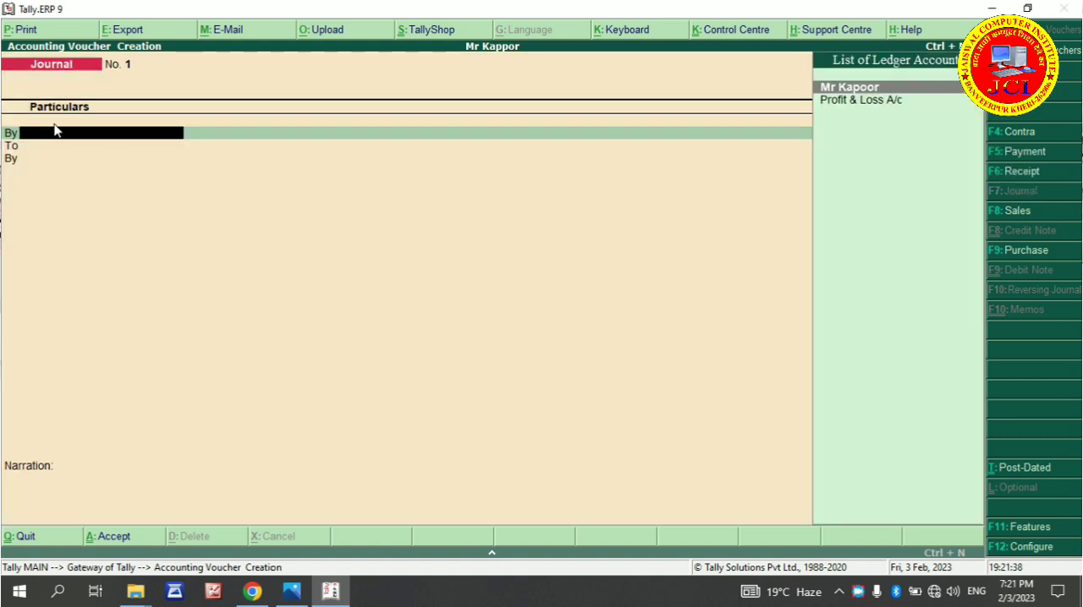
key("F6")
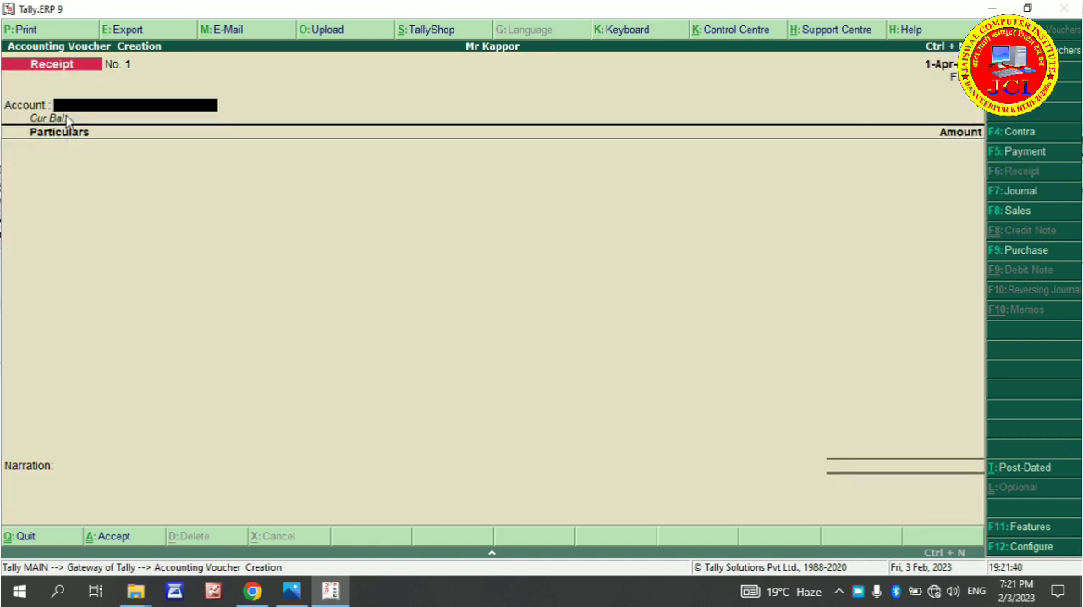
Set the receipt's account to Cash and credit the owner's capital ledger with 300000
type("Ca")
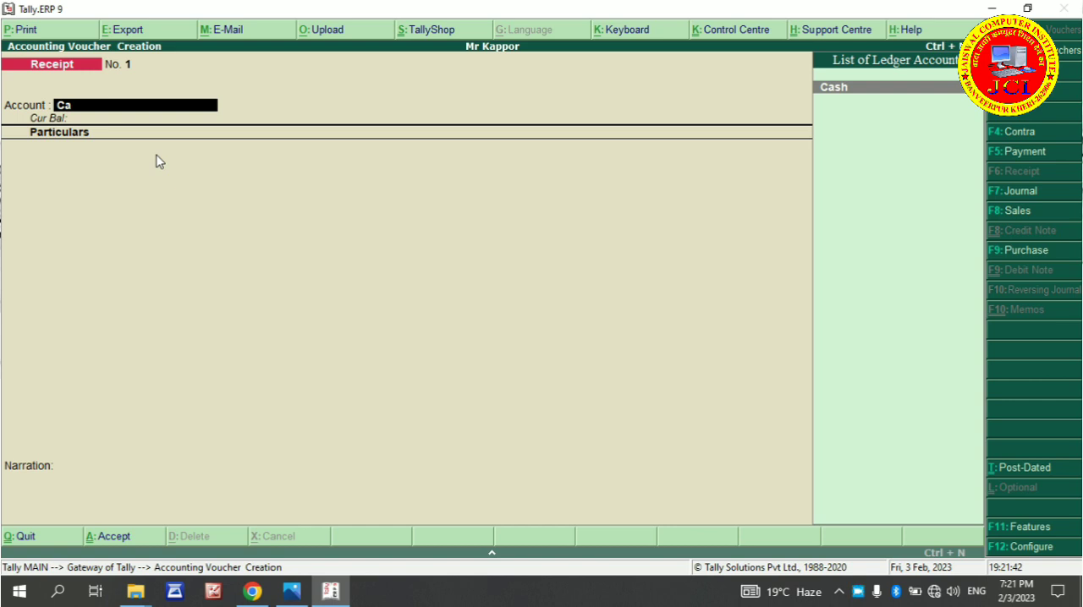
key("Return")
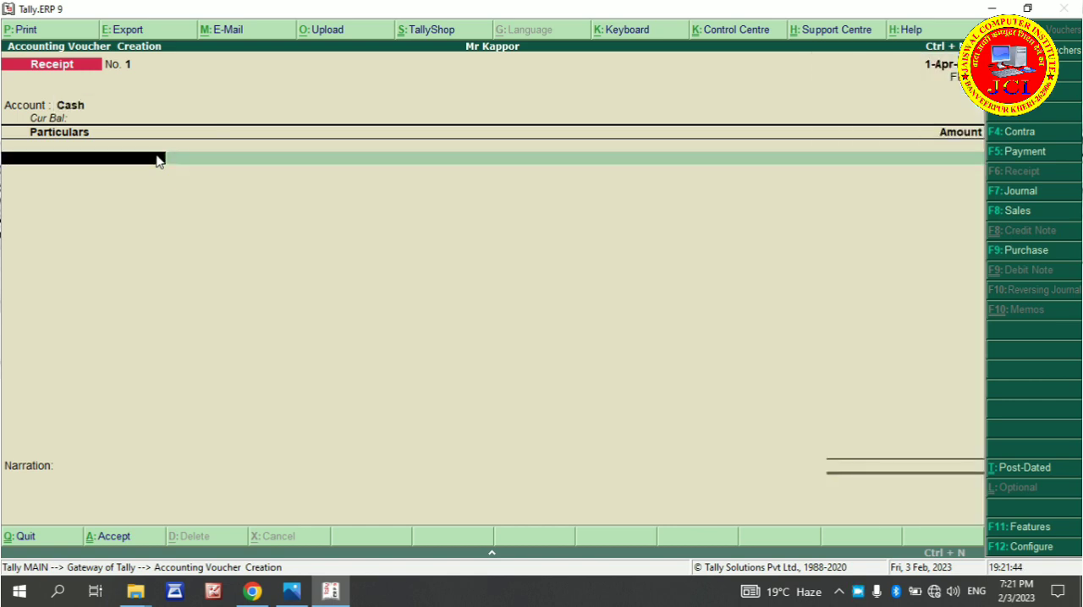
type("Mr")
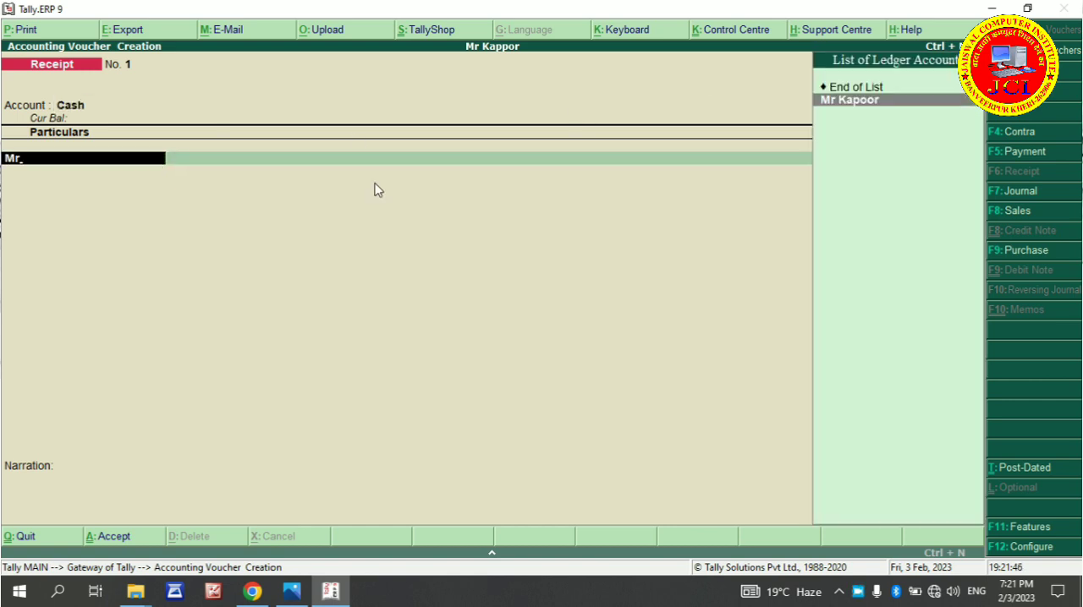
key("Return")
type("300000")
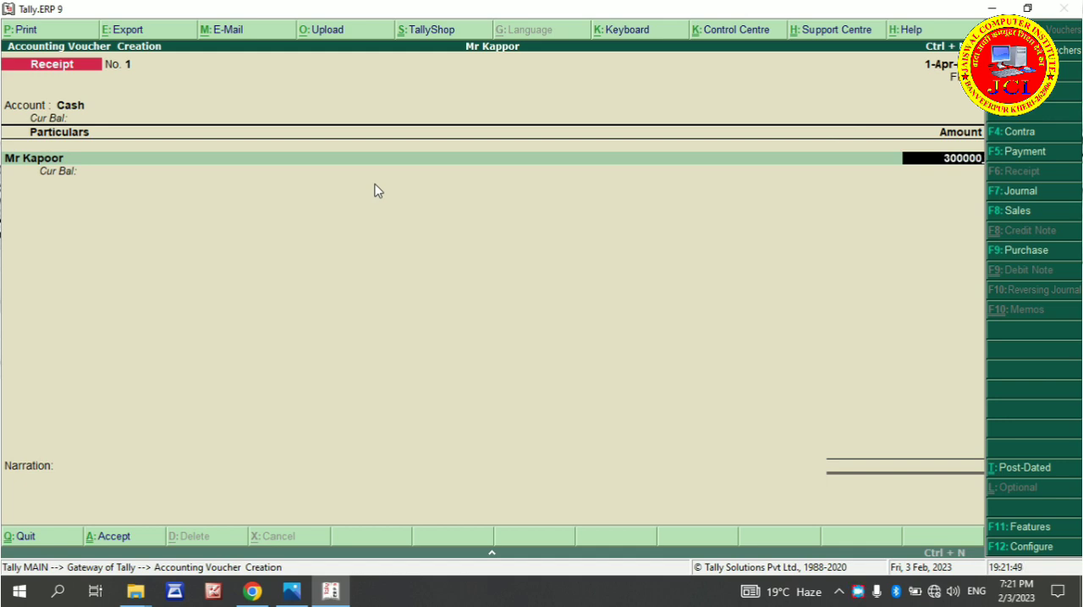
key("Return")
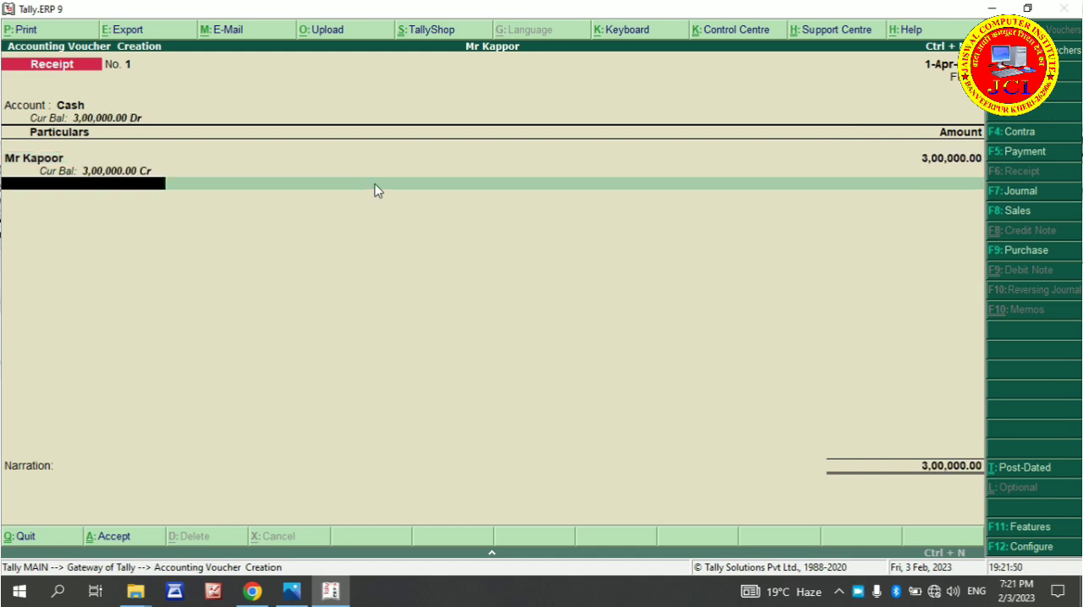
Save the receipt voucher with a blank narration and leave voucher creation for the Gateway of Tally
key("Return")
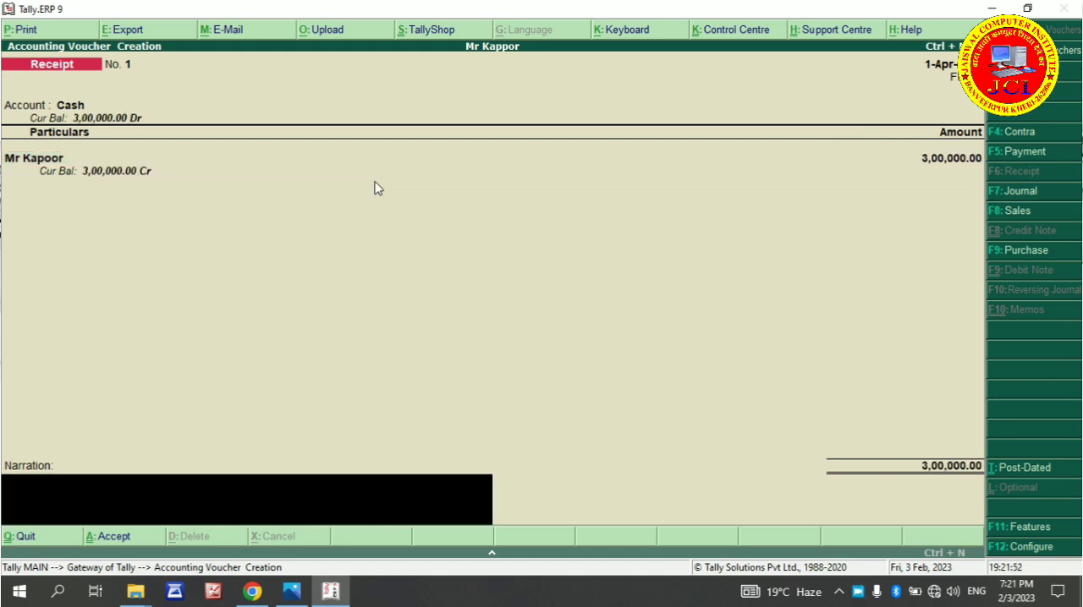
key("Return")
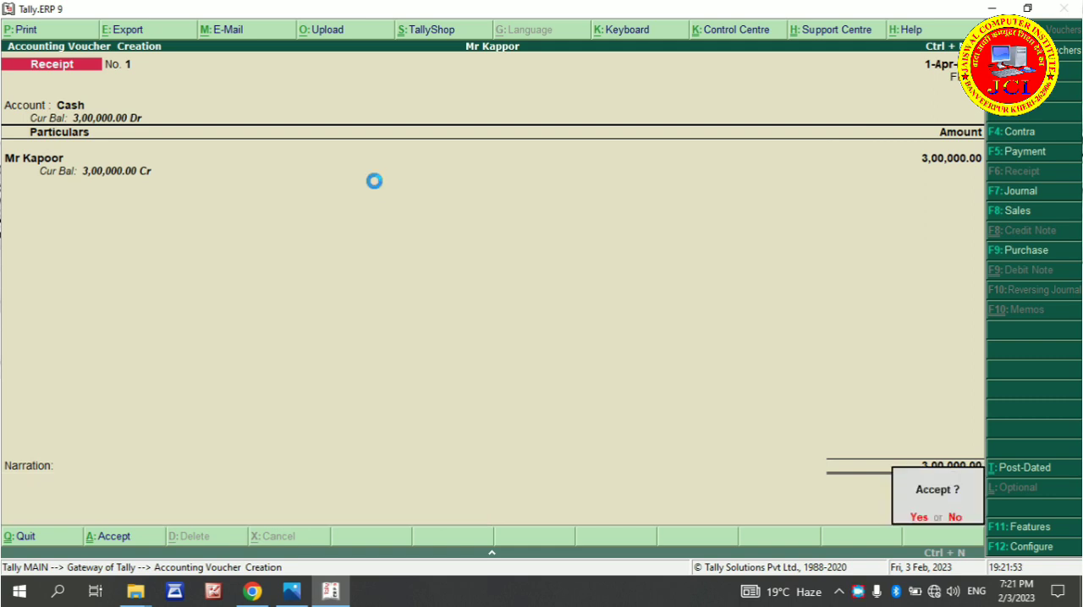
key("Return")
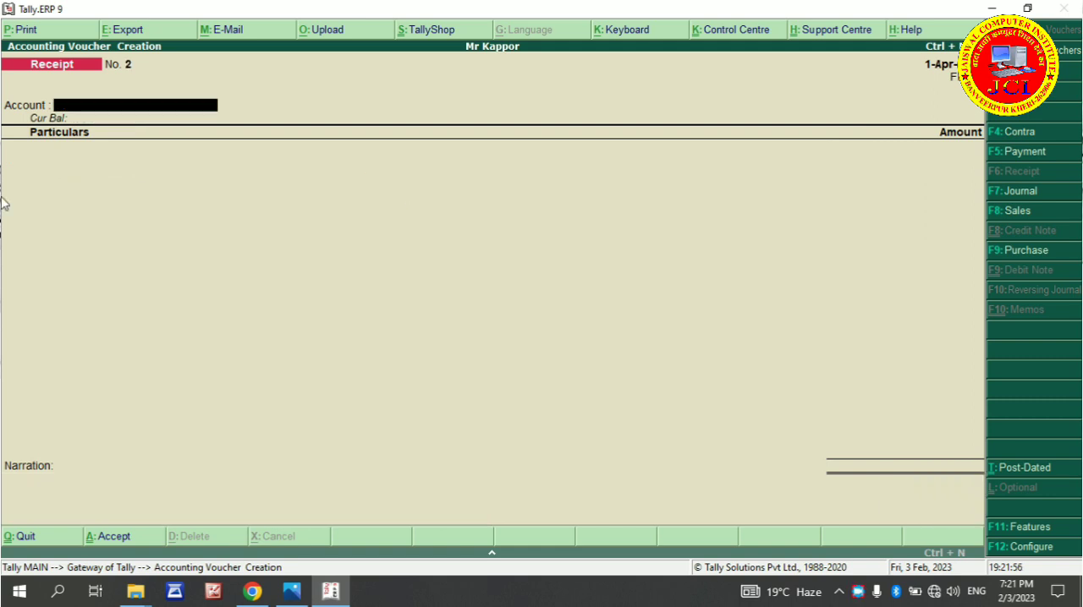
key("Escape")
key("Return")
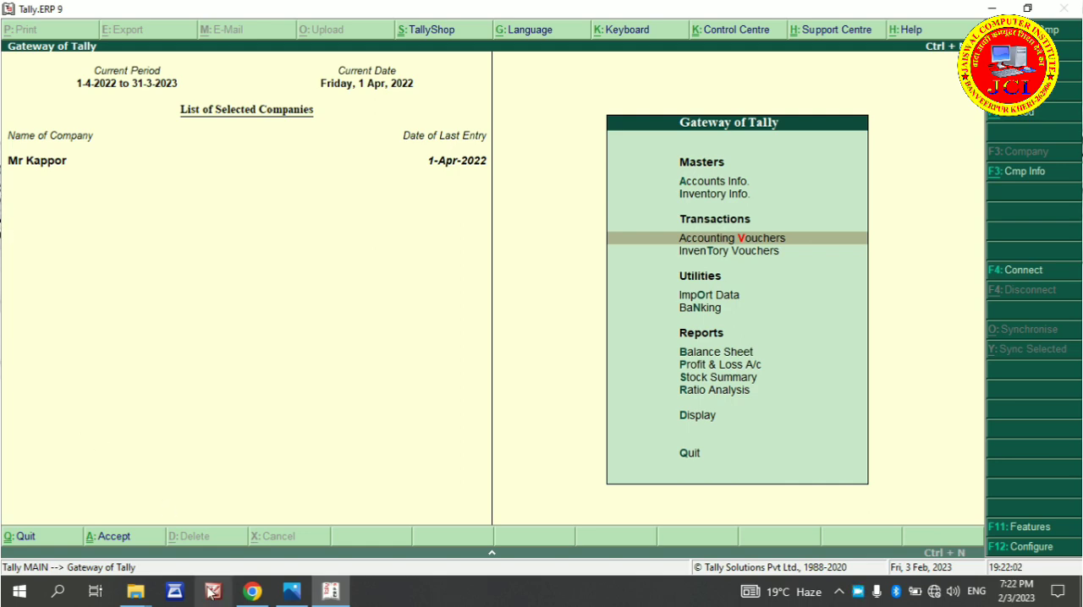
Switch to the exercise PDF in Chrome, close the downloads bar, and read through the transactions following the capital receipt
left_click(253, 591)
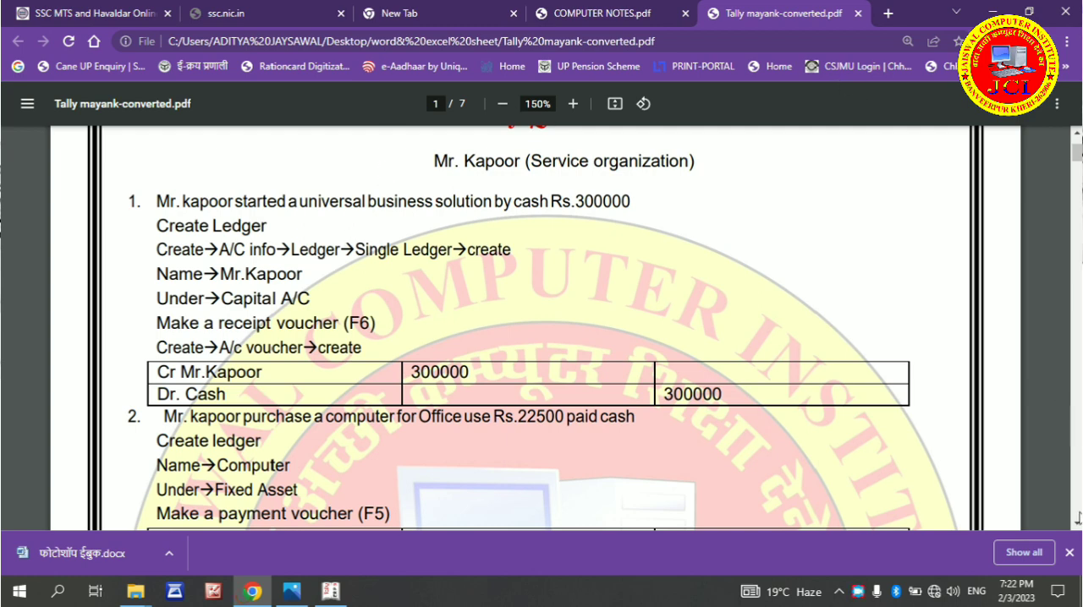
left_click(1069, 553)
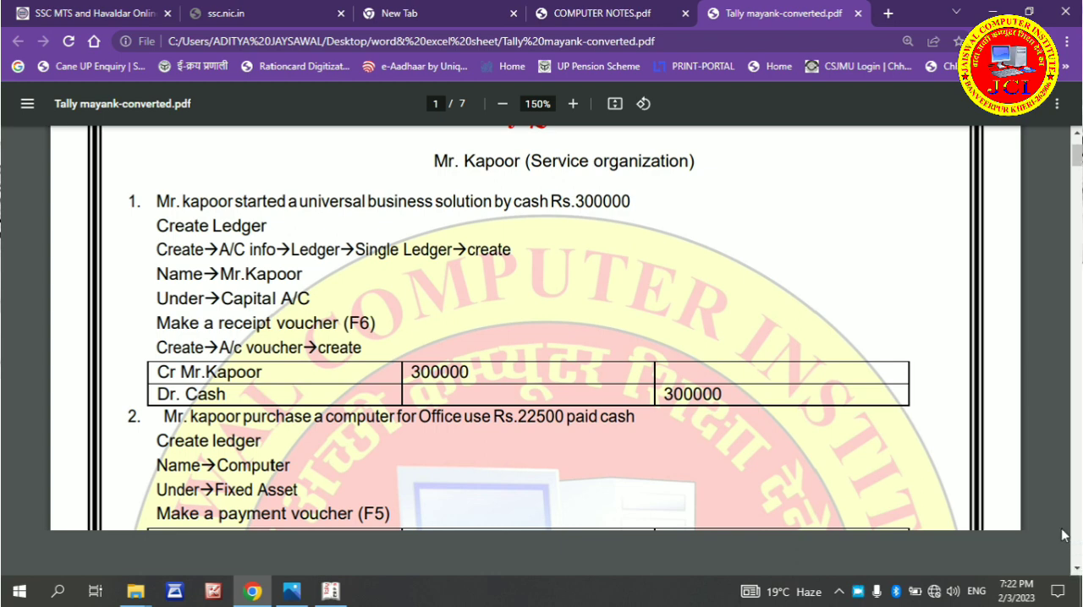
left_click(1077, 571)
left_click(1076, 571)
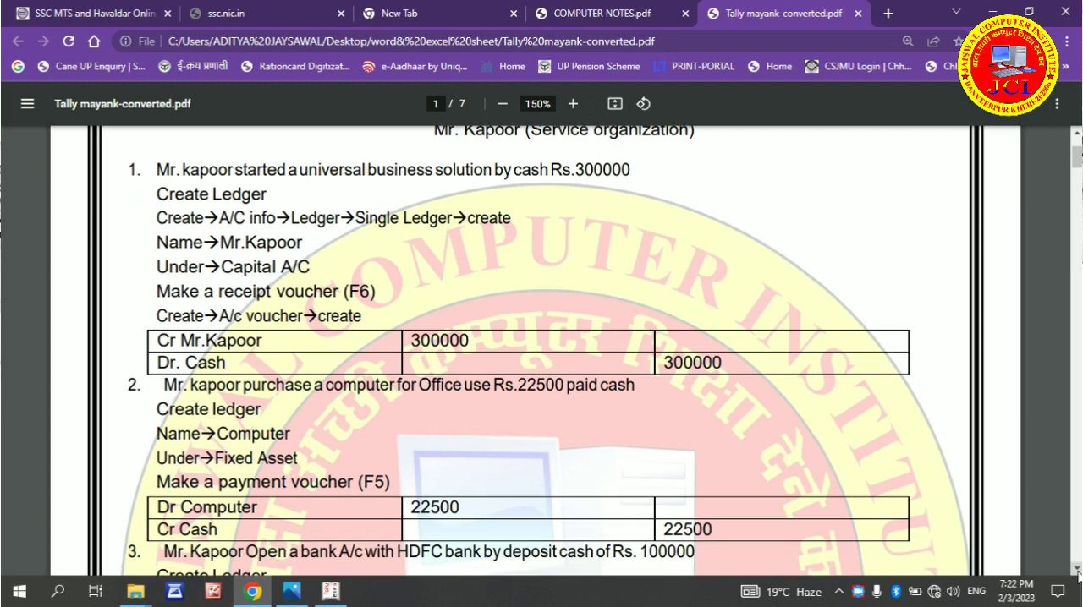
left_click(1076, 571)
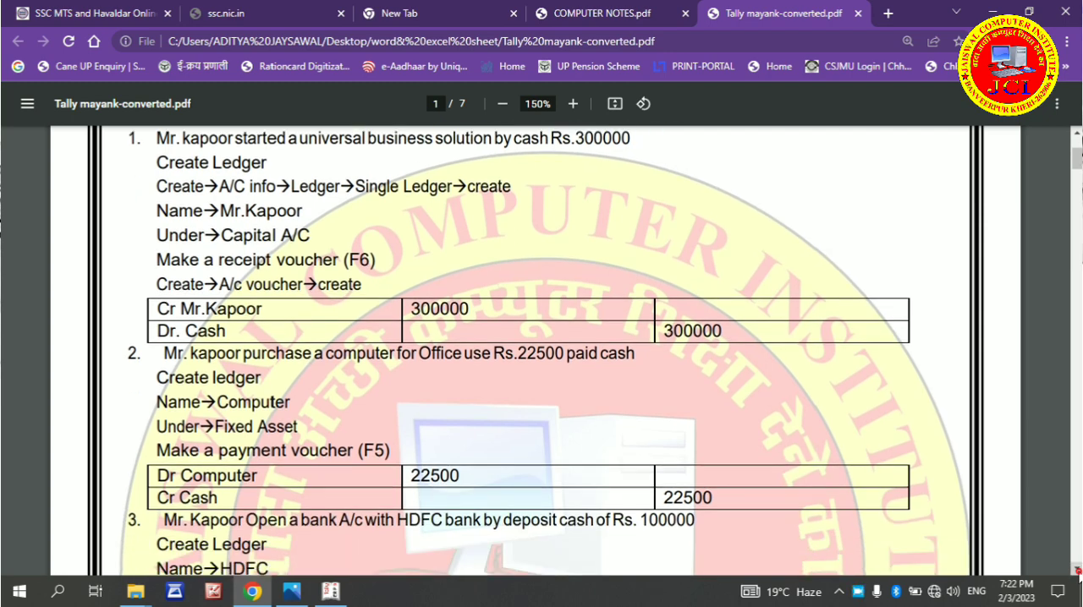
left_click(1077, 572)
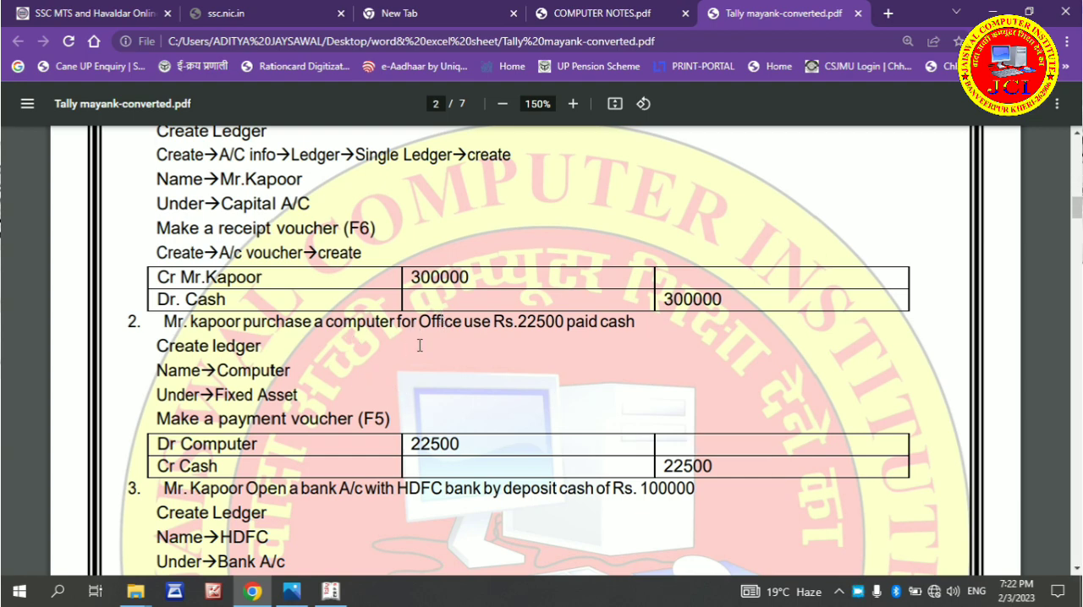
scroll(447, 331, "down", 10)
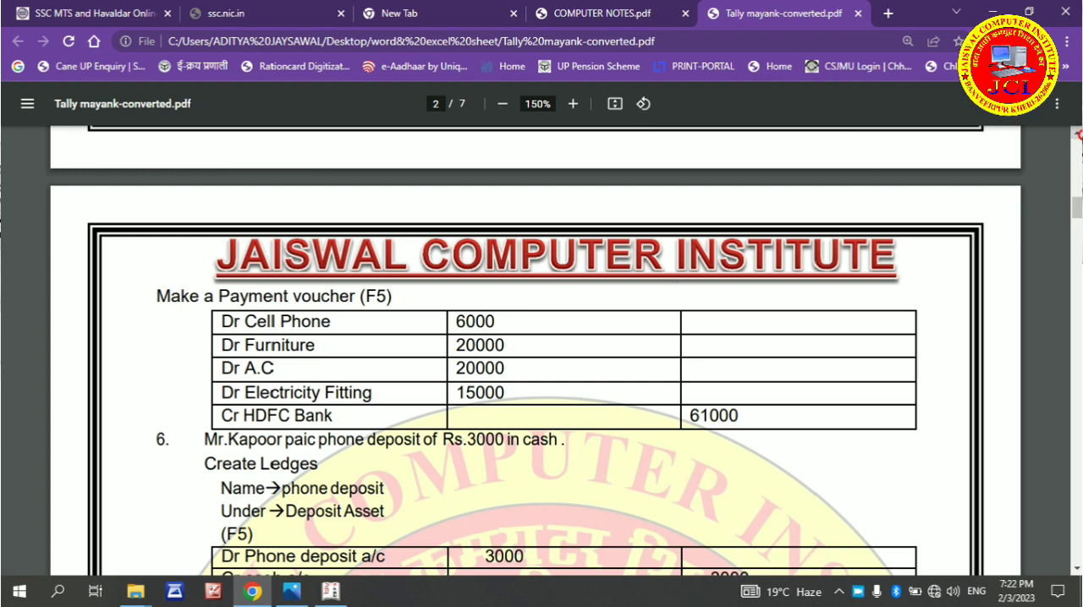
scroll(803, 254, "up", 1)
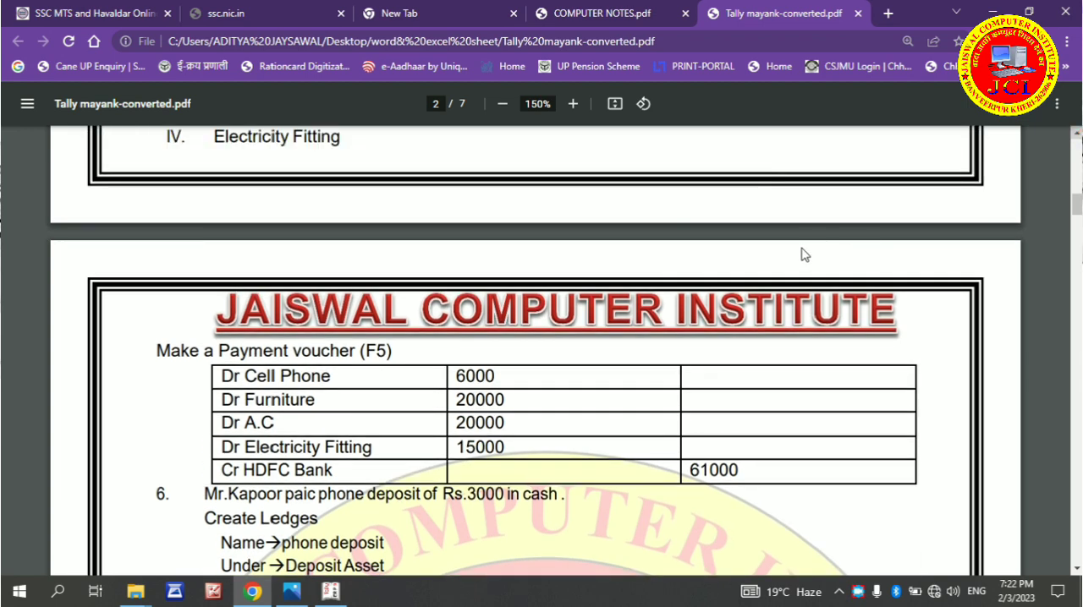
scroll(804, 254, "up", 3)
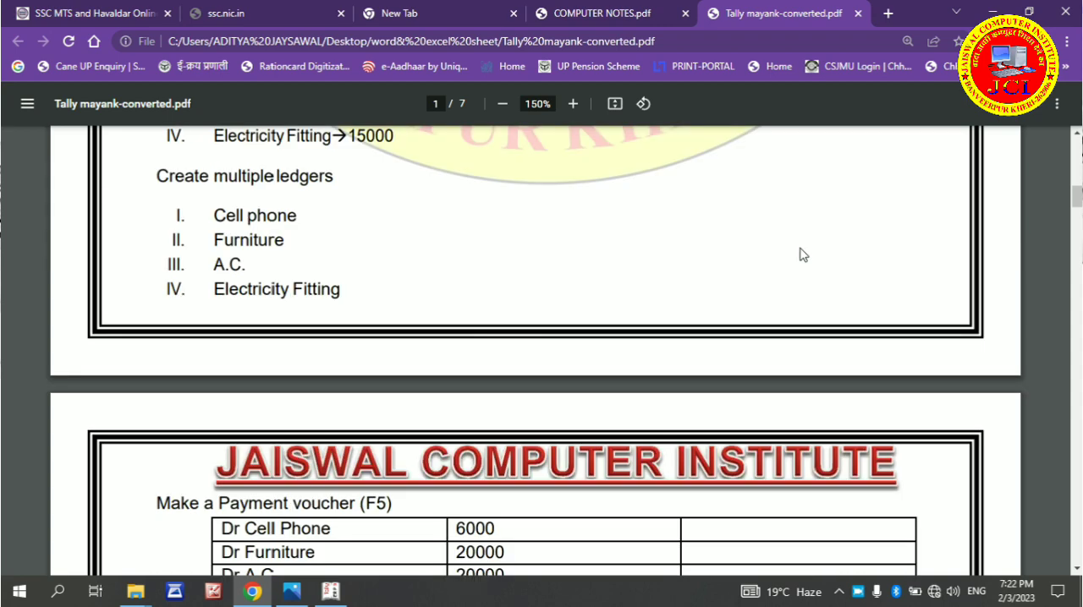
scroll(800, 251, "up", 2)
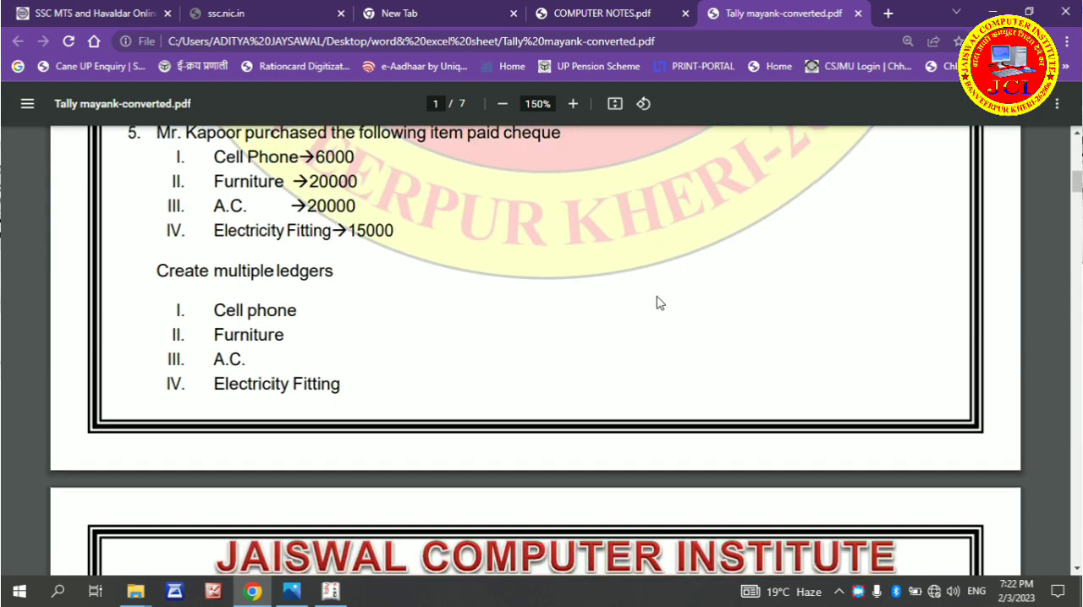
scroll(660, 303, "up", 5)
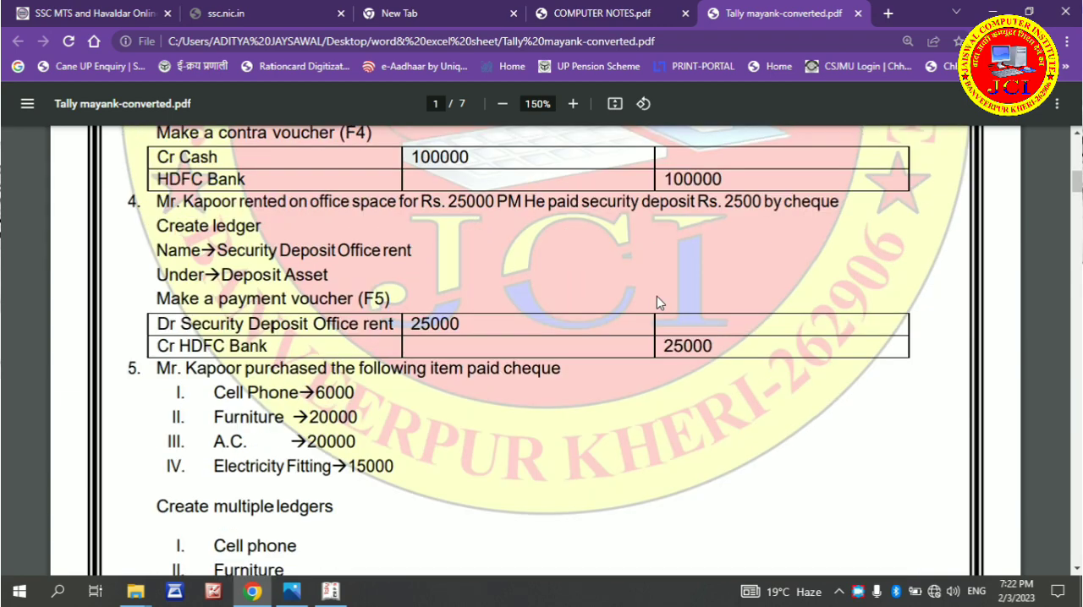
scroll(656, 296, "up", 2)
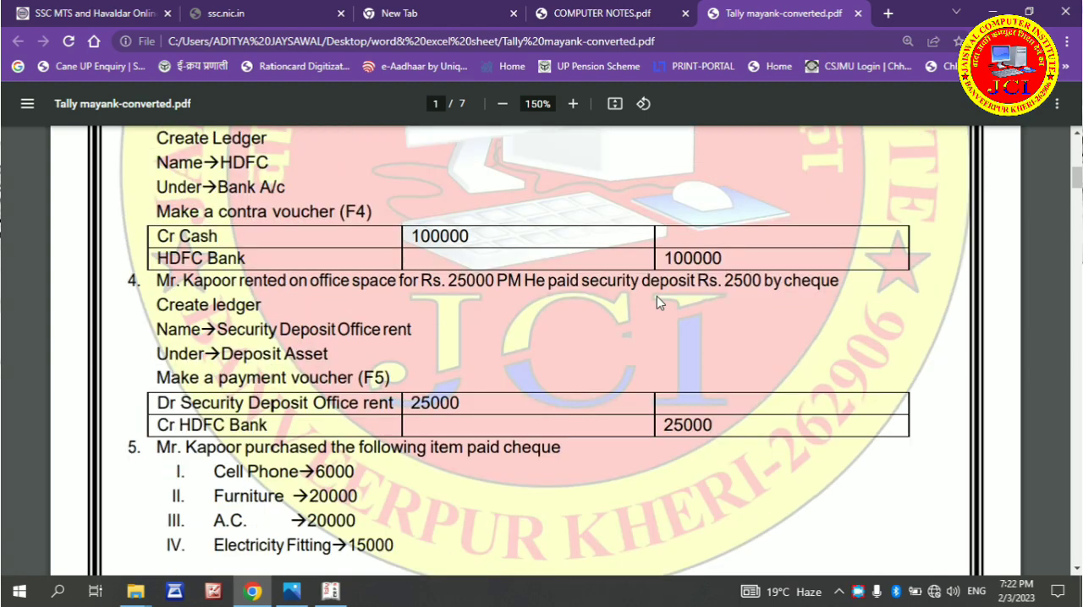
scroll(656, 296, "up", 4)
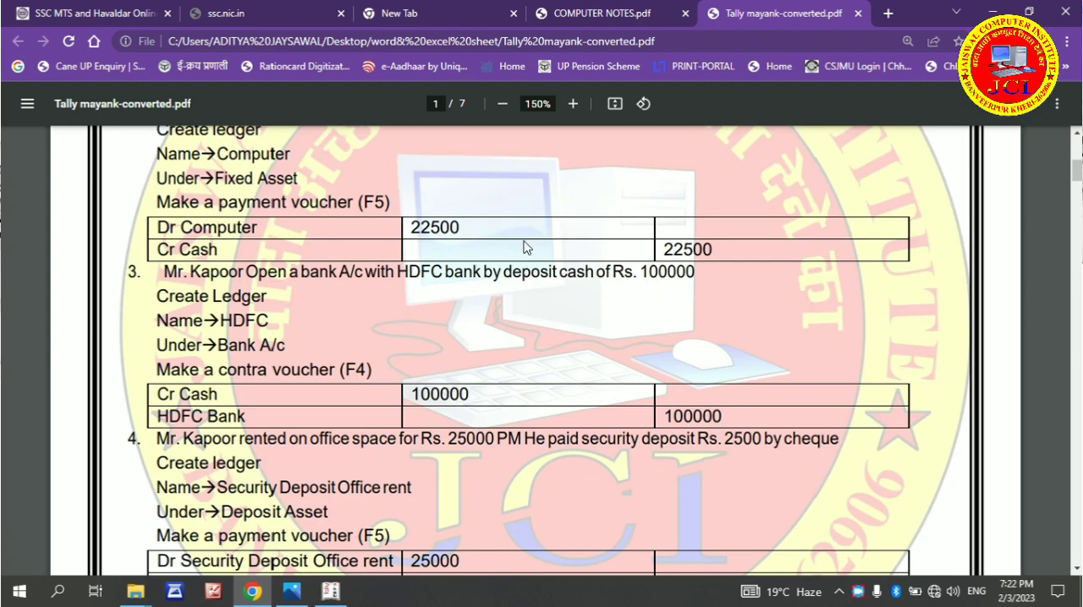
scroll(522, 246, "up", 2)
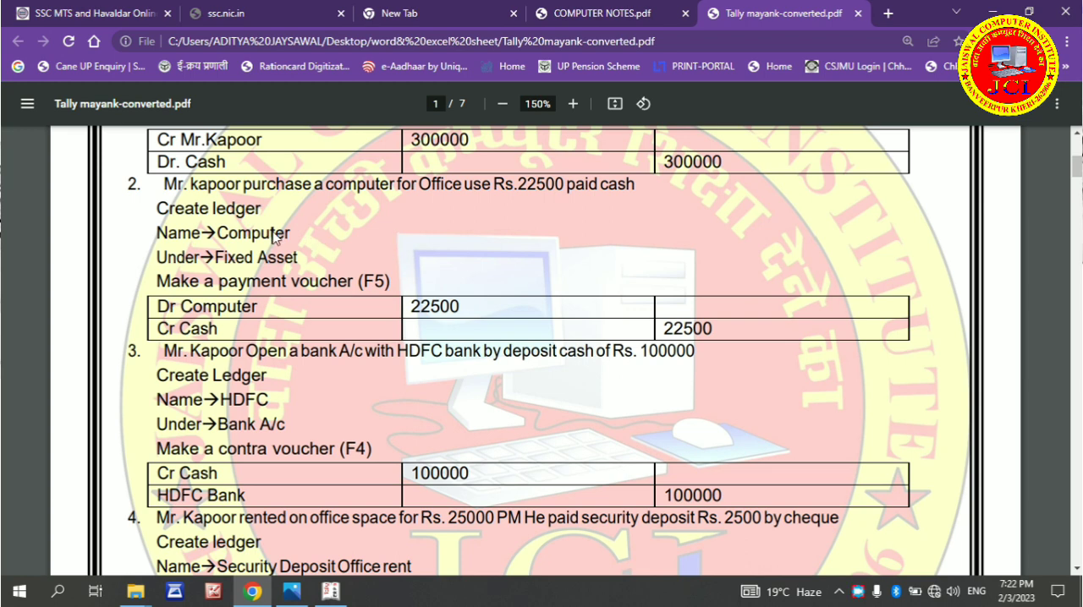
Return to Tally.ERP 9 and start a new single ledger named Computer with a blank alias
left_click(330, 593)
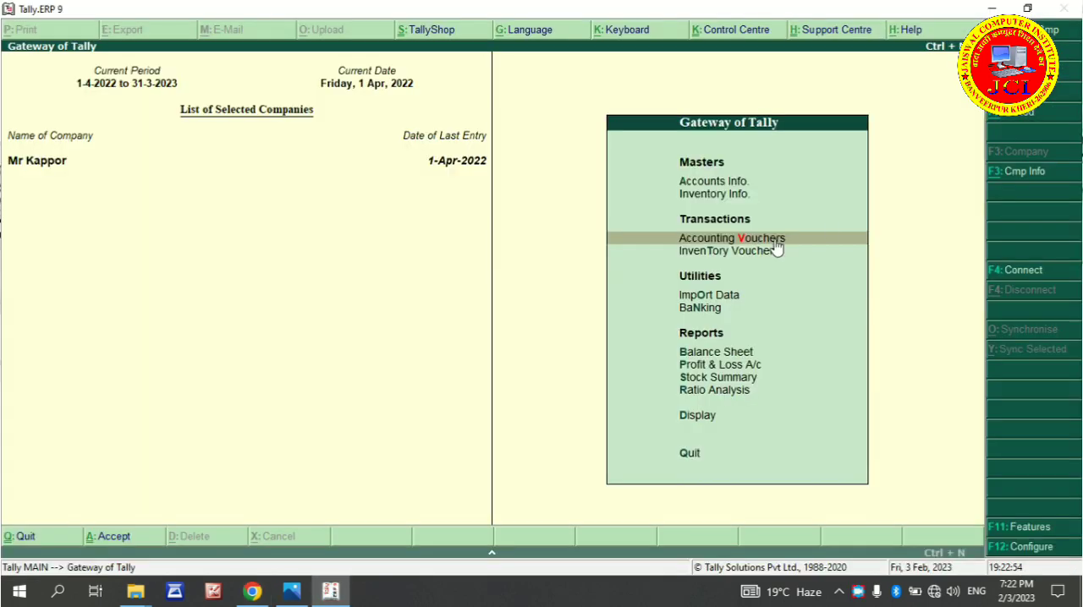
key("a")
key("l")
key("Return")
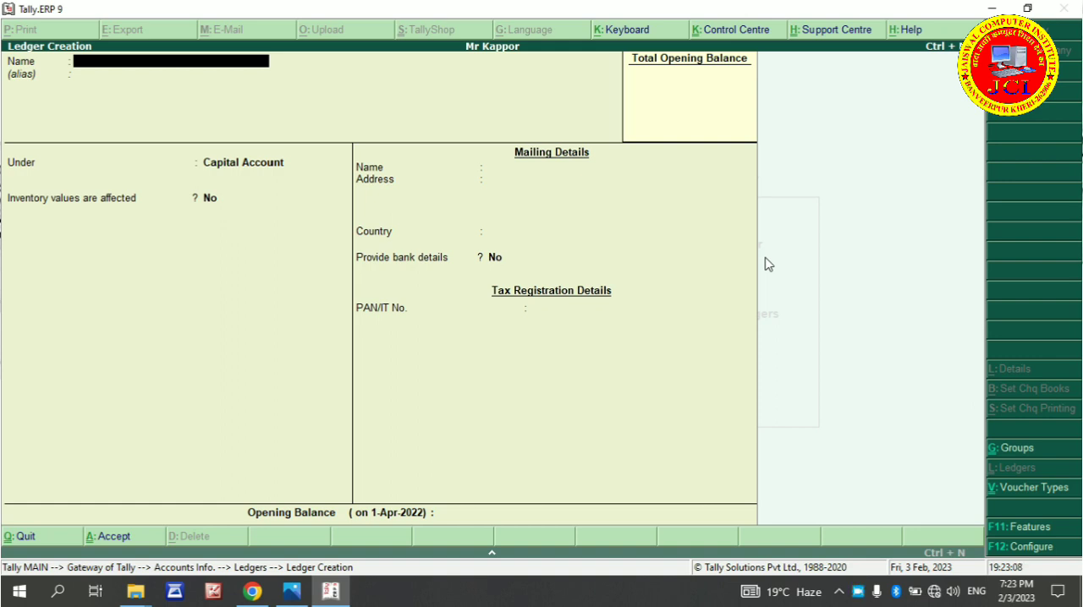
type("omputer")
key("Return")
Put the Computer ledger under Fixed Assets with inventory values affected at No, leaving the address blank and the country as India
key("Return")
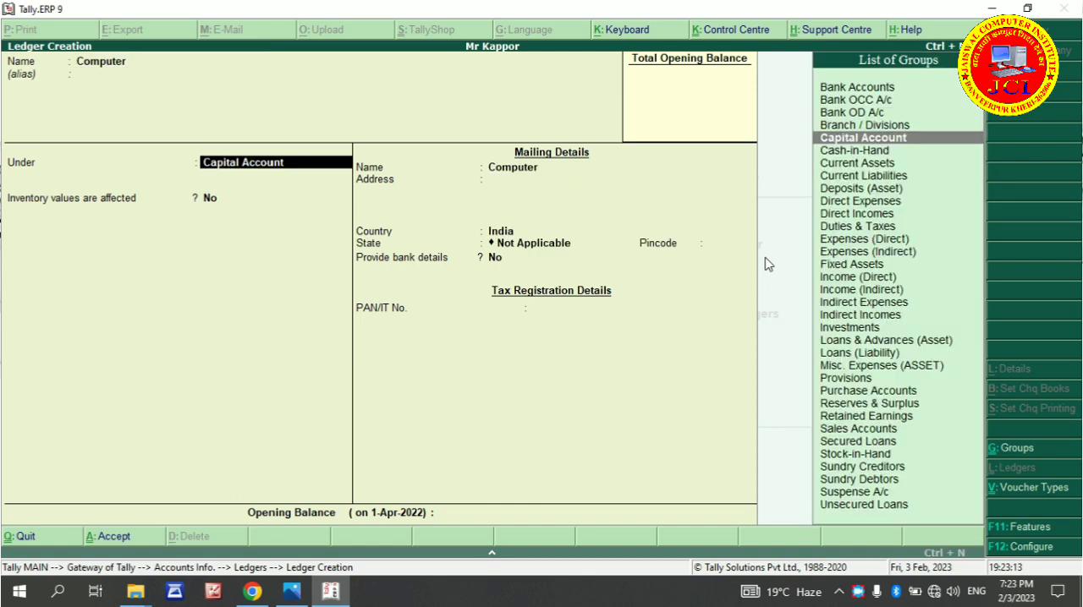
type("F")
key("Return")
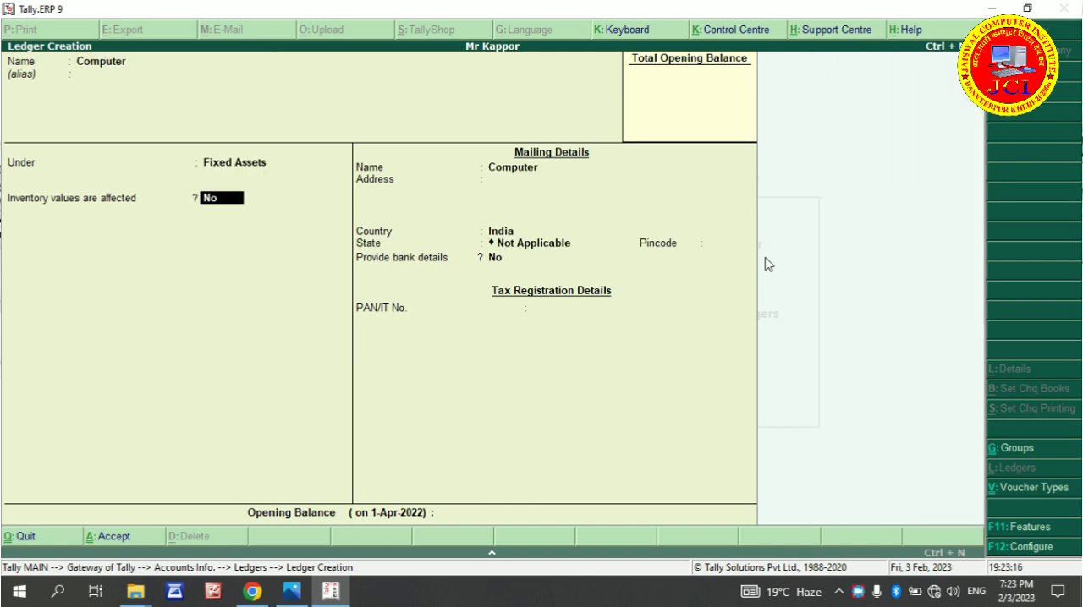
key("Return")
key("Return")
key("Return")
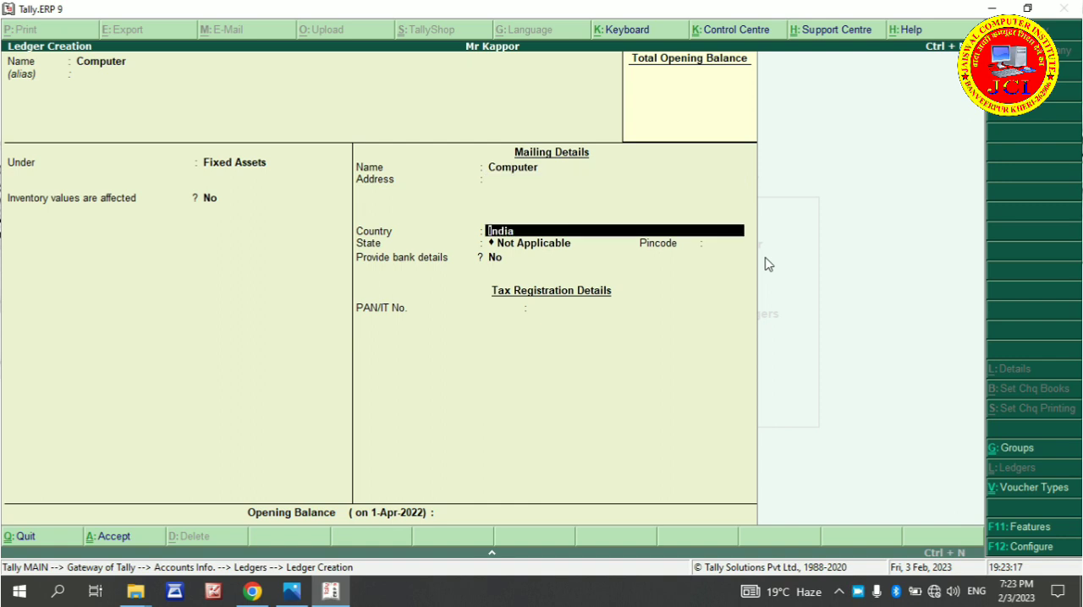
key("Return")
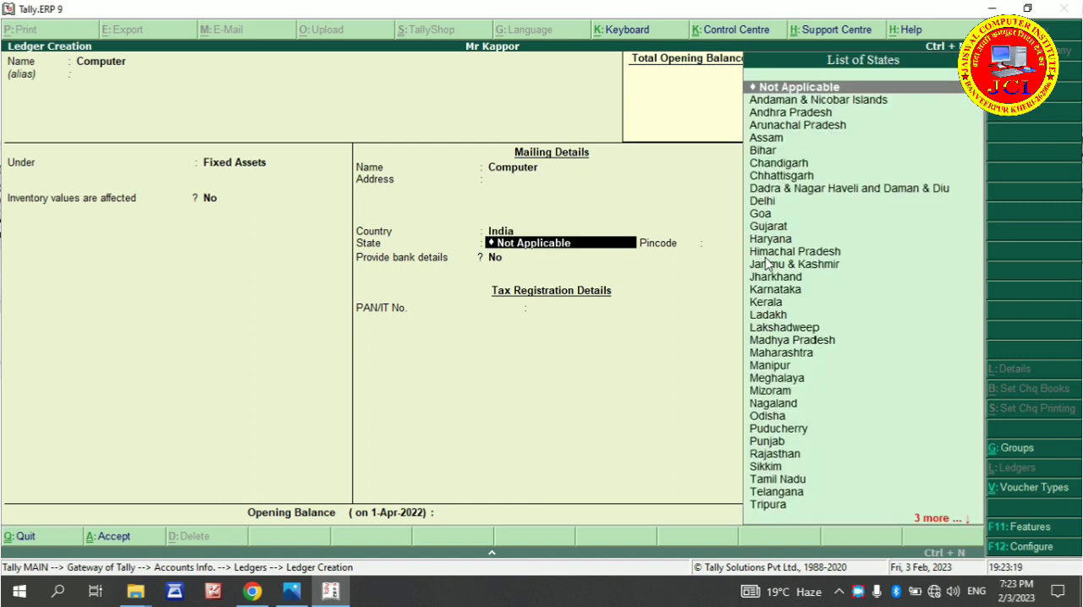
Save the Computer ledger with state Not Applicable, no bank details and a blank PAN, and return to the Gateway of Tally
key("Return")
key("Return")
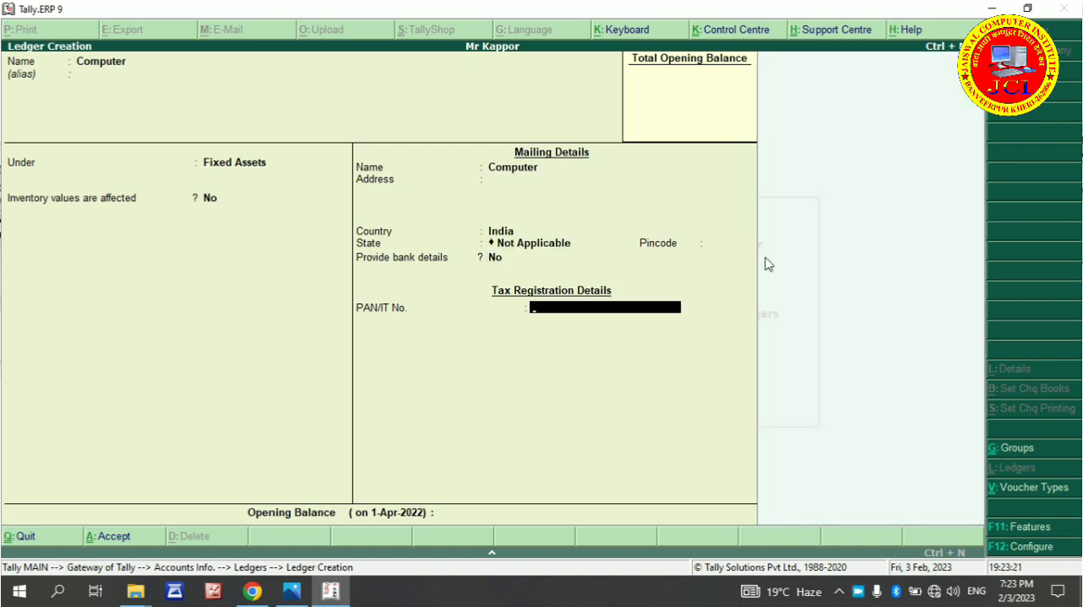
key("Return")
key("Return")
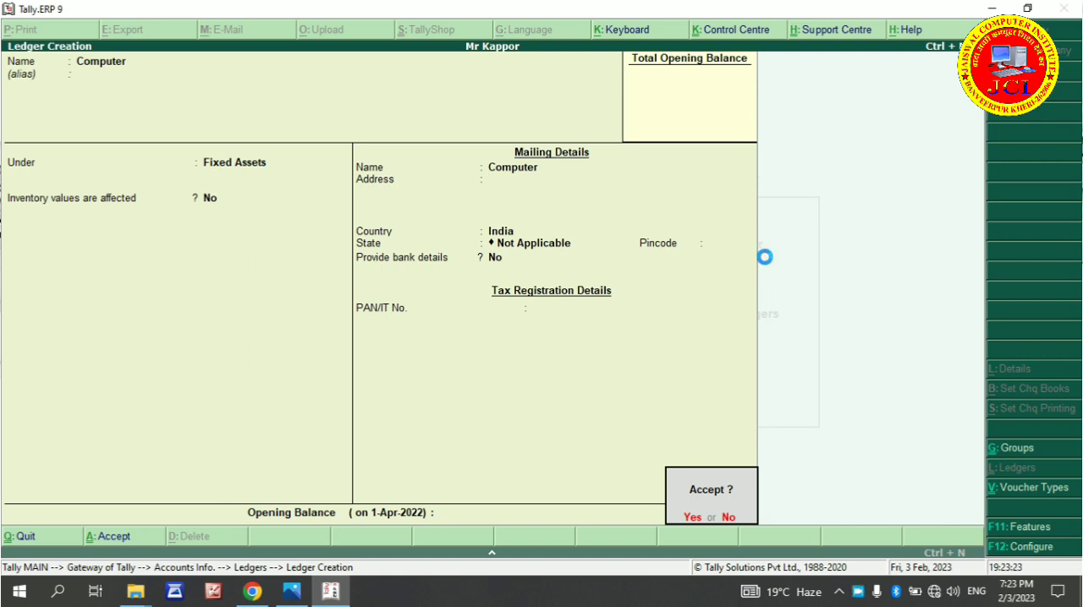
key("Return")
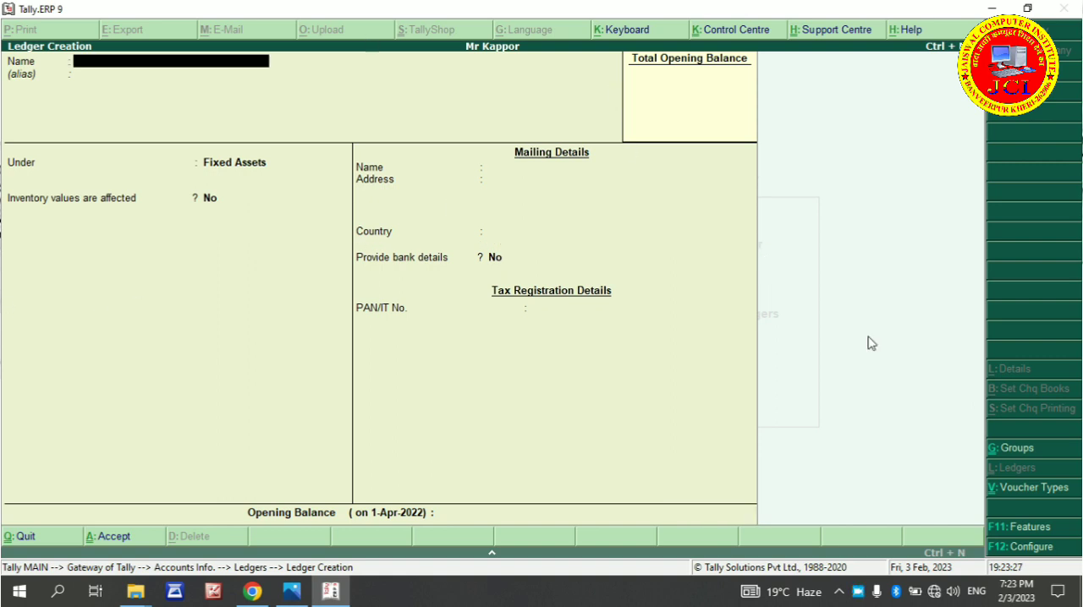
key("Escape")
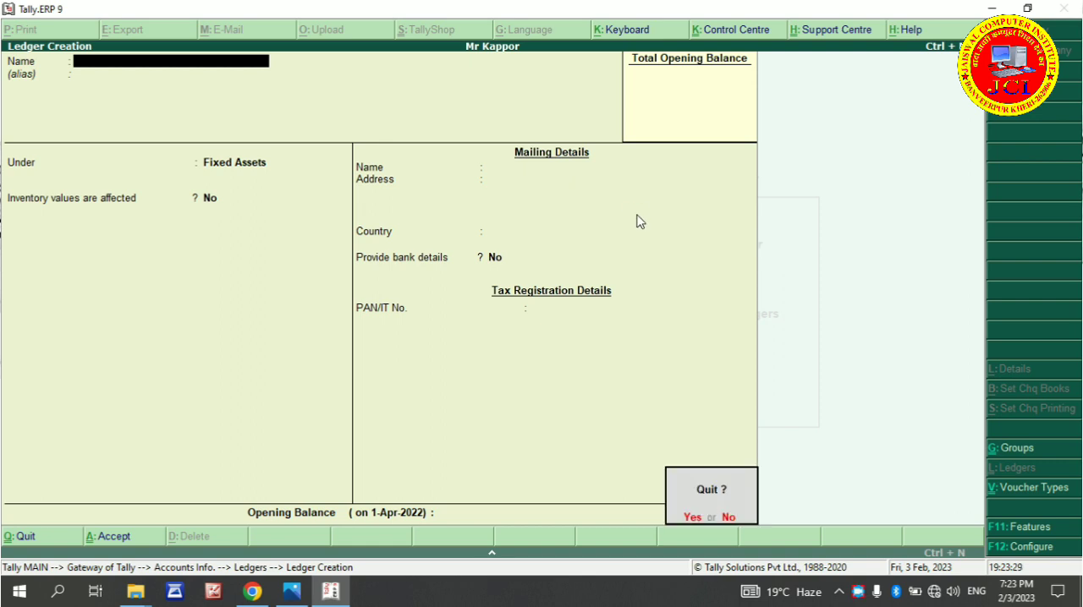
key("Return")
key("Escape")
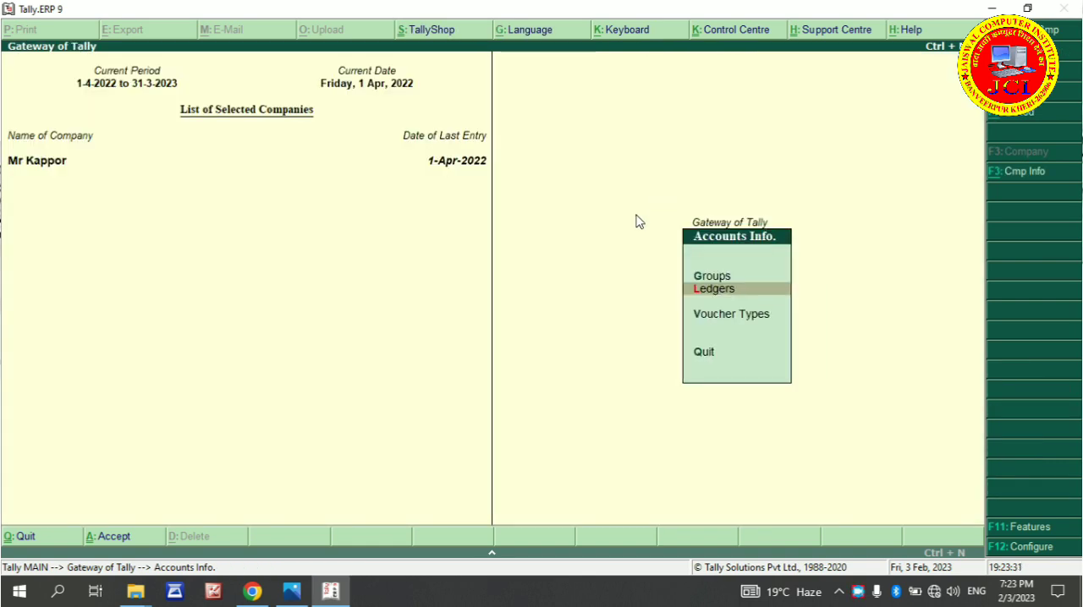
key("Escape")
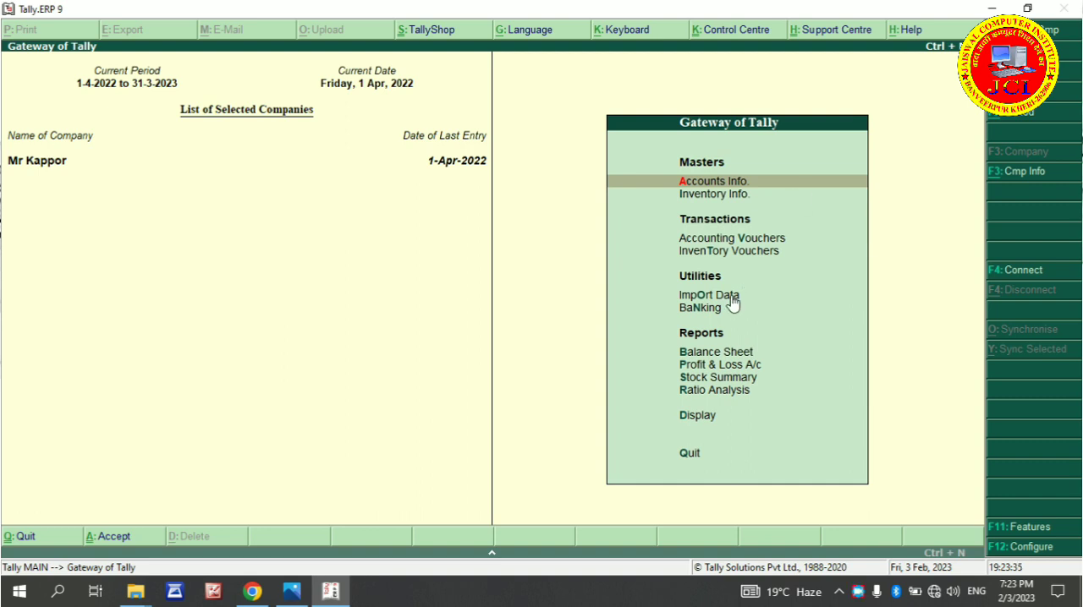
Enter a payment voucher from the Cash account with Computer as the particulars and an amount of 22500
key("Down")
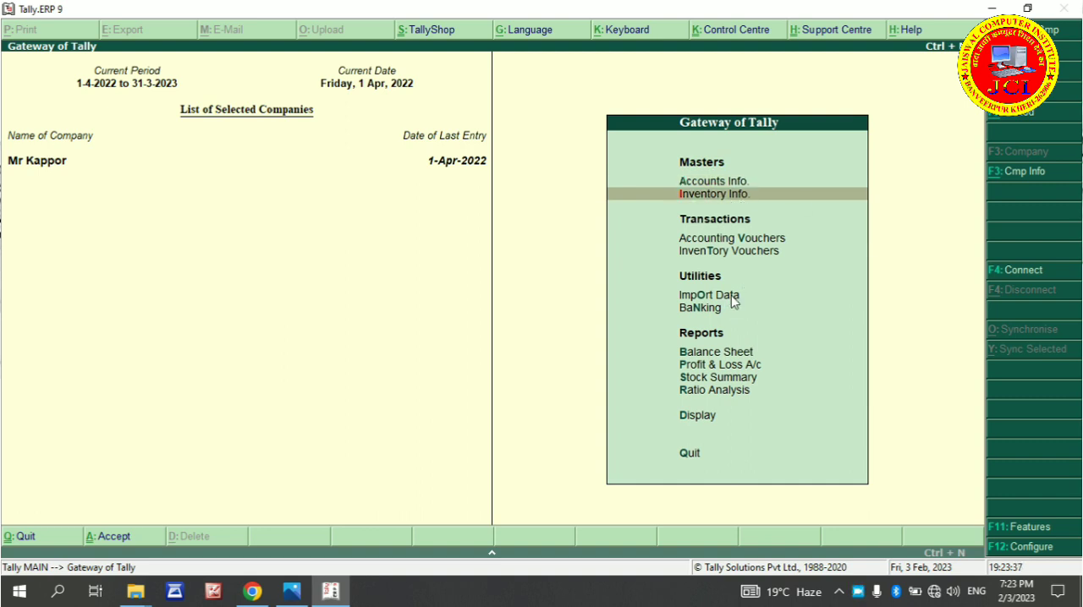
left_click(732, 238)
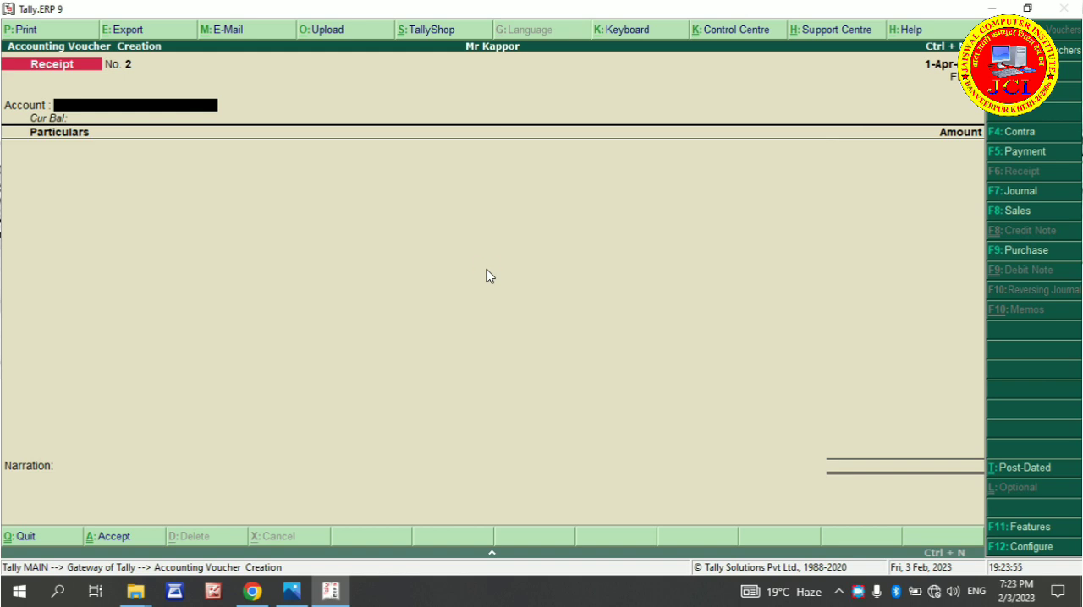
key("F5")
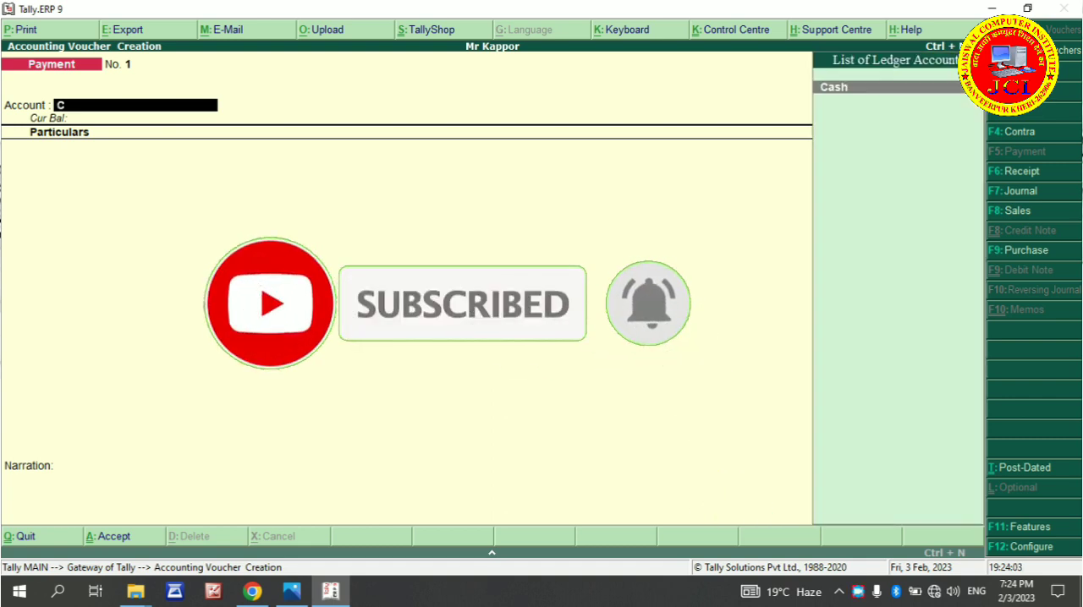
key("Return")
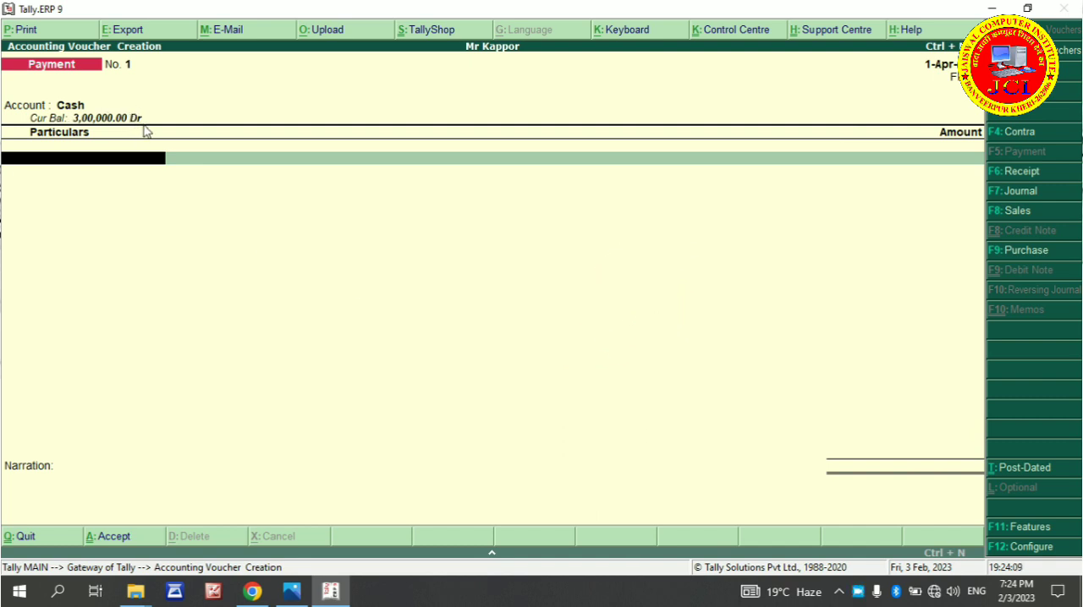
type("C")
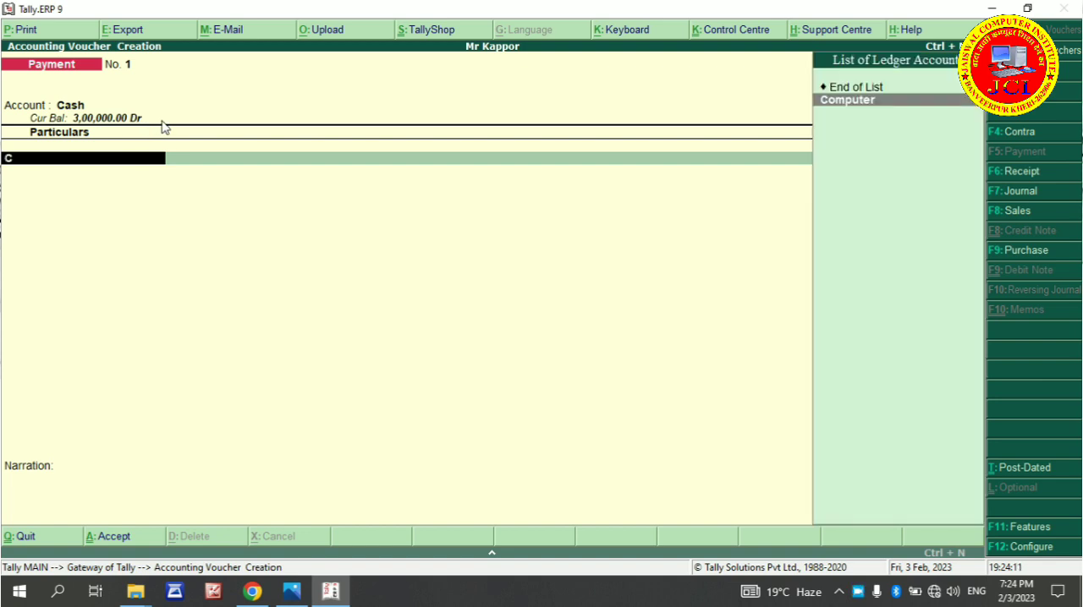
key("Return")
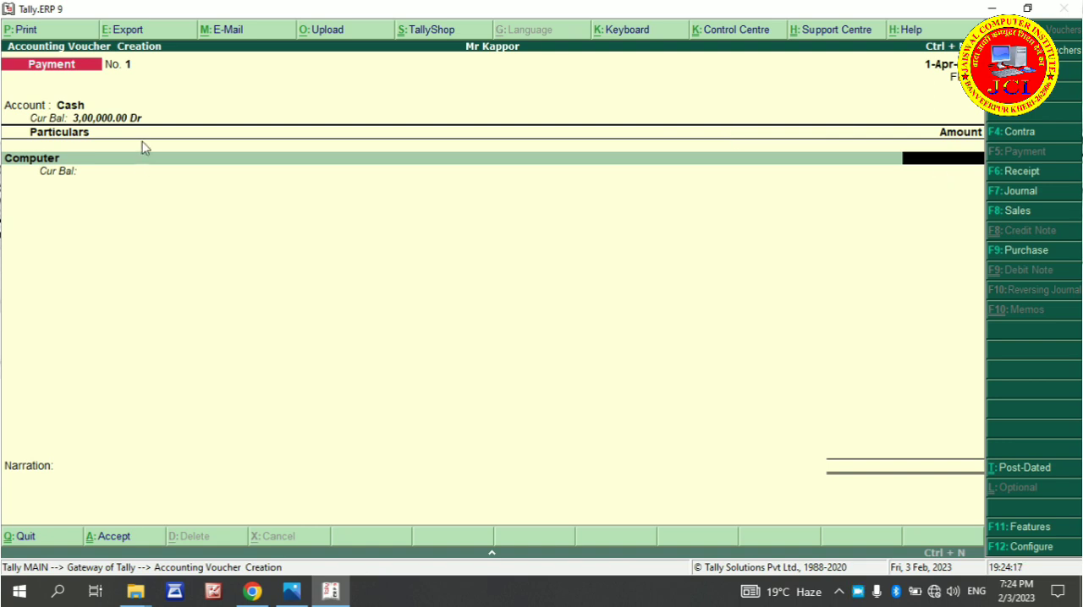
type("22500")
key("Return")
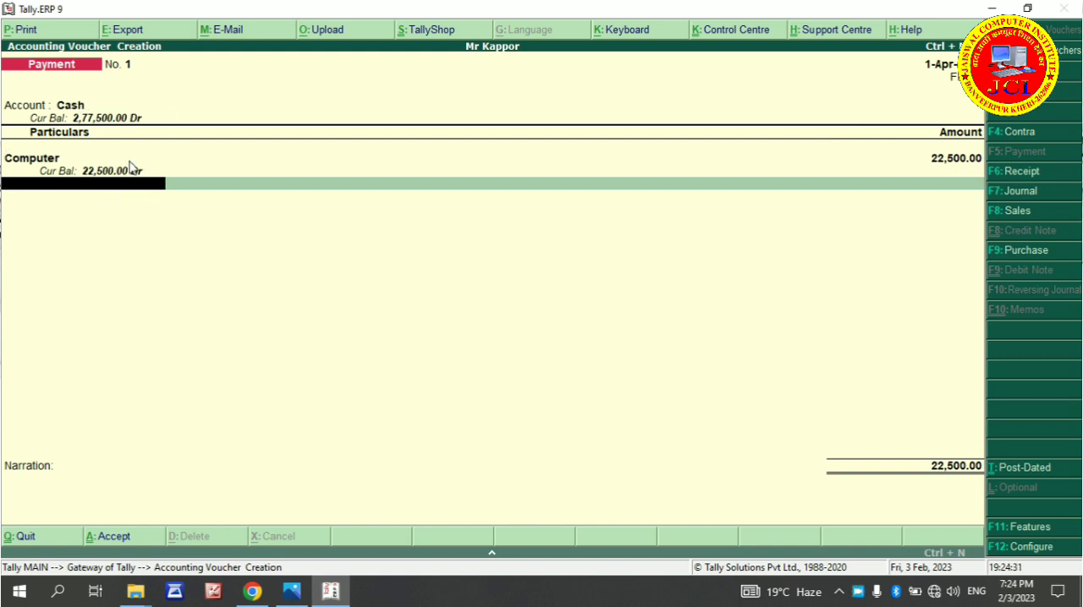
Save the payment voucher with a blank narration and leave voucher creation for the Gateway of Tally
key("Return")
key("Return")
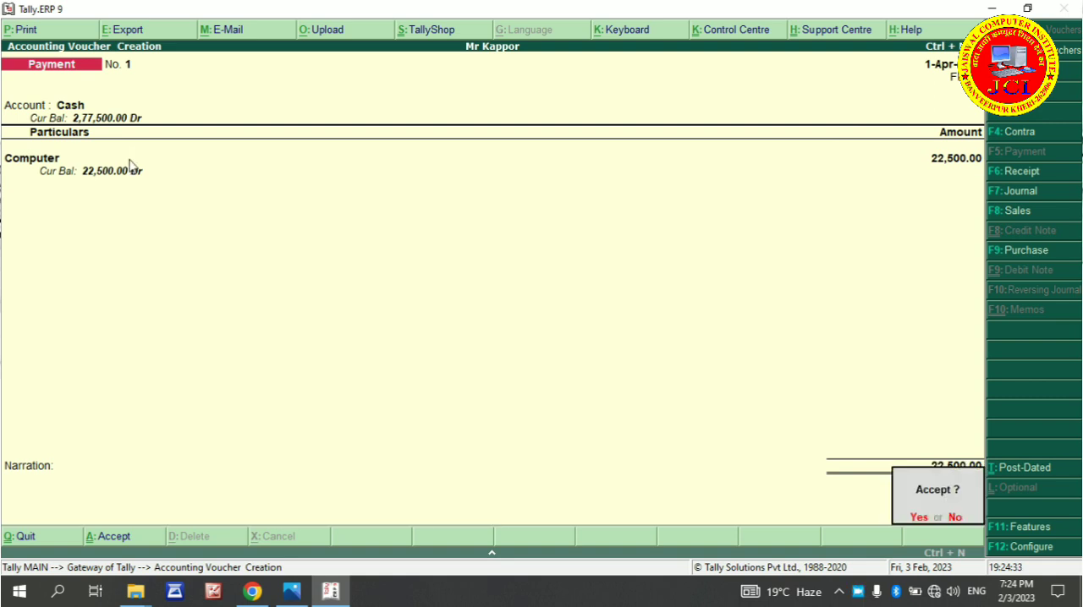
key("Return")
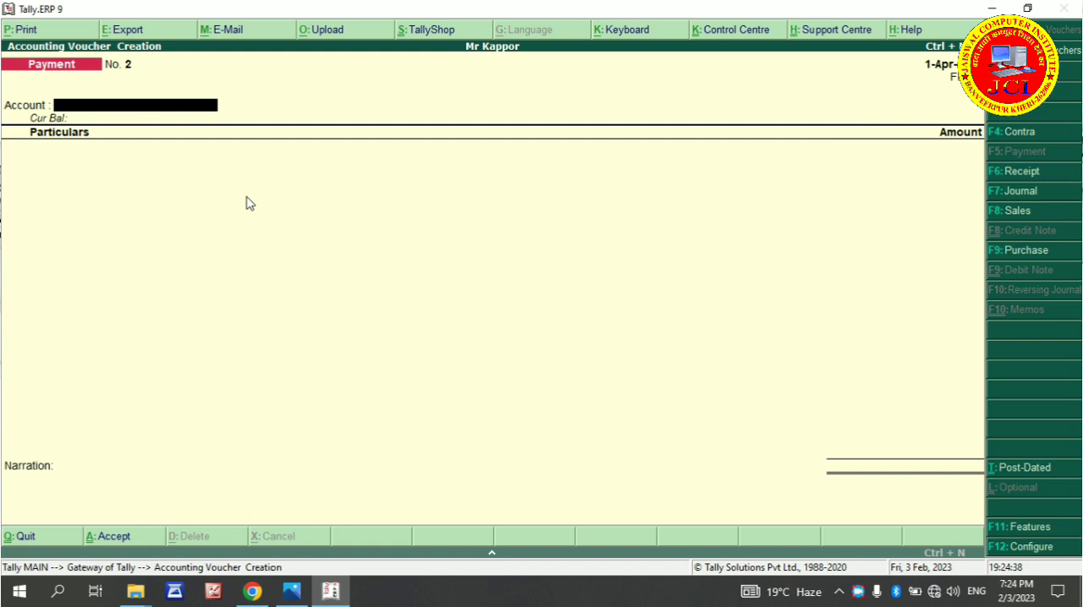
key("Escape")
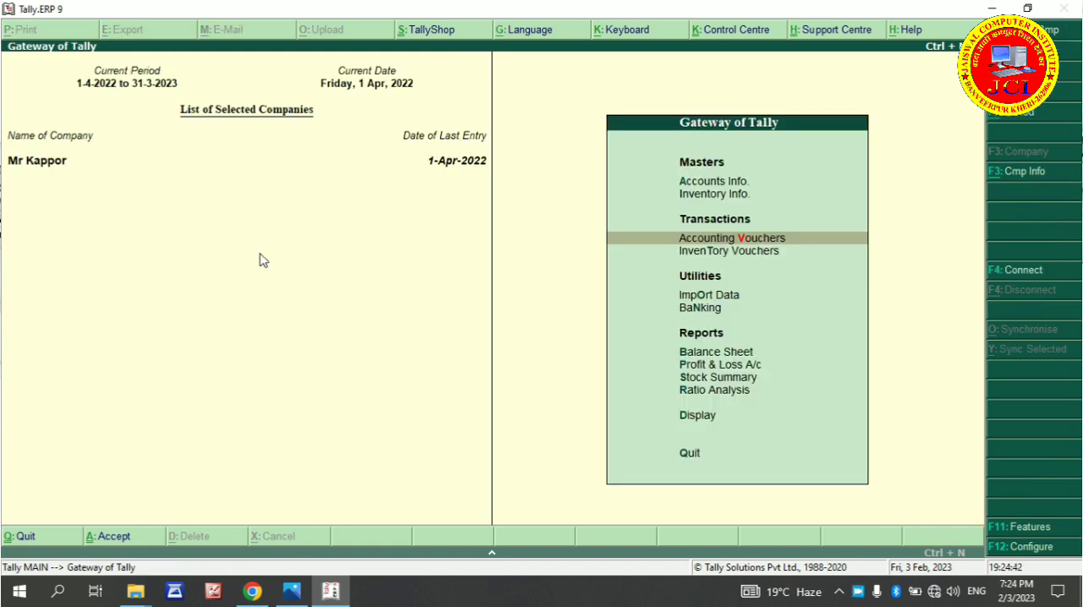
Switch to the exercise PDF in Chrome and read the HDFC bank account transaction and the one following it
left_click(261, 592)
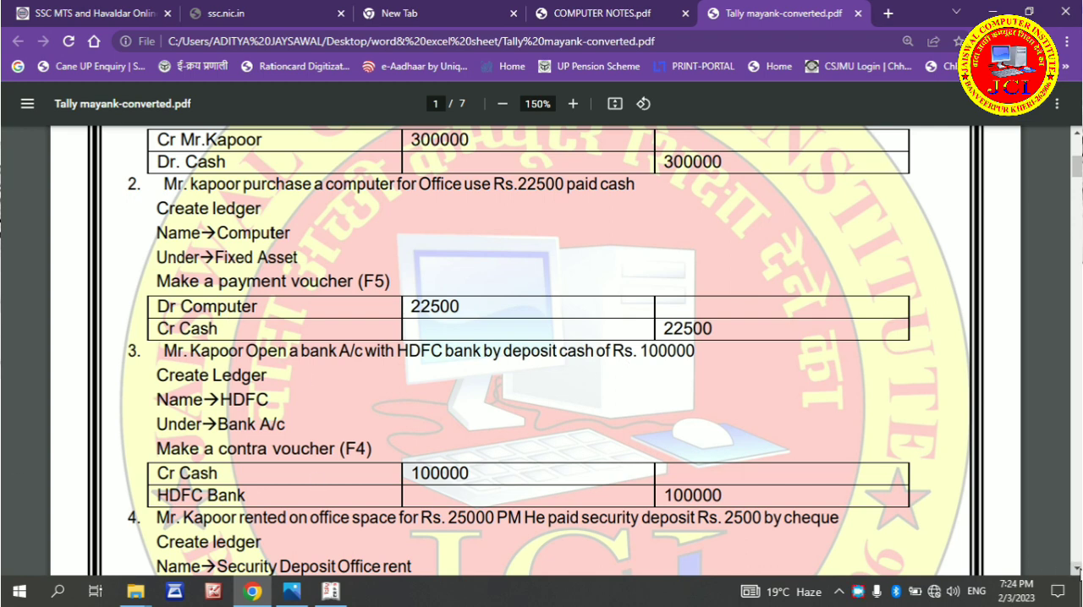
left_click(1076, 570)
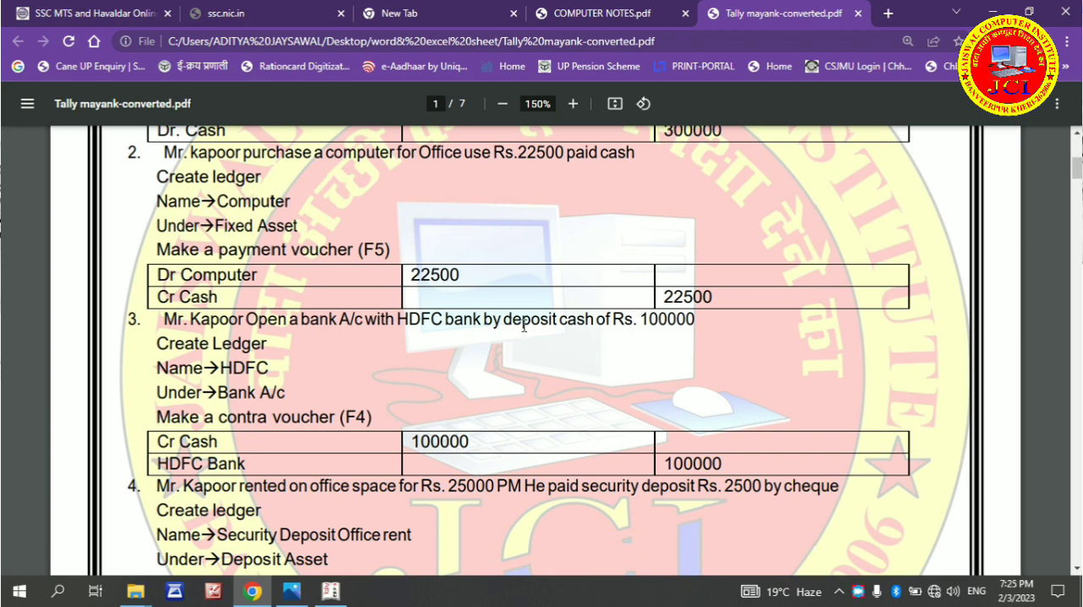
left_click(1075, 570)
left_click(1075, 570)
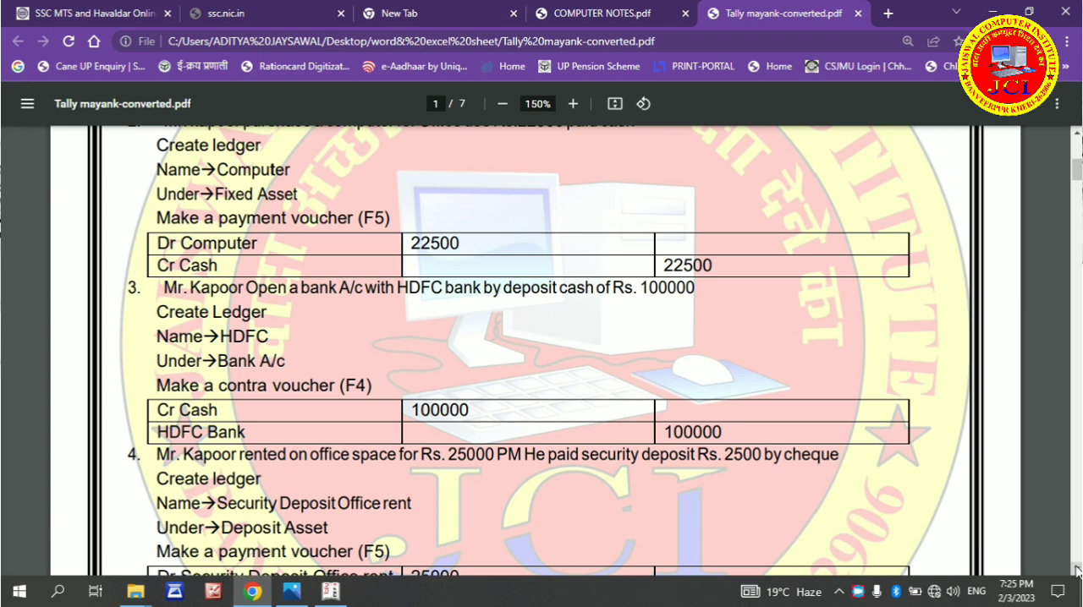
left_click(1075, 571)
left_click(1075, 570)
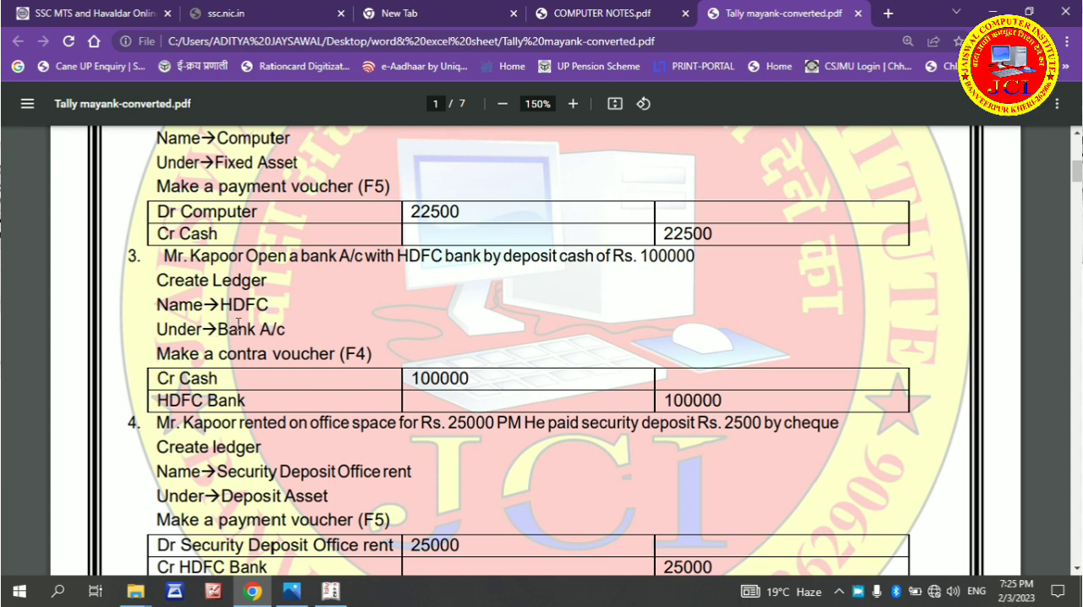
Return to Tally.ERP 9 and open the creation form for a single ledger
left_click(331, 591)
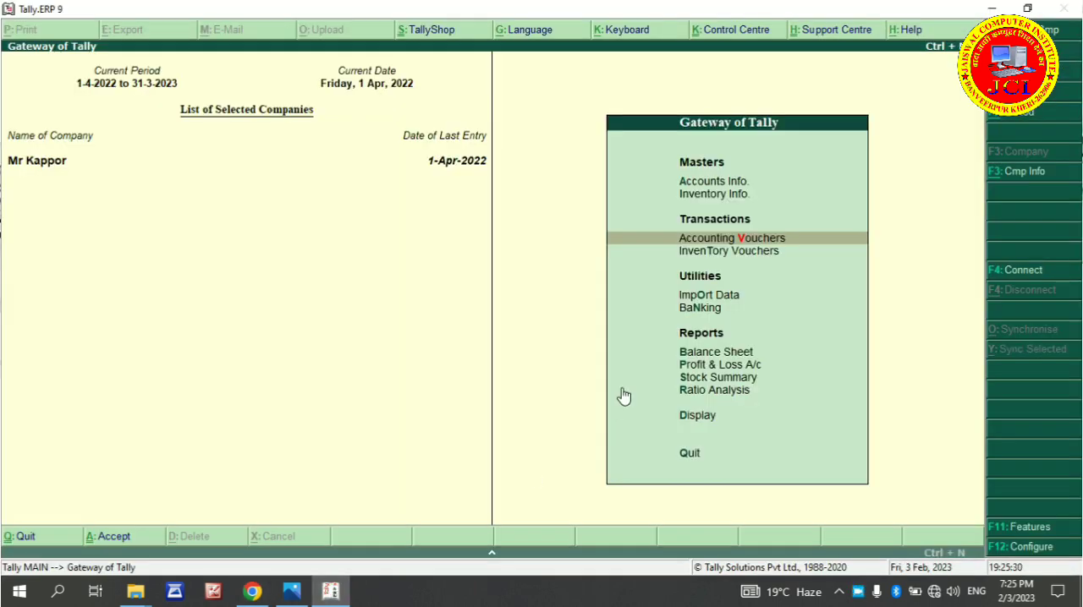
key("a")
key("l")
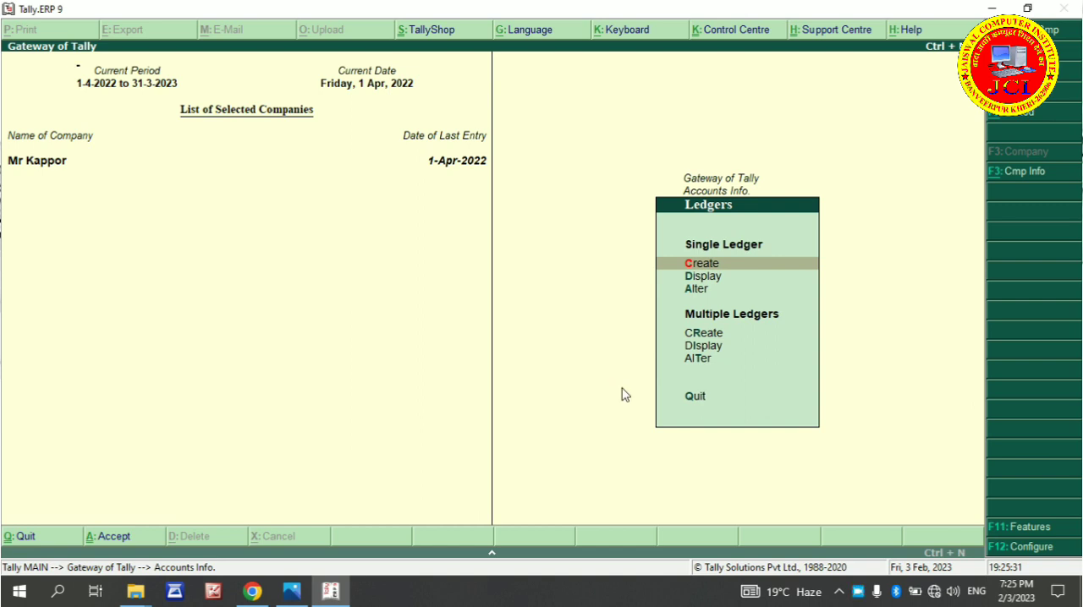
key("c")
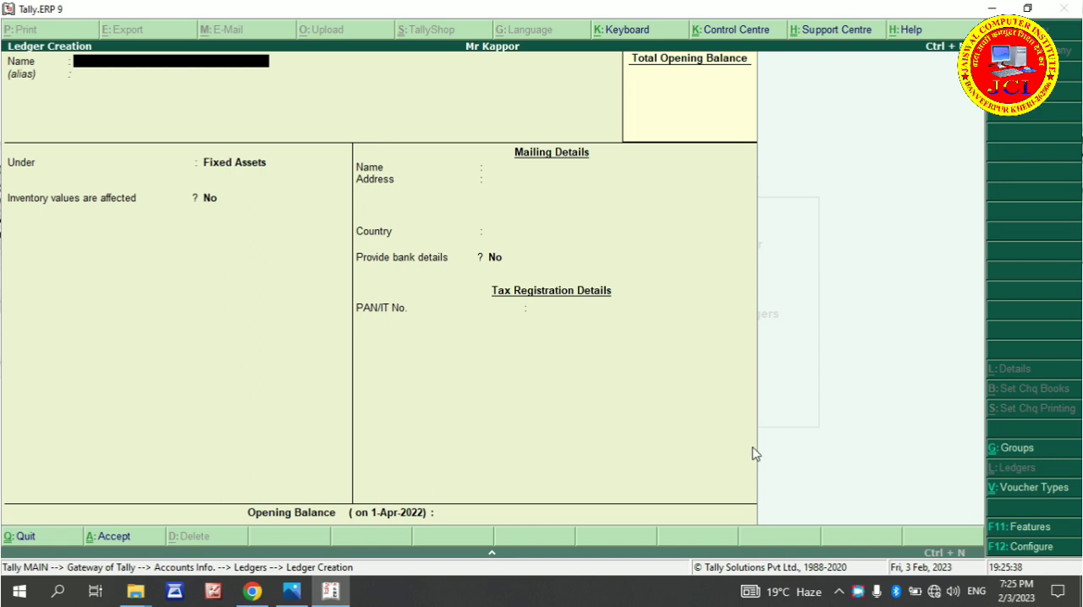
right_click(859, 592)
left_click(904, 518)
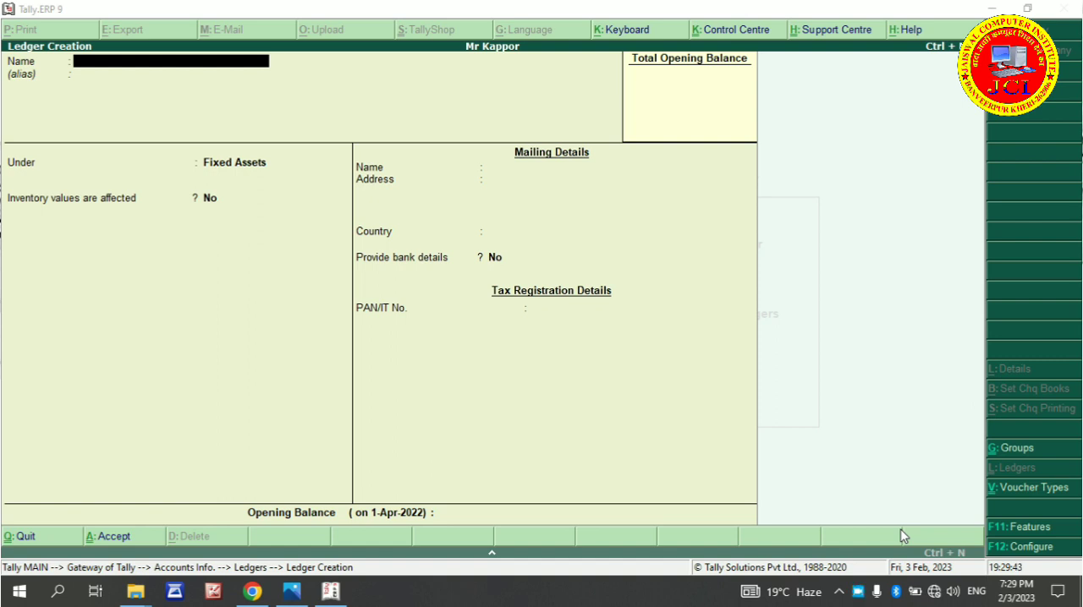
left_click(93, 166)
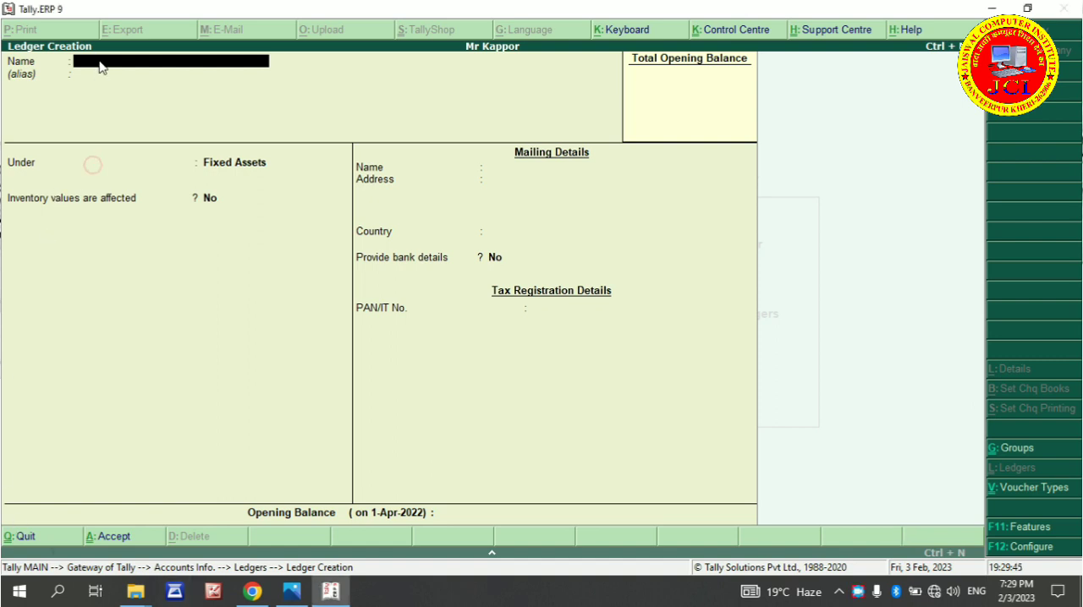
Name the new ledger HDFC Bank with a blank alias and put it under Bank Accounts
type("HDFC Bank")
key("Return")
key("Return")
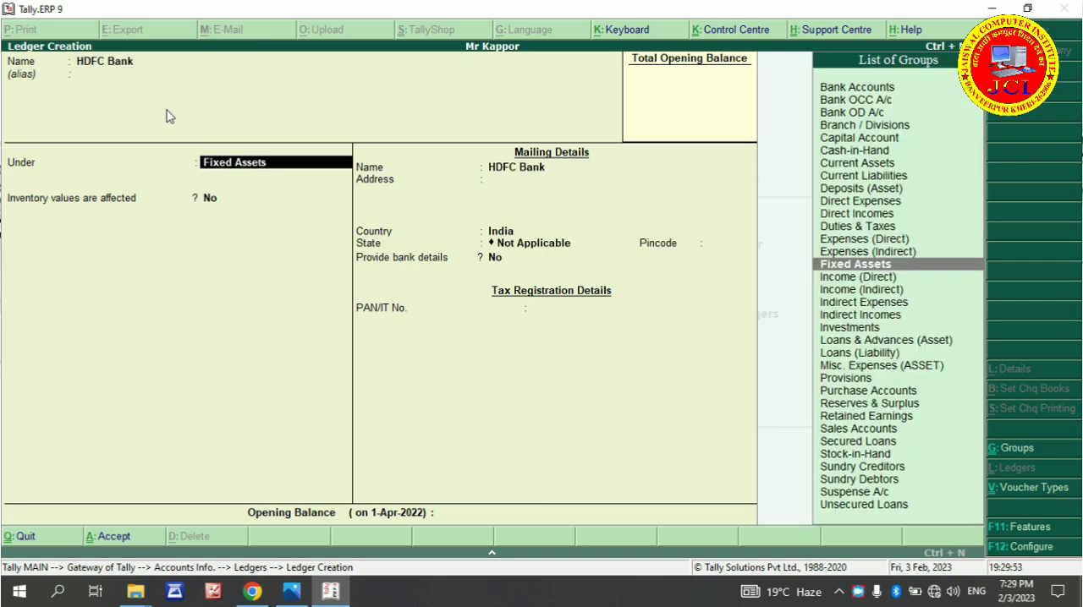
type("B")
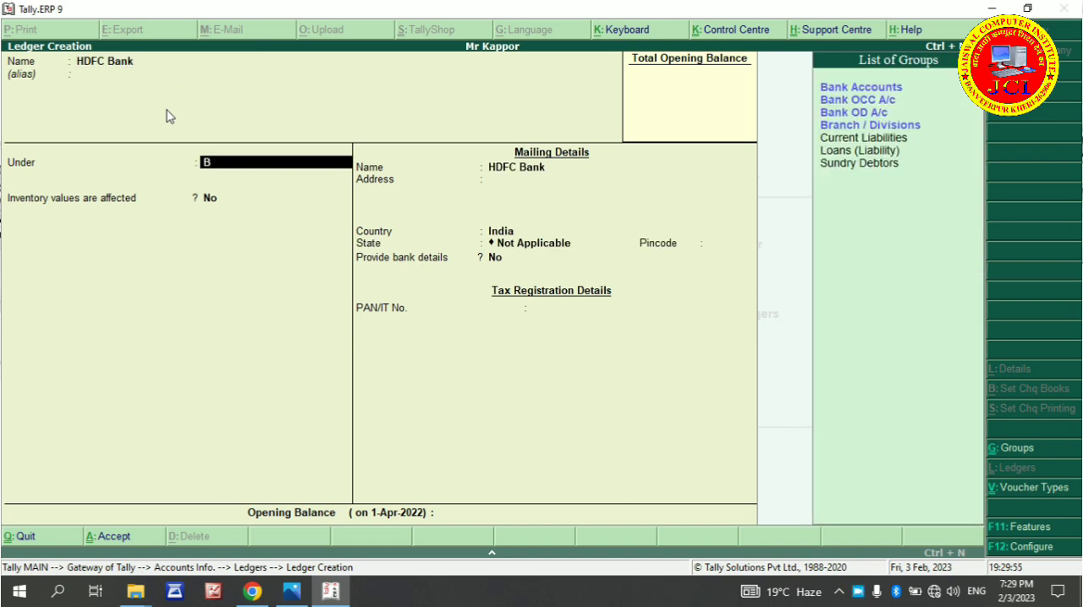
key("Up")
key("Up")
key("Up")
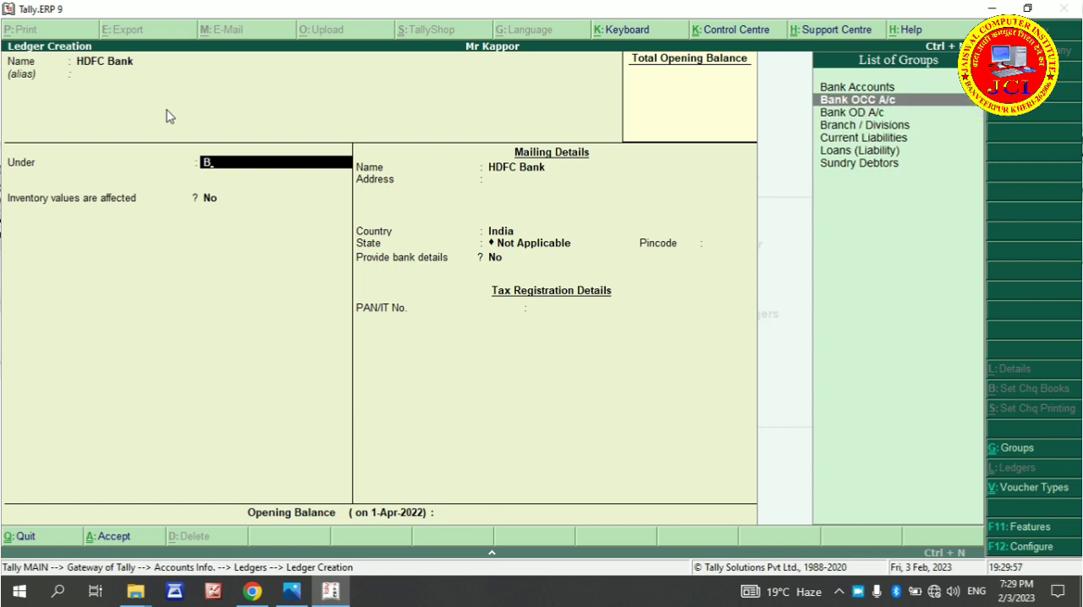
key("Up")
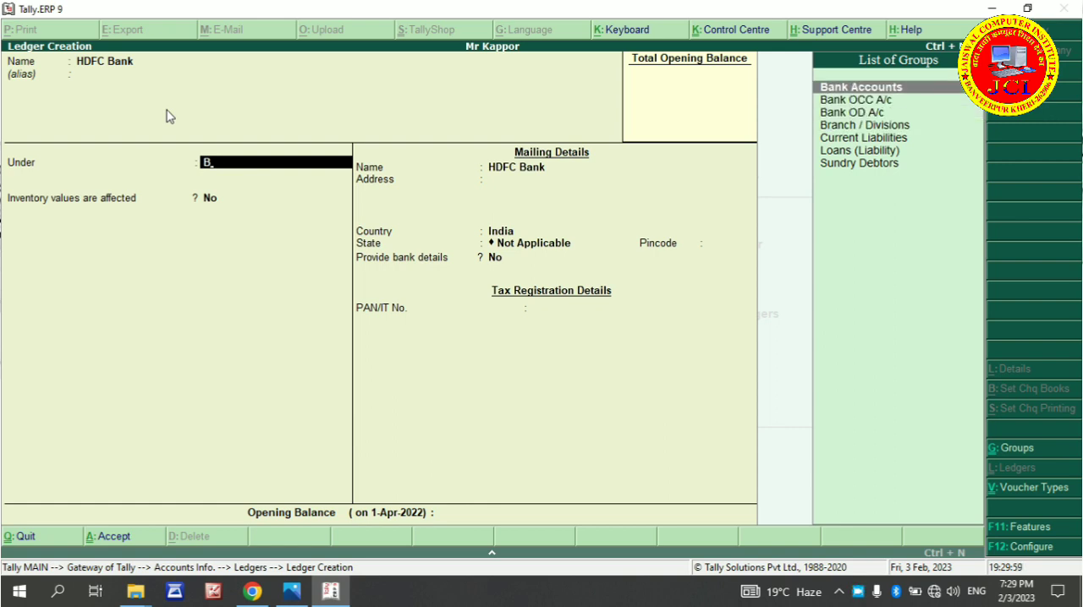
key("Return")
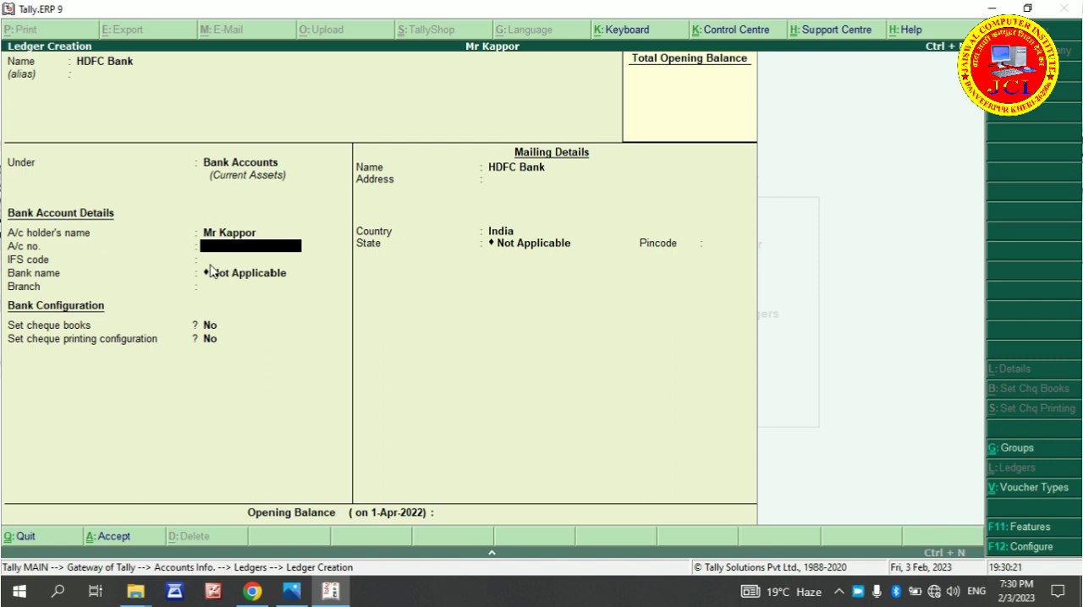
Keep the account holder's name, leave the other bank account details blank or Not Applicable, and keep both cheque configuration options at No
left_click(254, 341)
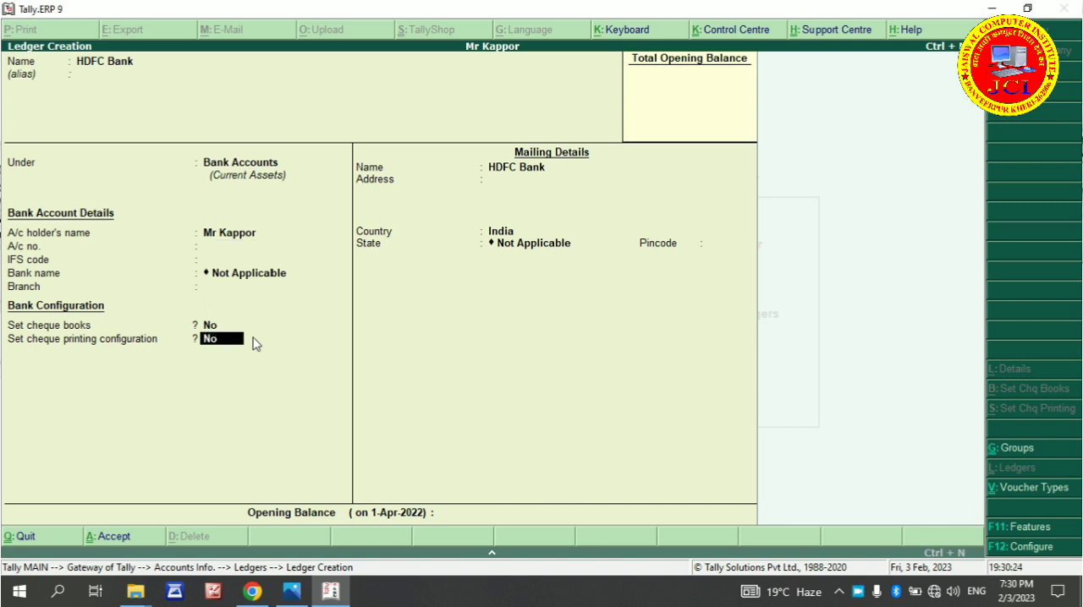
left_click(240, 241)
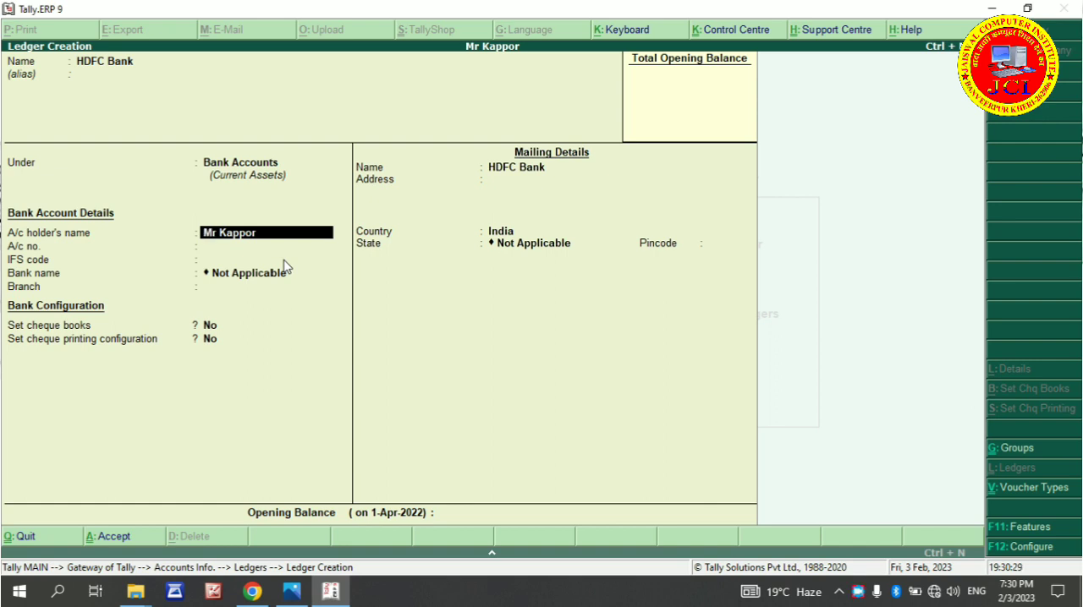
key("Return")
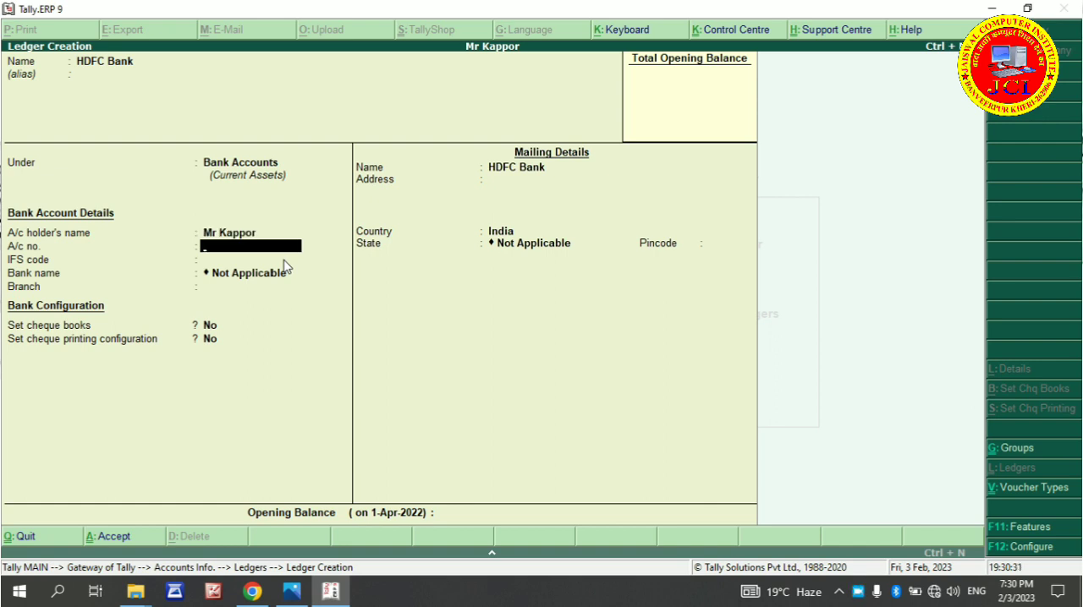
key("Return")
key("Return")
key("Return")
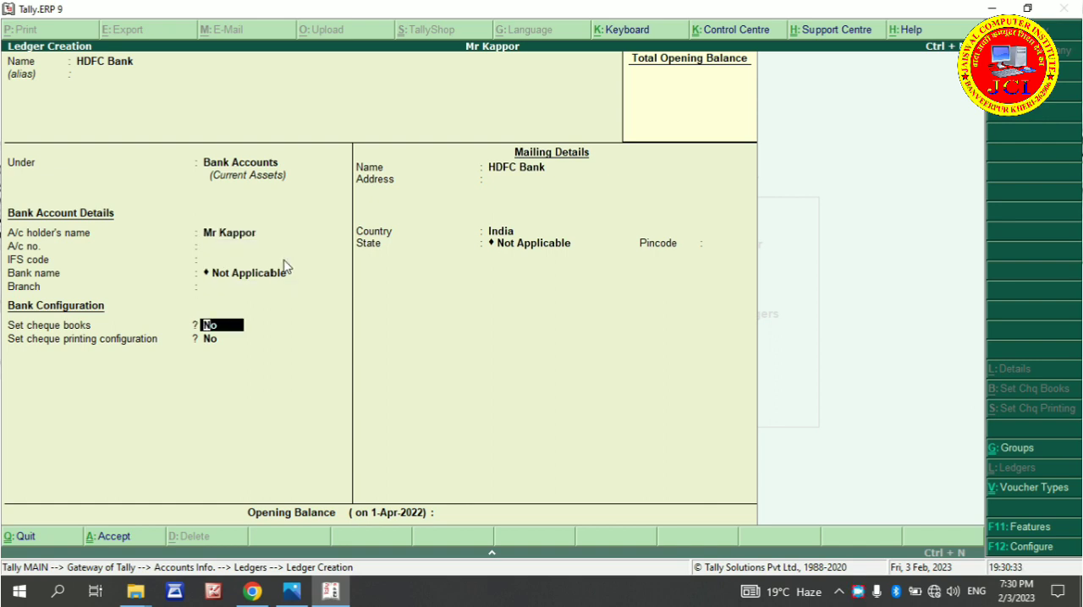
key("Return")
key("Return")
key("Return")
key("Return")
key("Return")
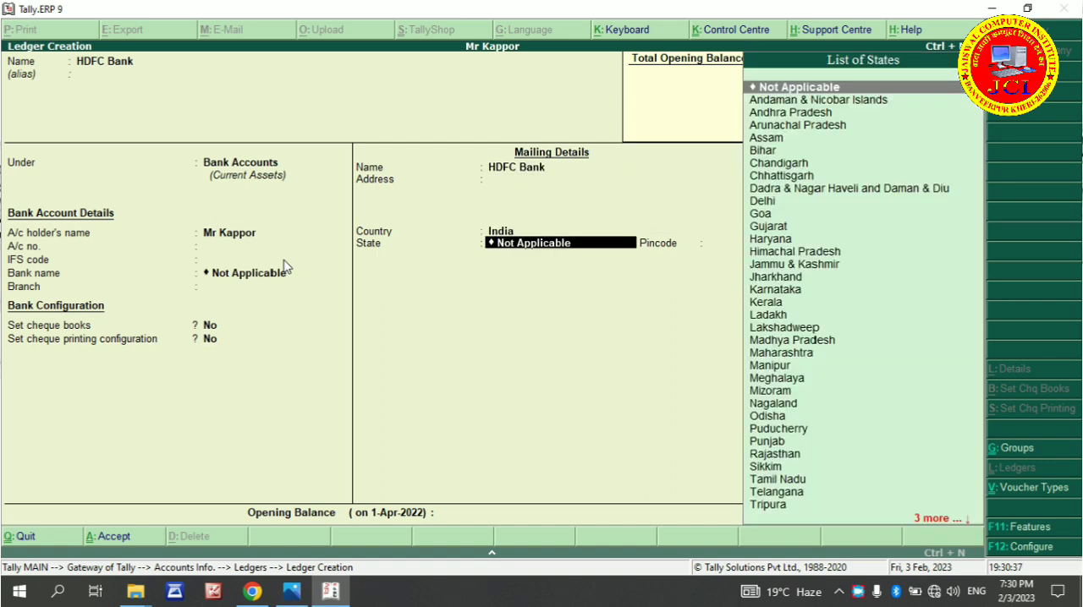
Set the HDFC Bank ledger's state to Uttar Pradesh, leave its opening balance blank and save the ledger
type("U")
key("Down")
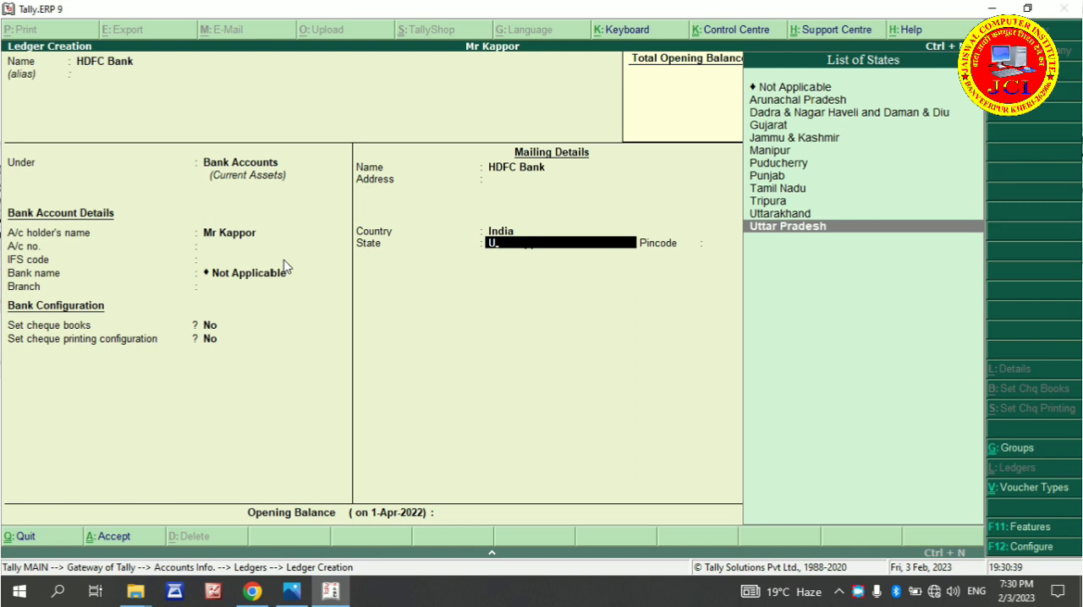
key("Return")
key("Return")
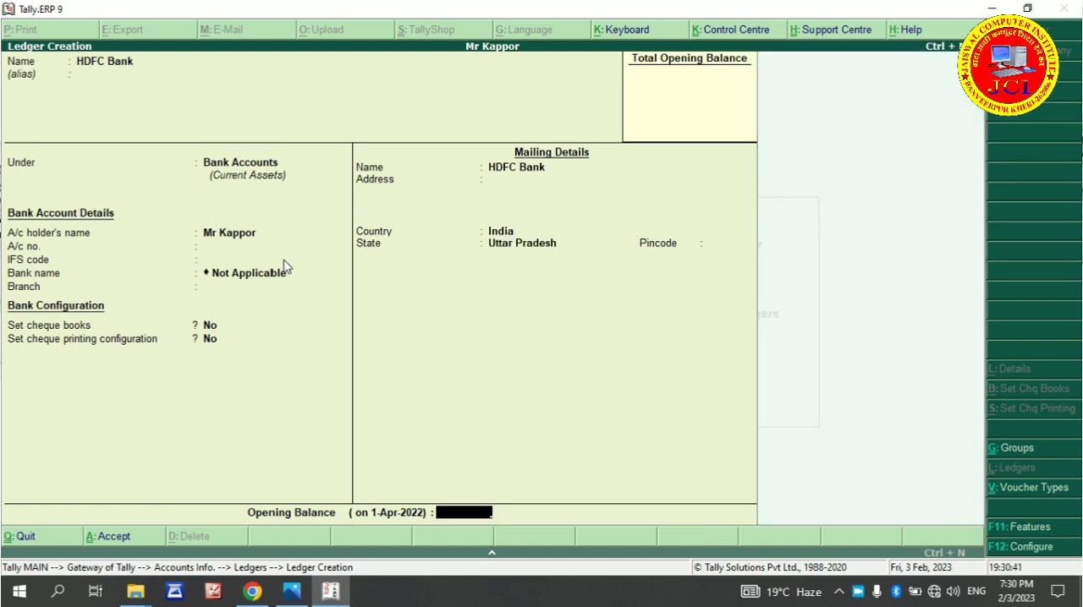
key("Return")
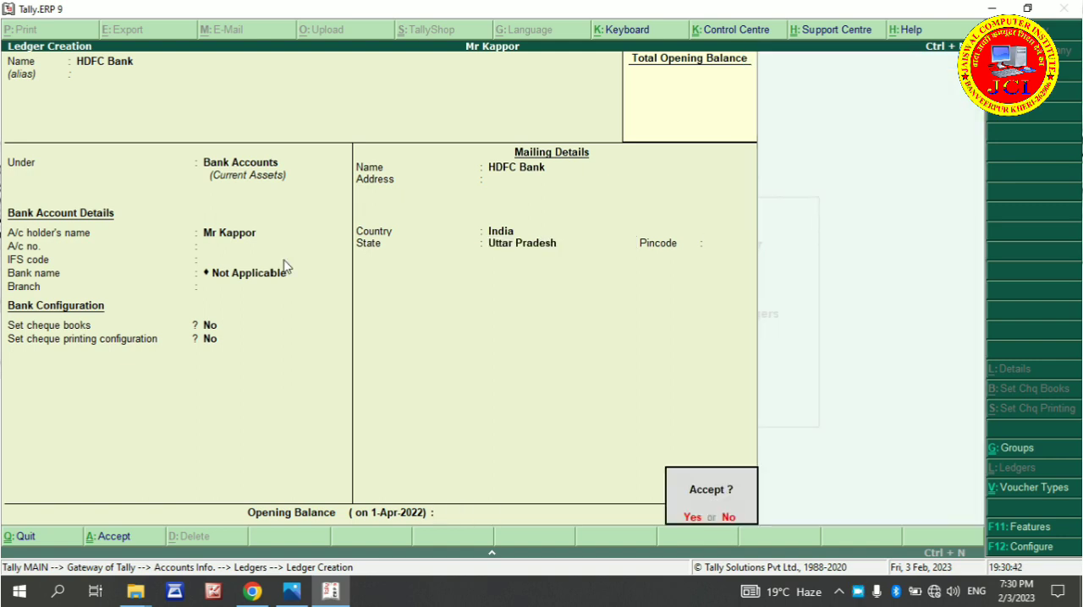
key("Return")
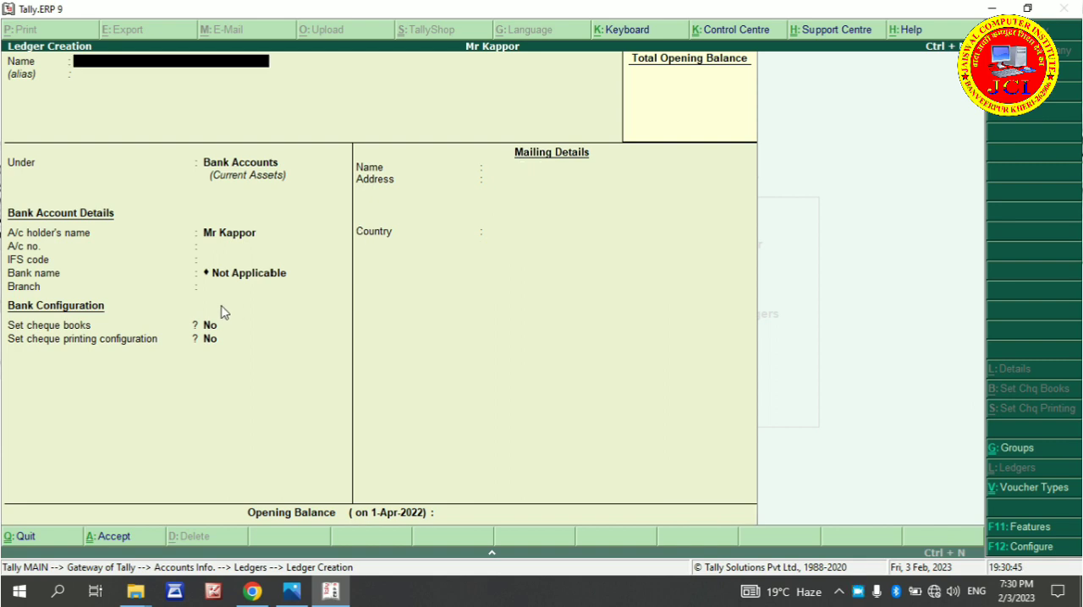
Leave ledger creation and start a new contra voucher in the accounting vouchers
key("Escape")
key("Return")
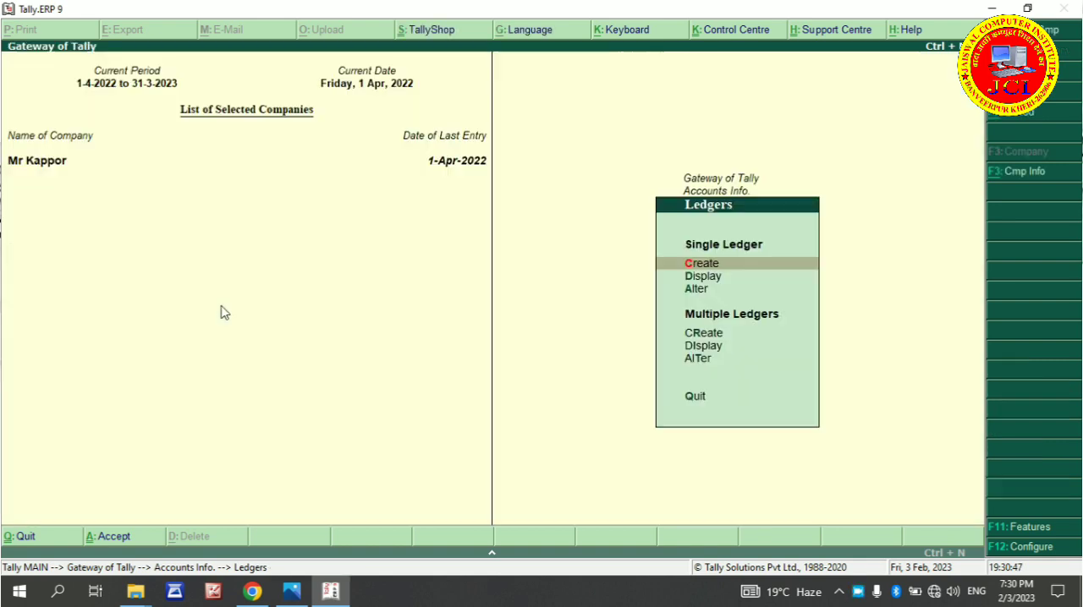
key("Escape")
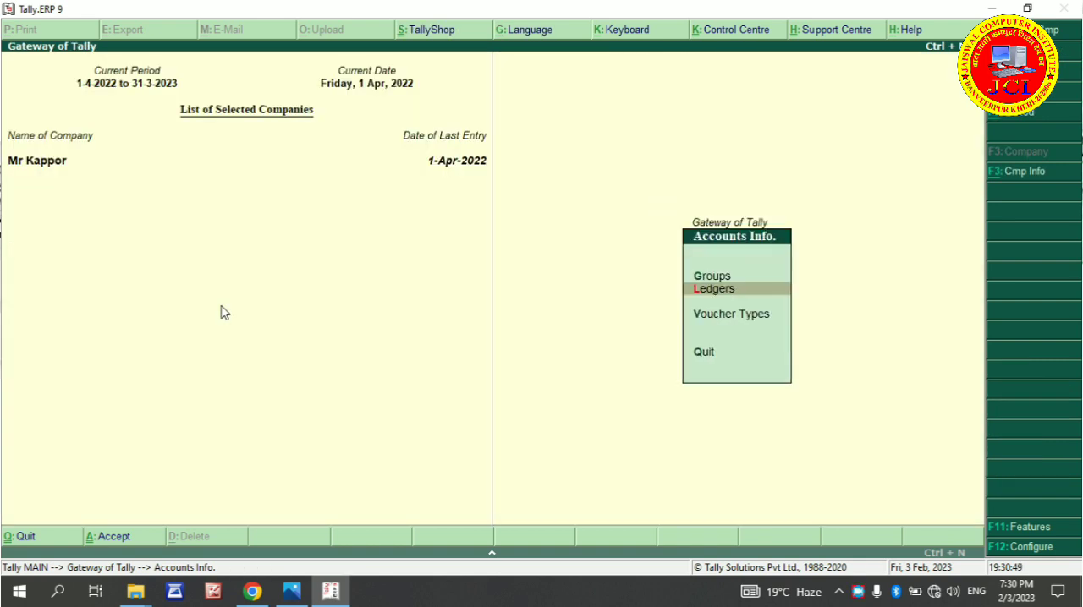
key("Escape")
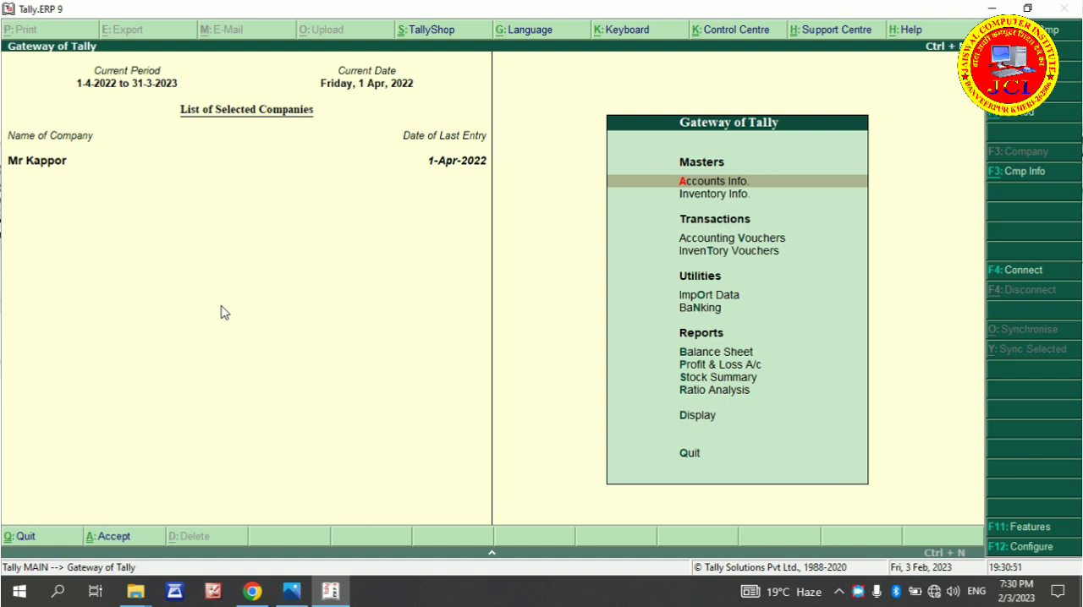
key("v")
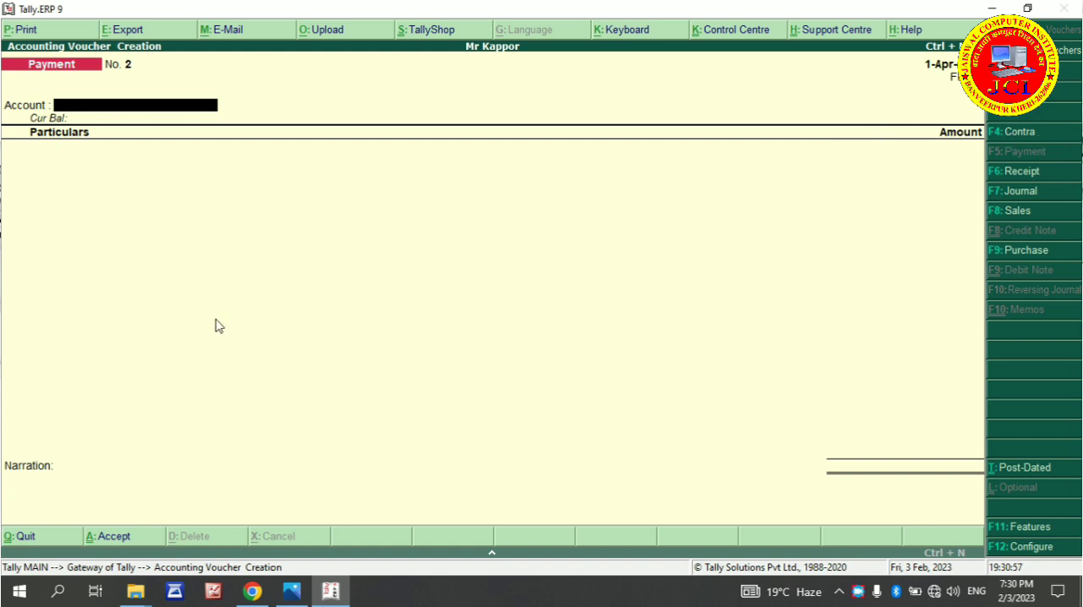
key("F4")
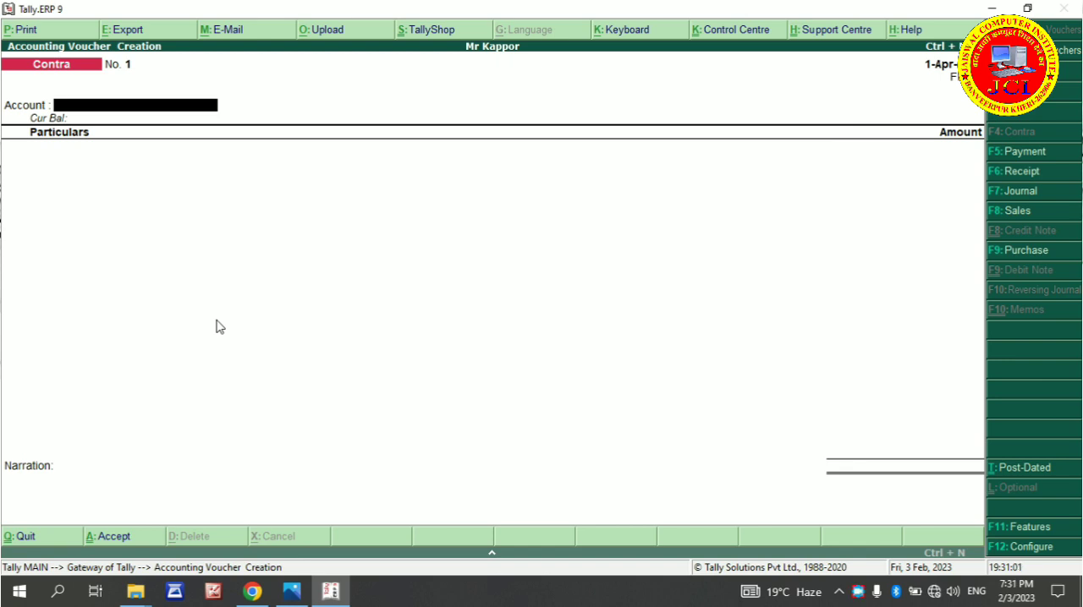
Select HDFC Bank as the contra voucher's account and enter Cash as the particular with an amount of 100000
type("Ban")
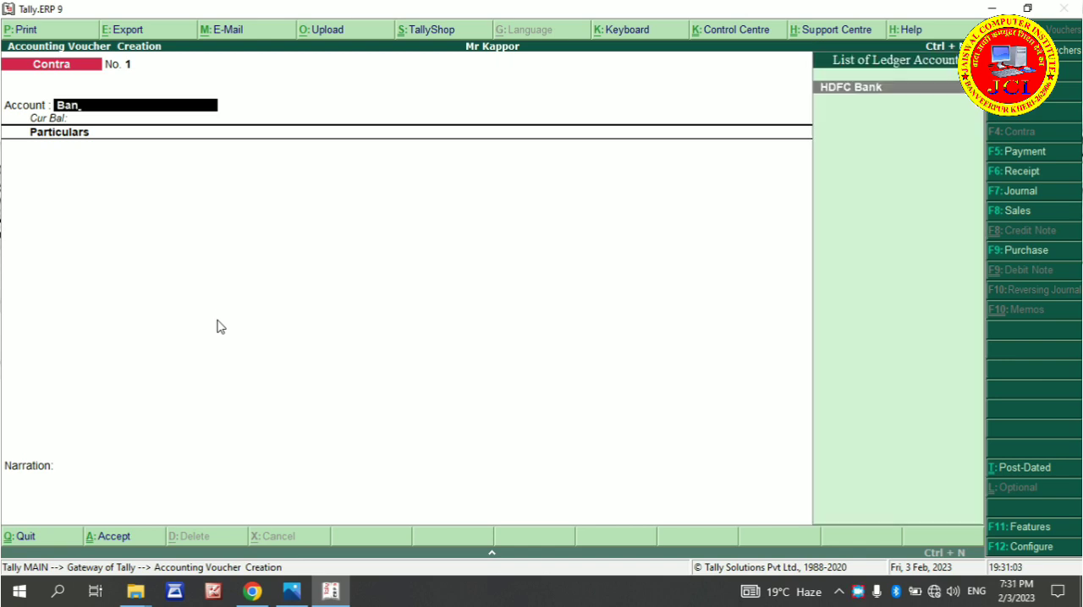
key("Return")
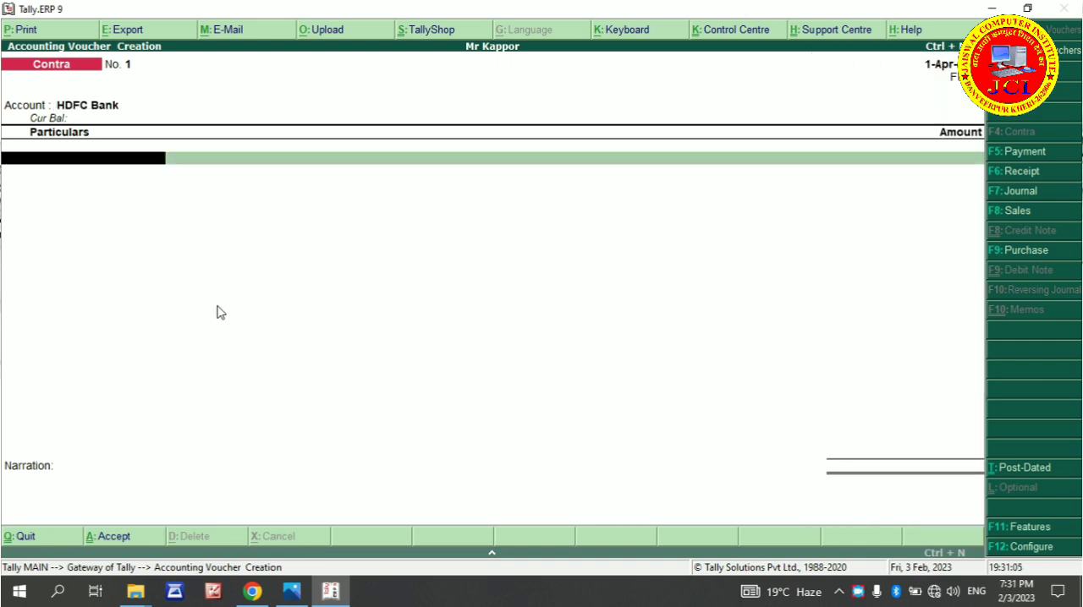
type("C")
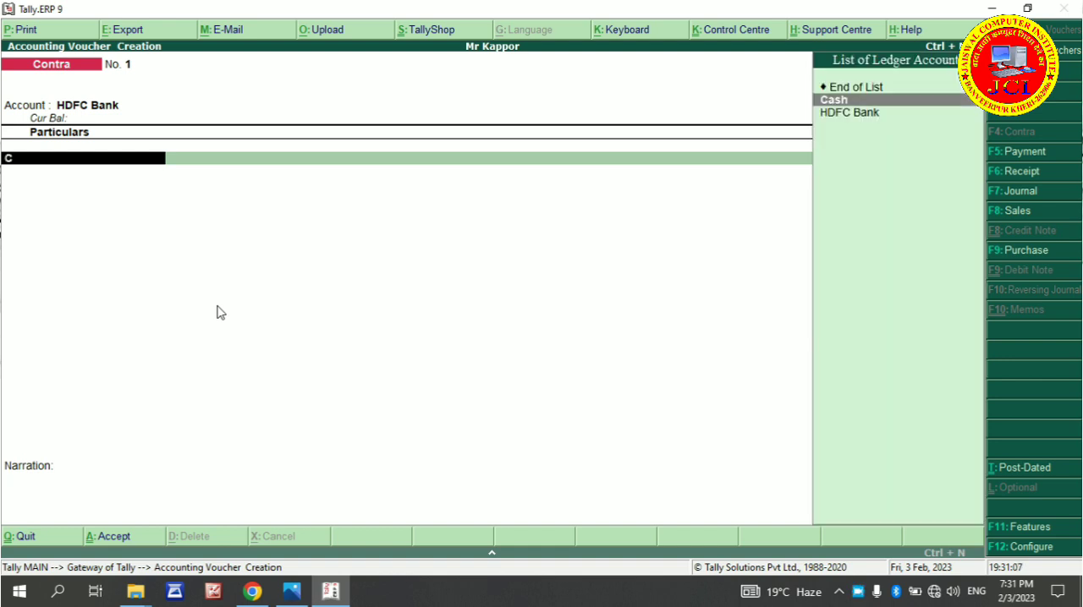
key("Return")
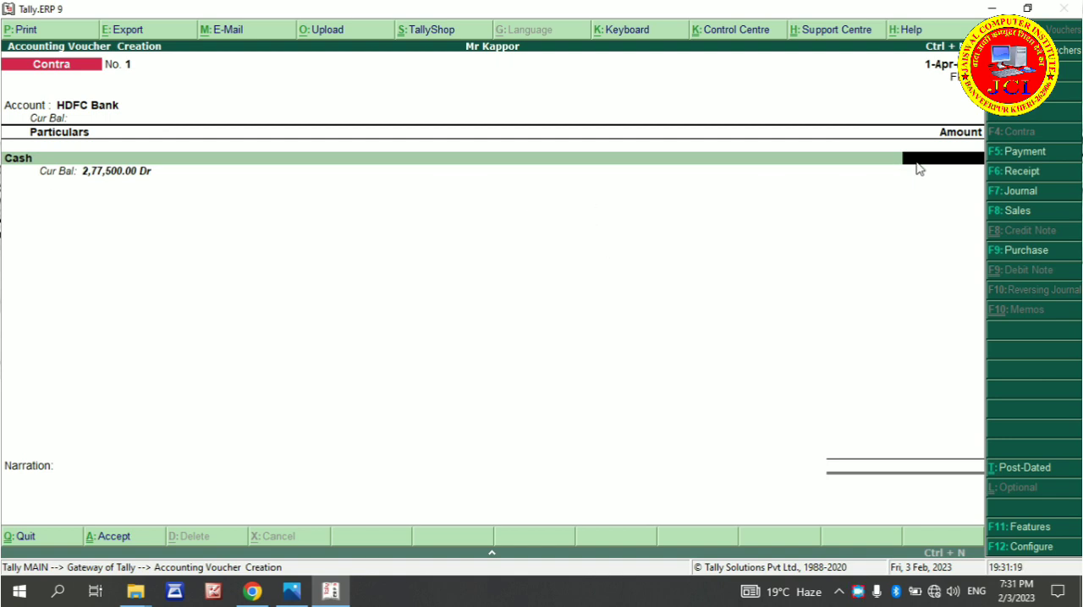
type("100000")
key("Return")
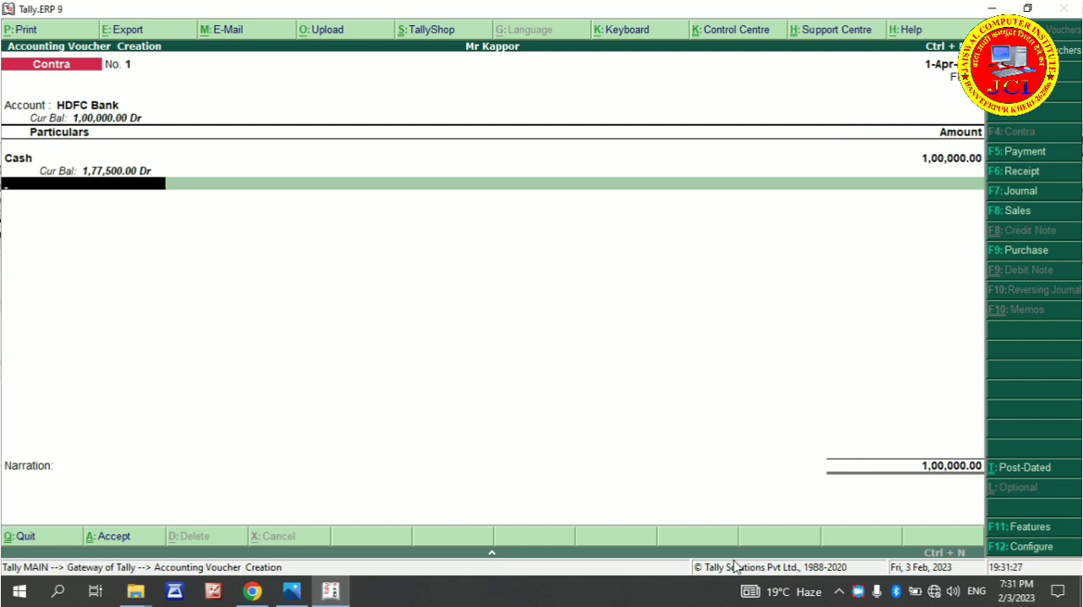
Finish the particulars list and keep Cash as the transaction type and 1,00,000.00 as the amount in HDFC Bank's allocation
key("Return")
key("Return")
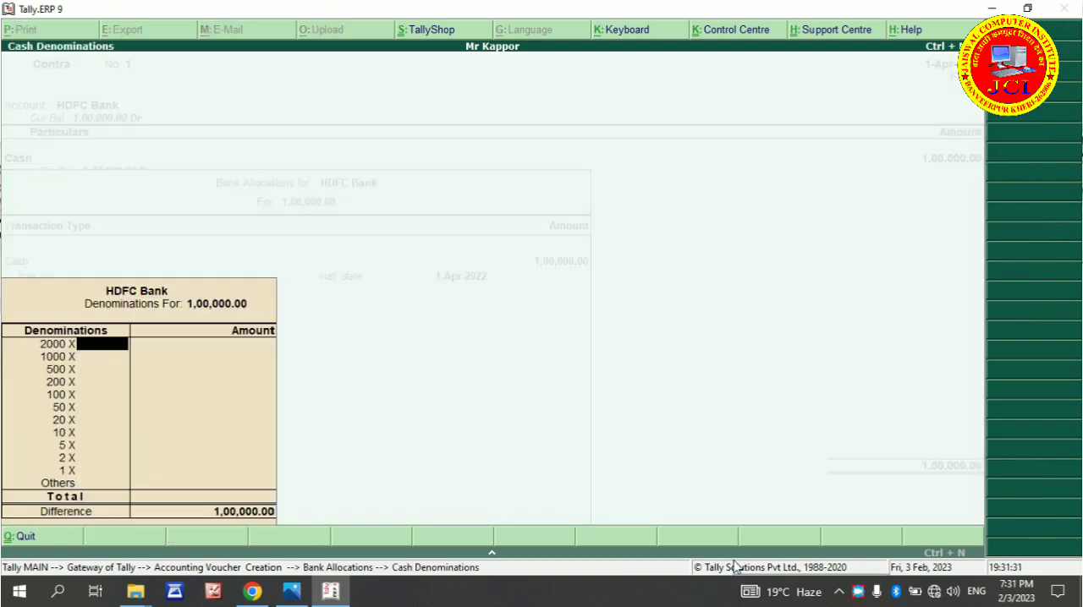
key("Escape")
key("Return")
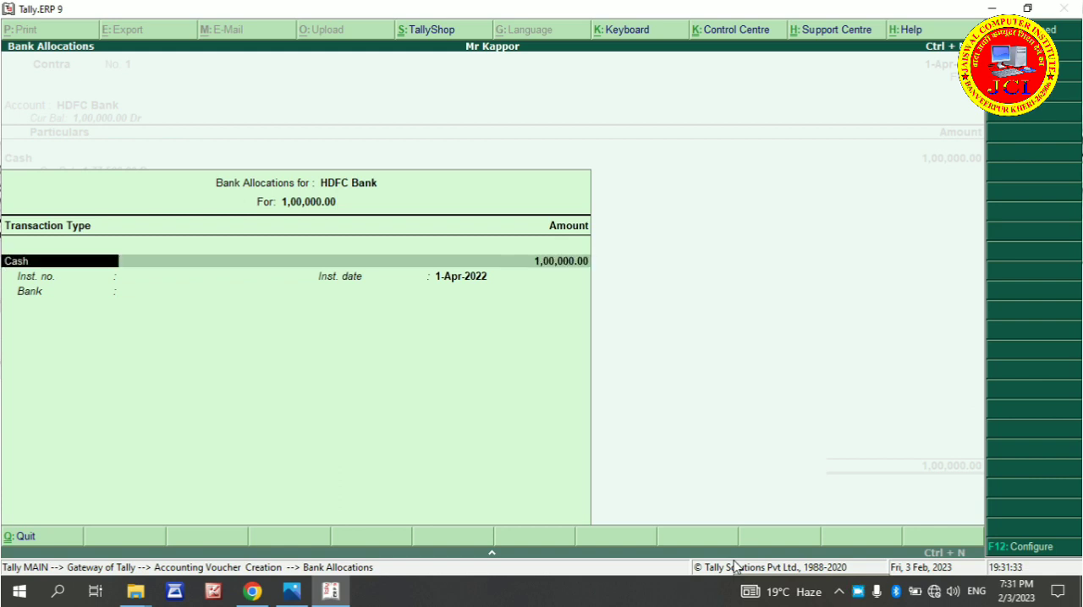
key("Return")
key("BackSpace")
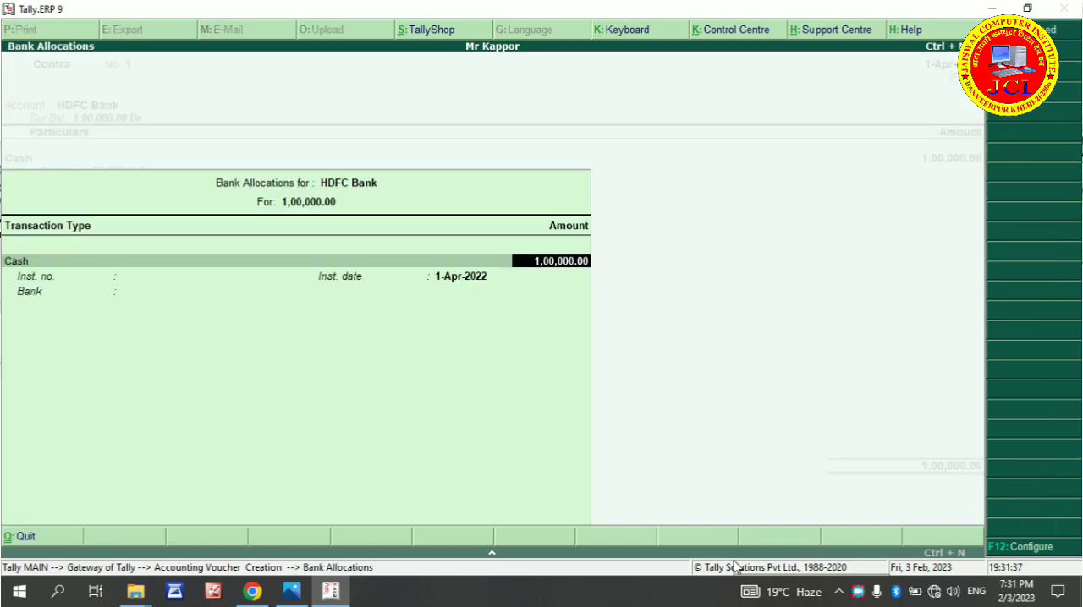
key("Return")
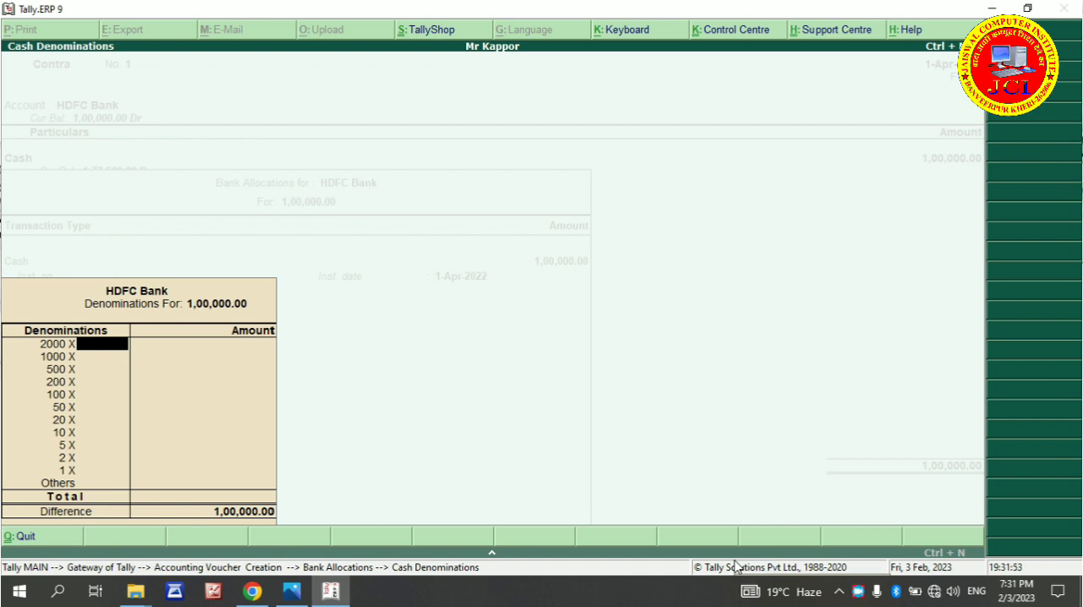
Leave all cash denominations blank and complete the bank allocation without an instrument number or bank, keeping the 1-Apr-2022 instrument date
key("Return")
key("Return")
key("Return")
key("Return")
key("Return")
key("Return")
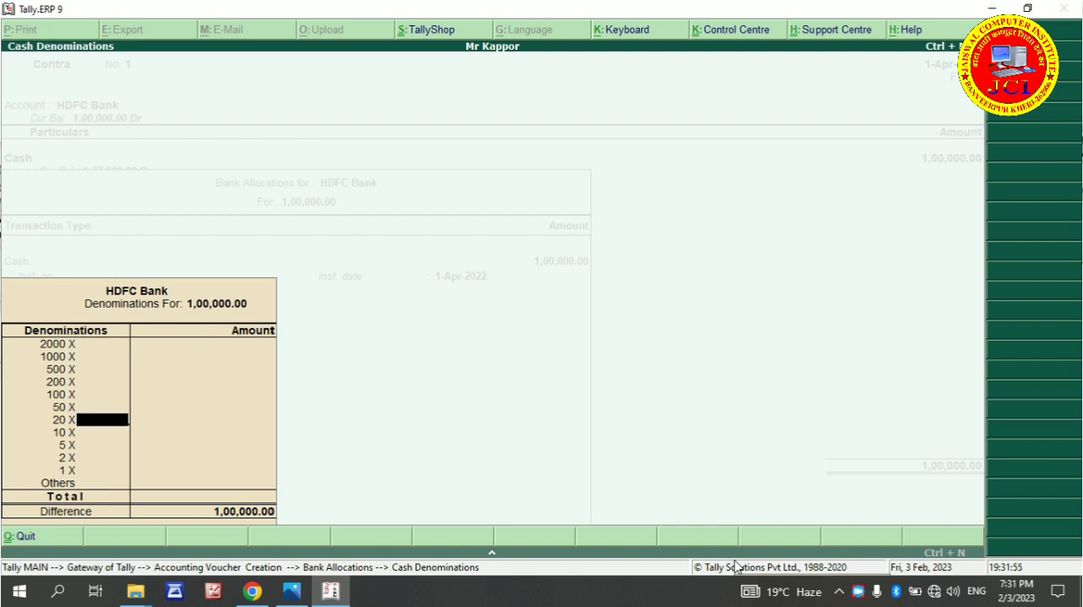
key("Return")
key("Return")
key("Return")
key("Return")
key("Return")
key("Return")
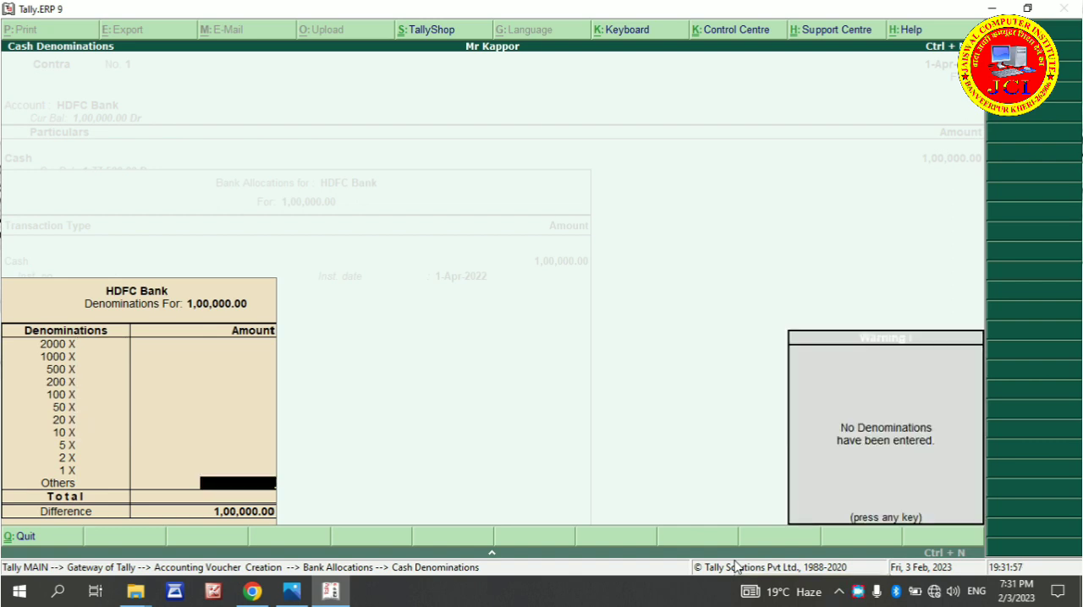
key("Return")
key("Return")
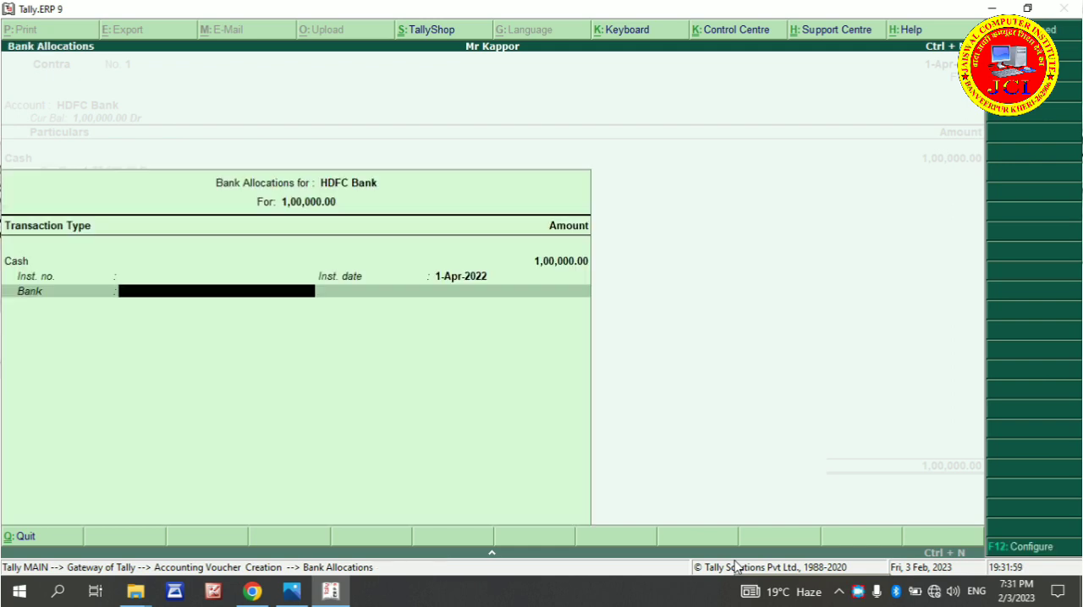
key("Return")
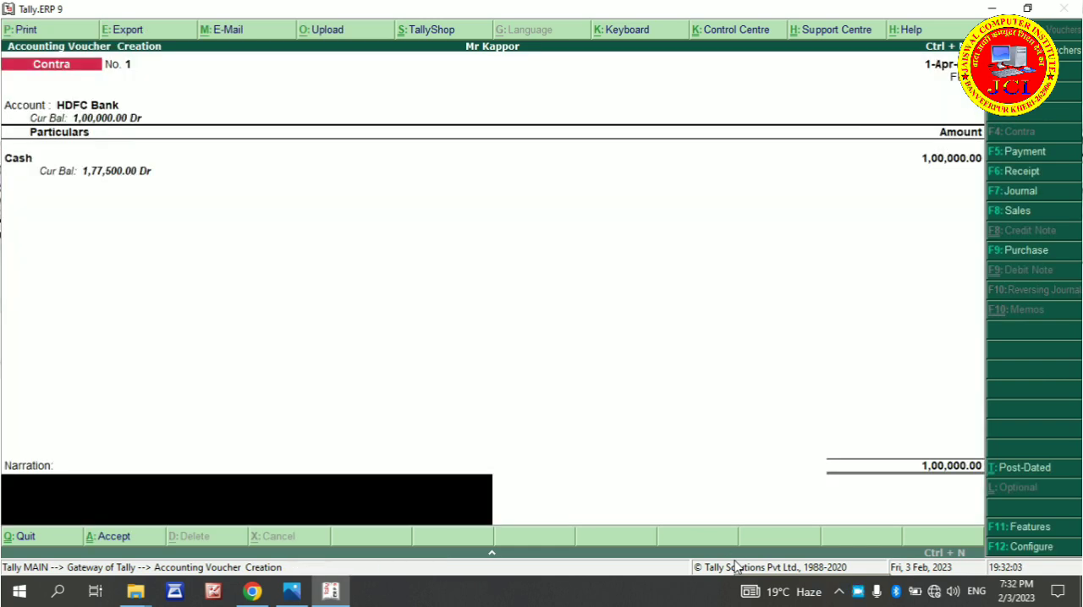
Save the contra voucher with a blank narration and quit voucher entry to the Gateway of Tally
key("Return")
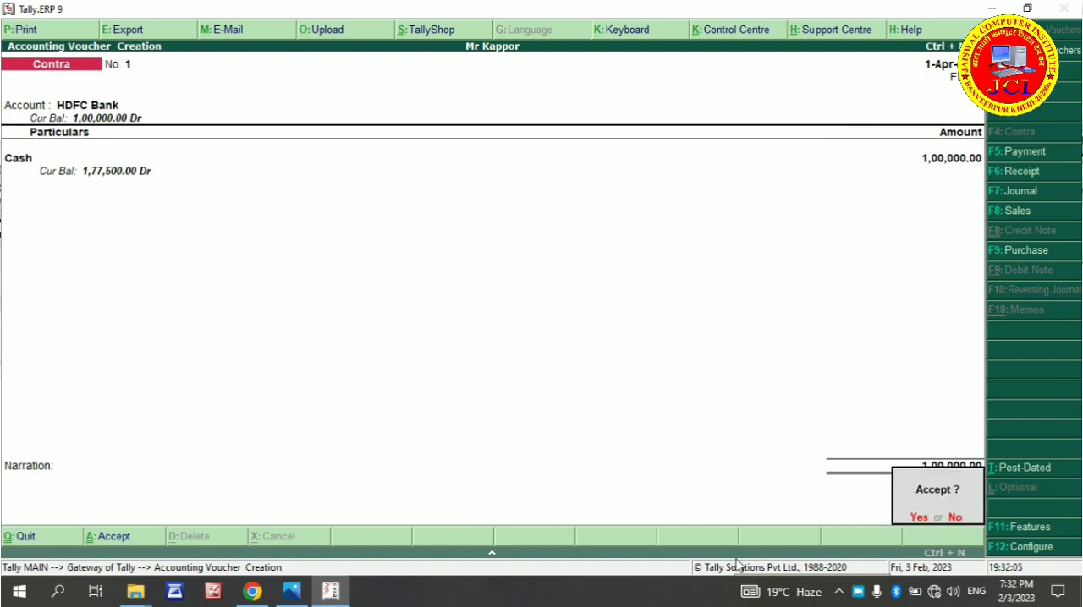
key("Return")
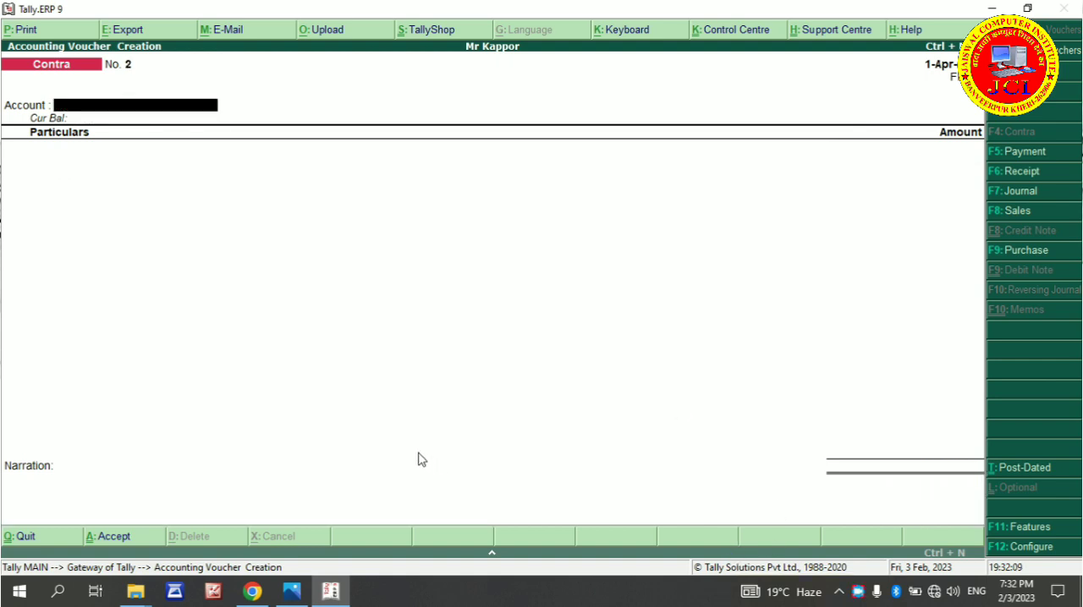
key("Escape")
key("Return")
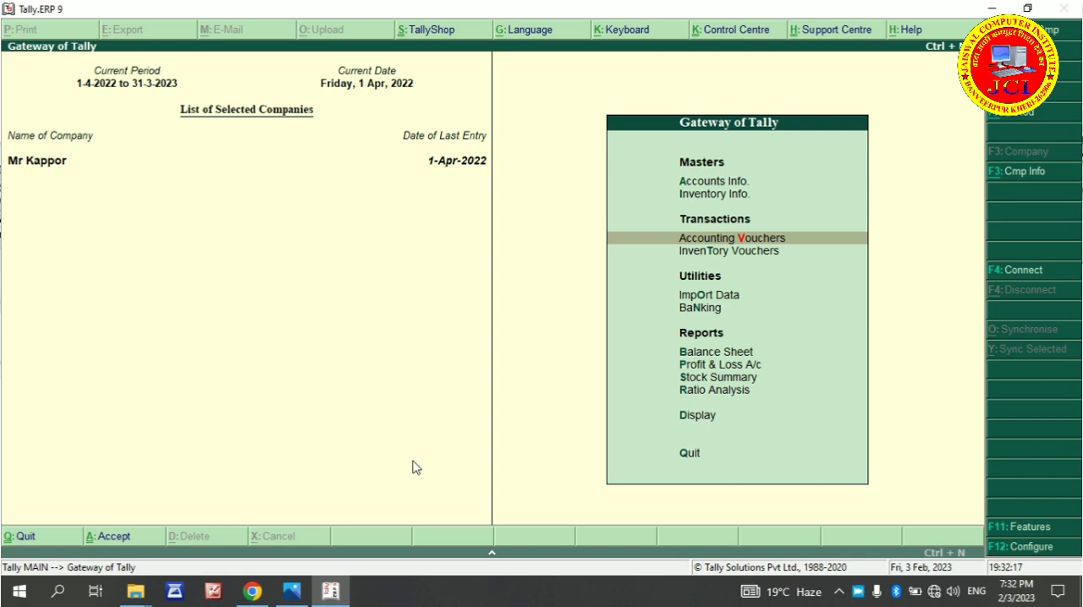
Switch to the exercise PDF in Chrome and read transaction 4 about the office rent security deposit and the start of transaction 5
left_click(251, 591)
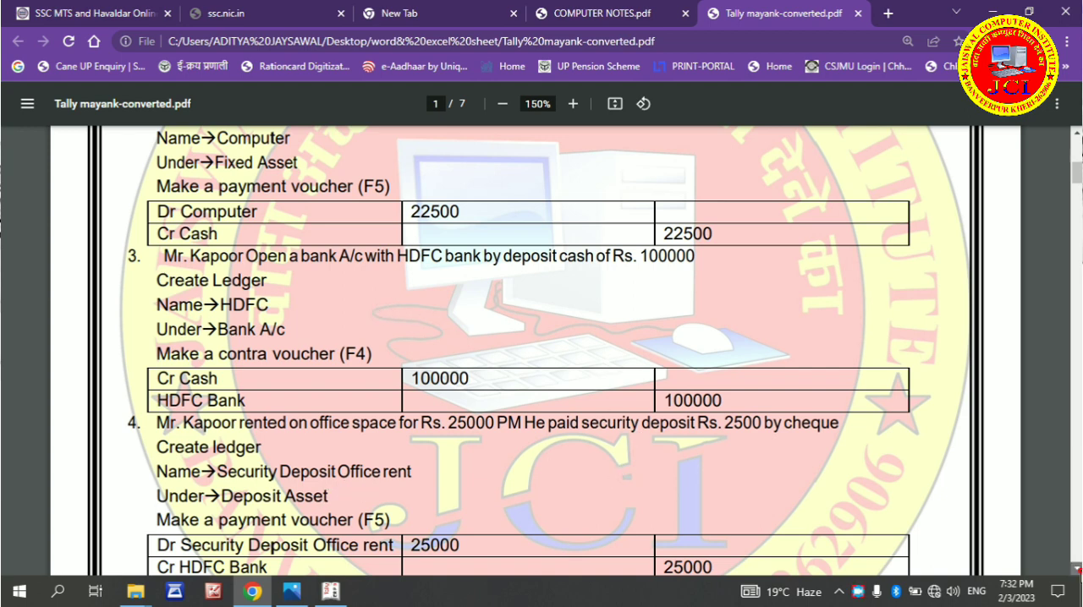
left_click(1077, 568)
left_click(1077, 568)
left_click(1076, 569)
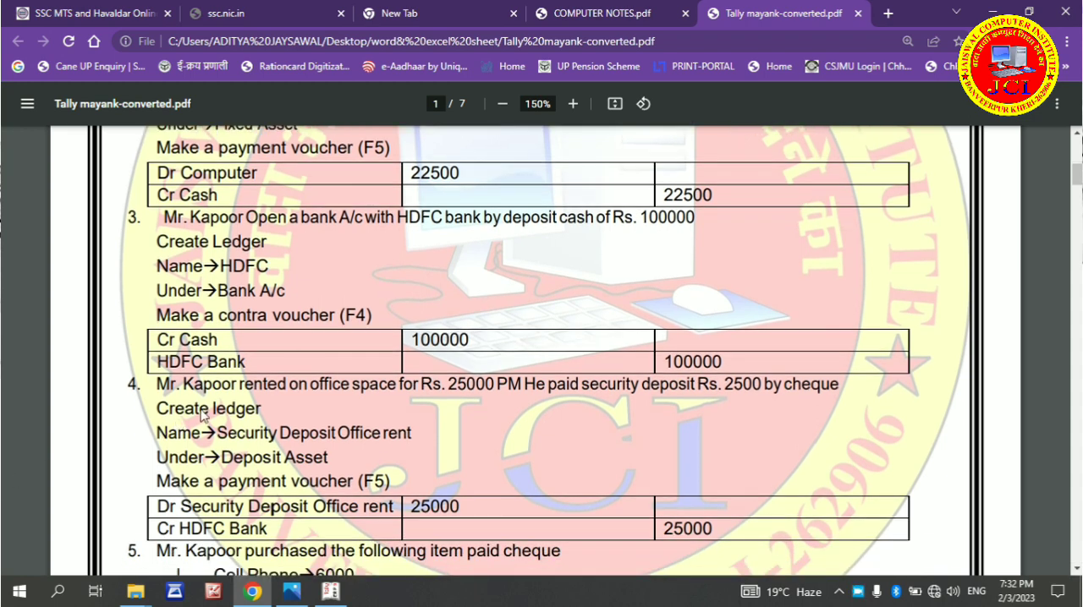
scroll(945, 545, "down", 1)
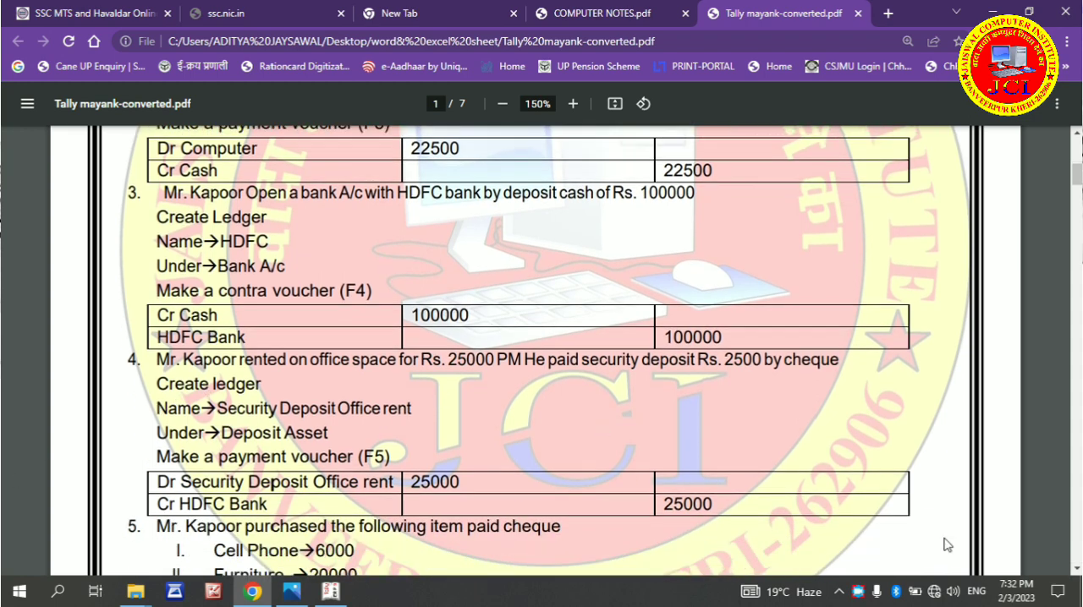
left_click(1077, 568)
left_click(1077, 569)
left_click(1077, 568)
left_click(1076, 568)
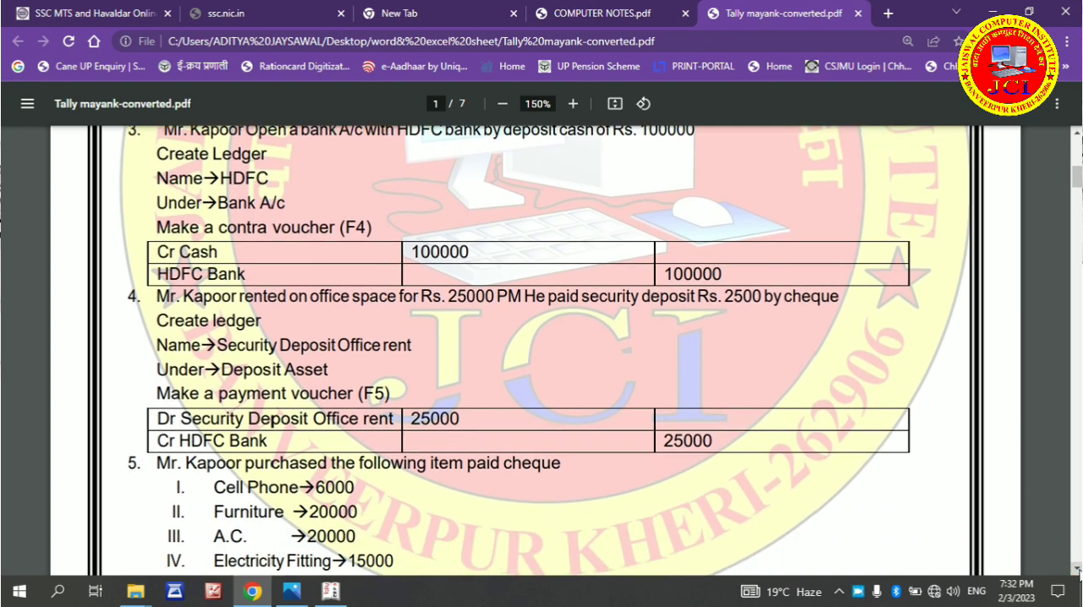
left_click(1076, 569)
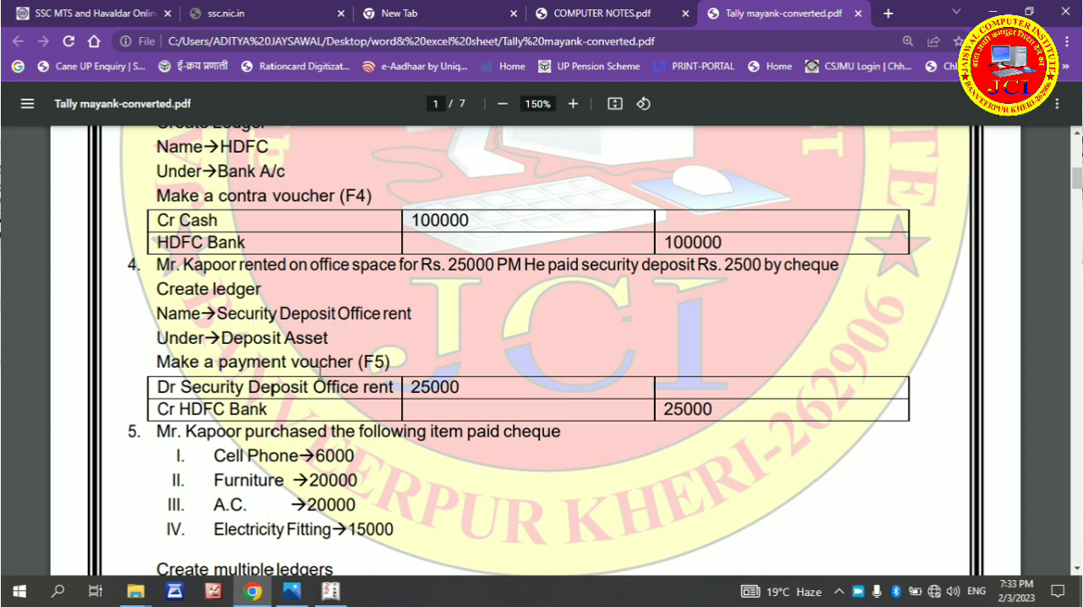
Return to Tally.ERP 9 and open the creation form for another single ledger
left_click(328, 593)
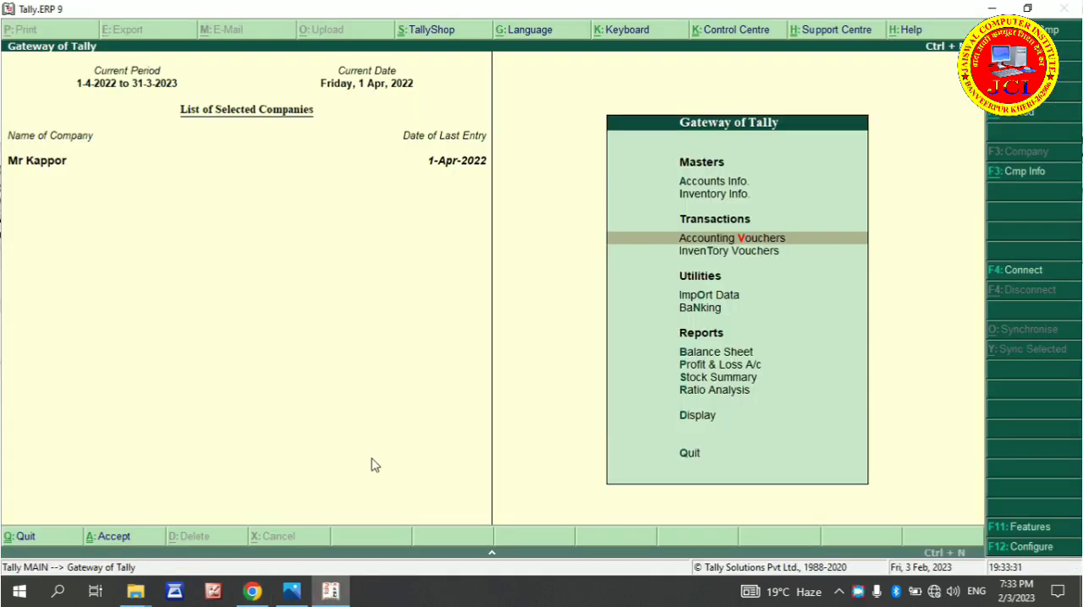
key("a")
key("l")
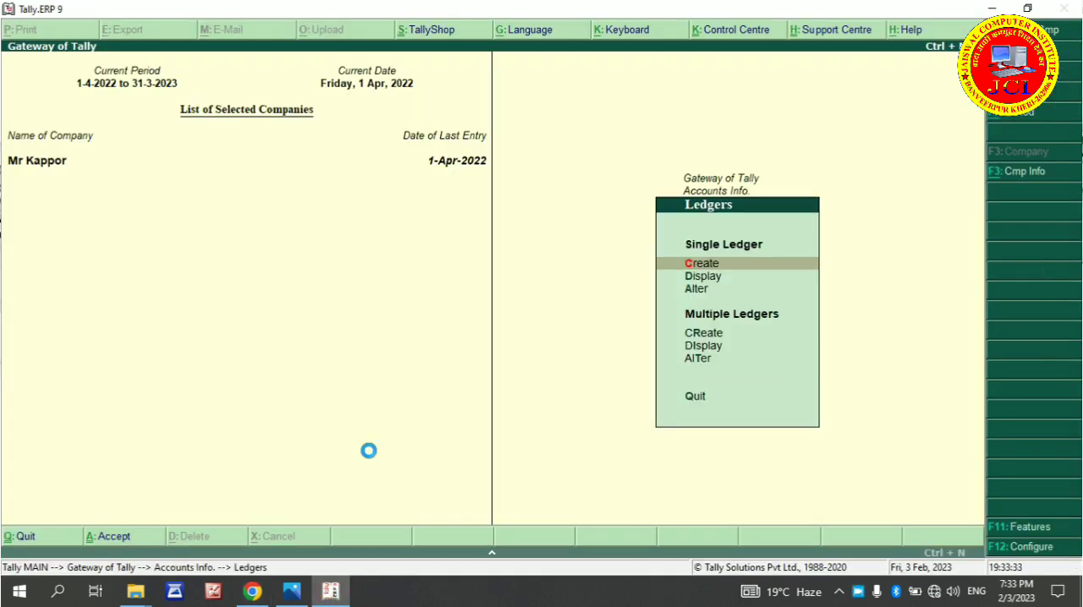
key("c")
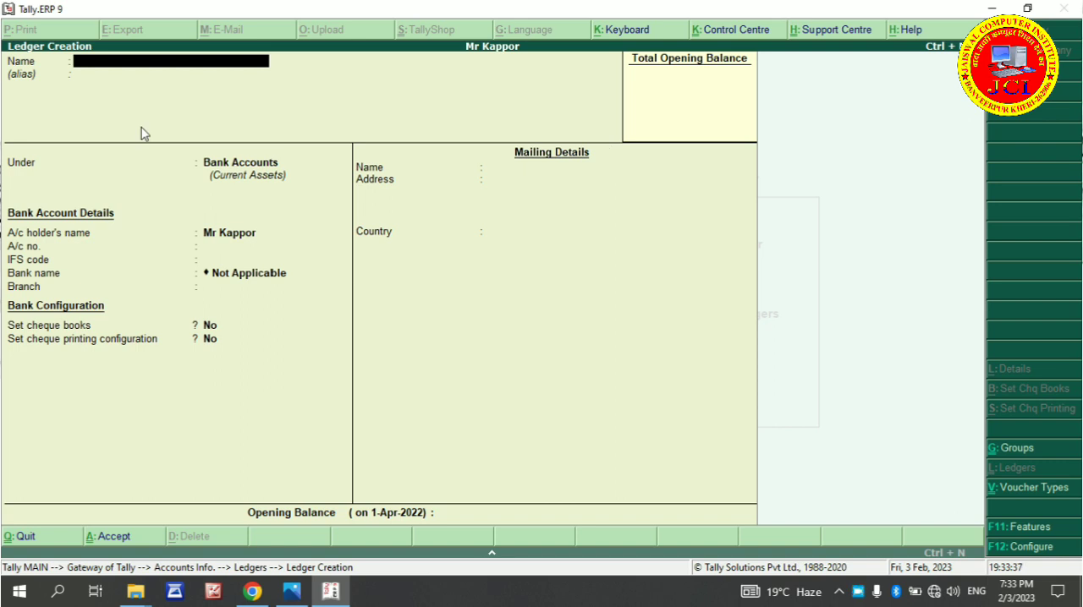
Name the new ledger "Securtiy Depostt Office Rant" and leave its alias blank
type("Securtiy Deposti")
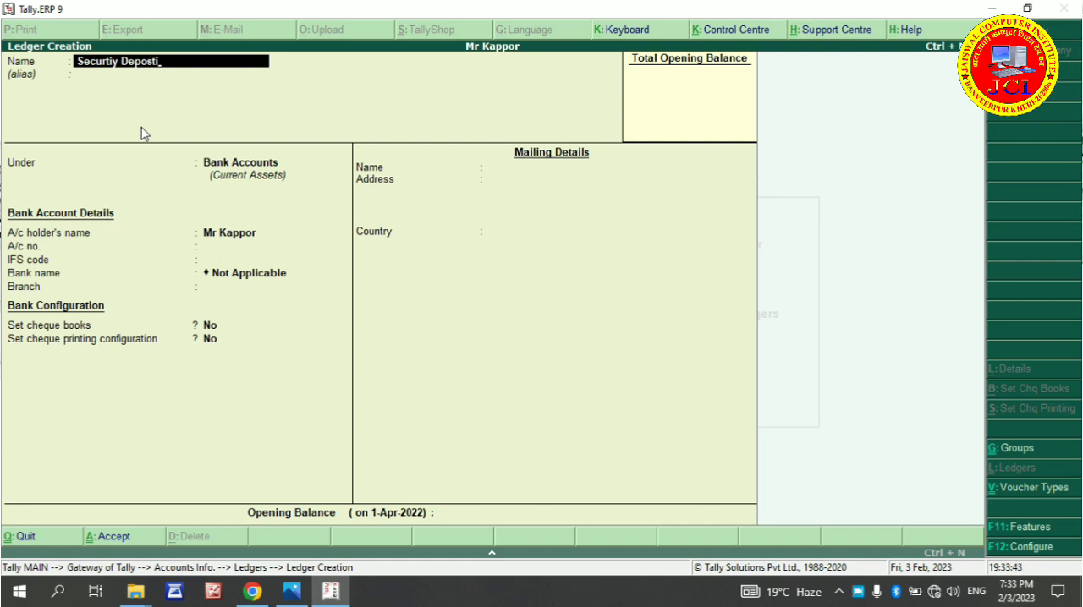
key("BackSpace")
type("t Office Rant")
key("Return")
key("Return")
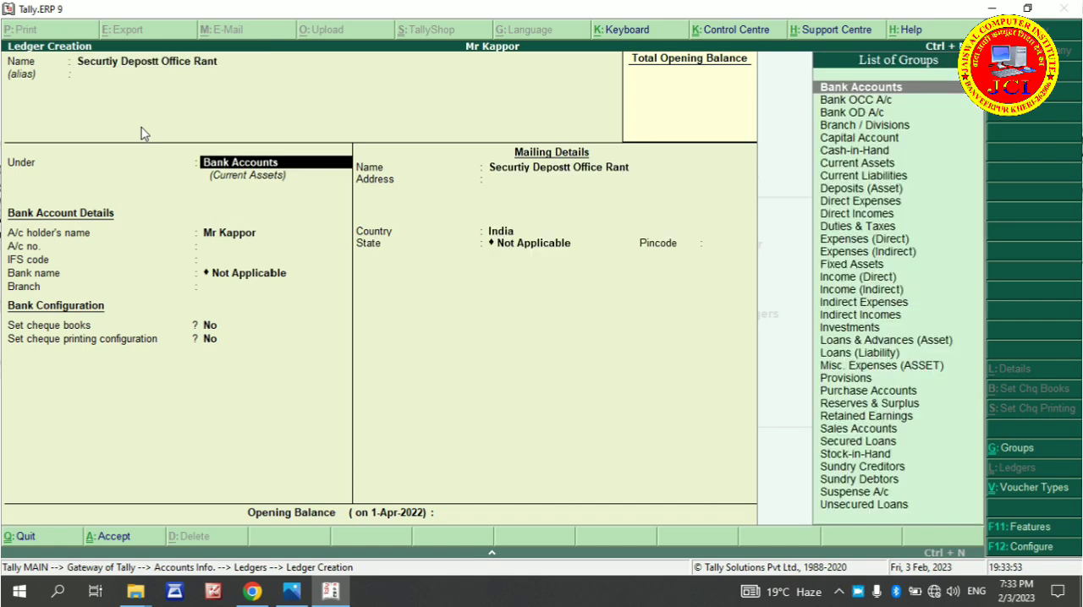
Place the security deposit ledger under the Deposits (Asset) group
type("D")
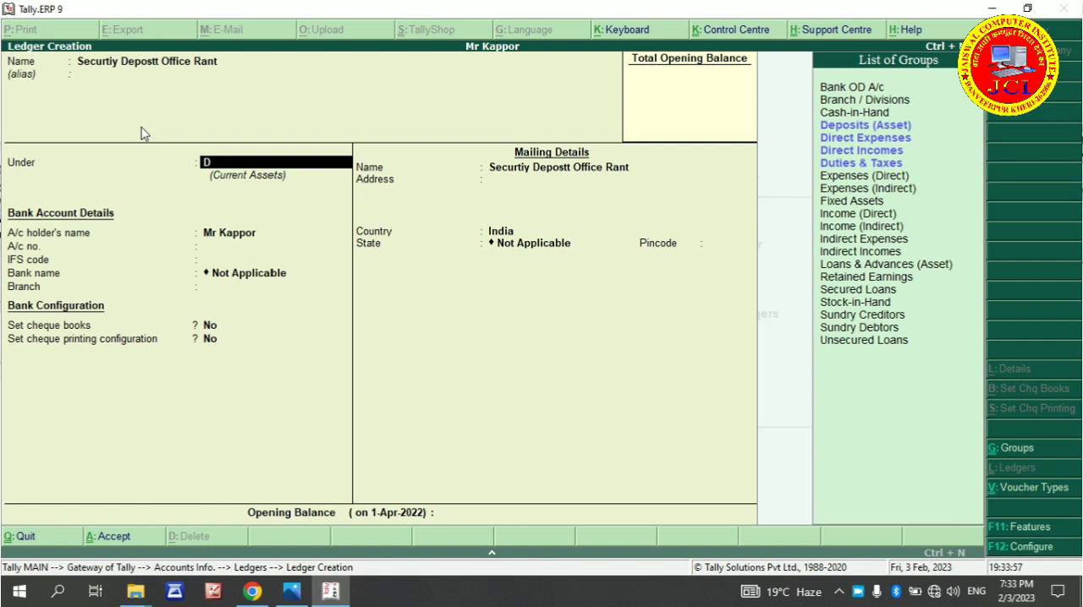
key("Up")
key("Up")
key("Up")
key("Up")
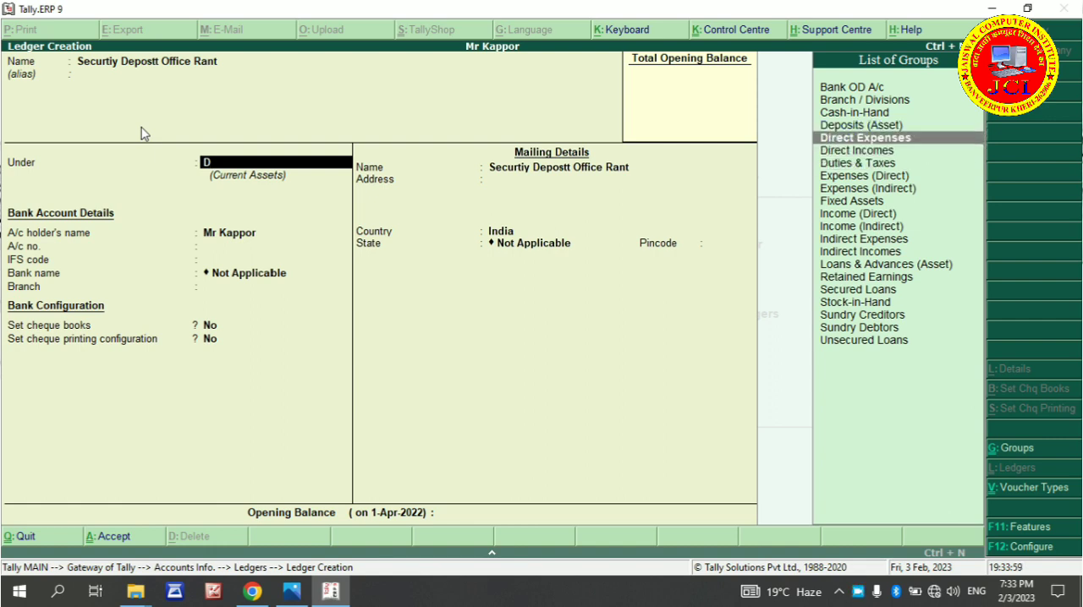
key("Return")
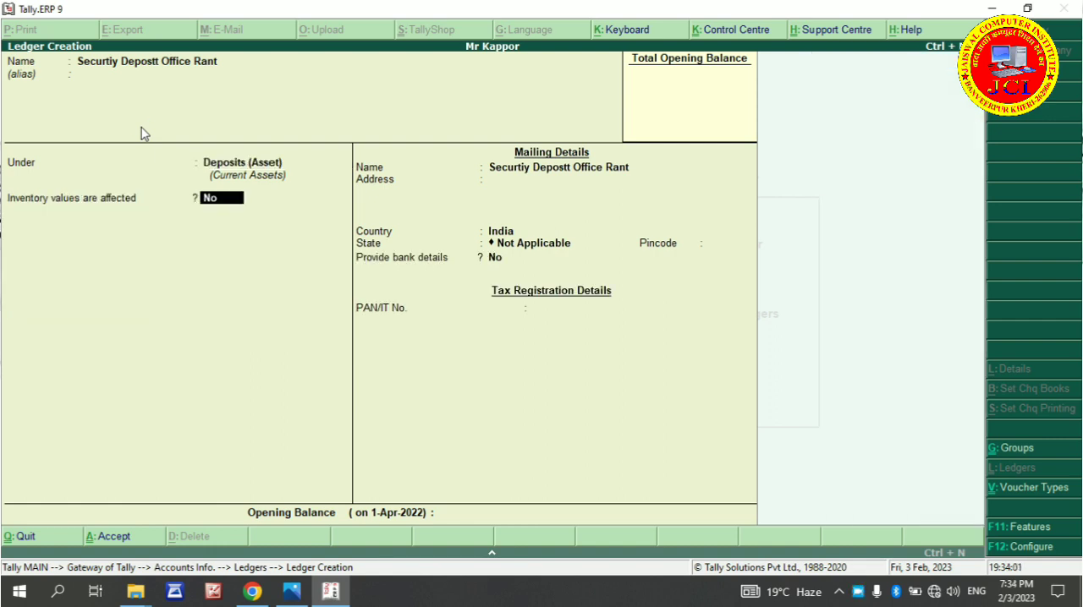
Save the ledger with inventory values not affected and default mailing details, and return to the Gateway of Tally
key("Return")
key("Return")
key("Return")
key("Return")
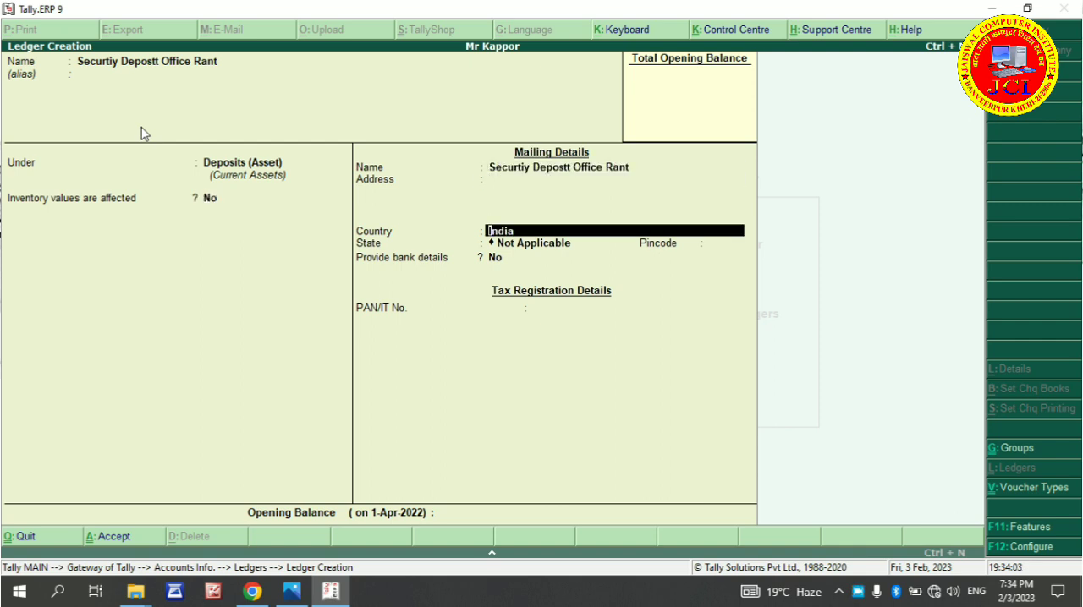
key("Return")
key("Return")
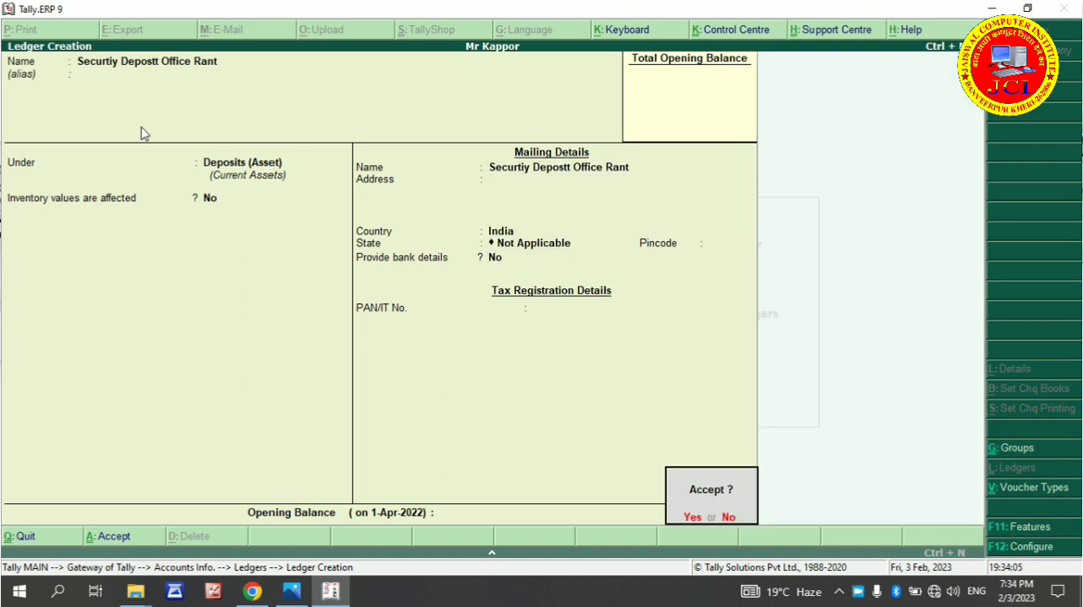
key("Return")
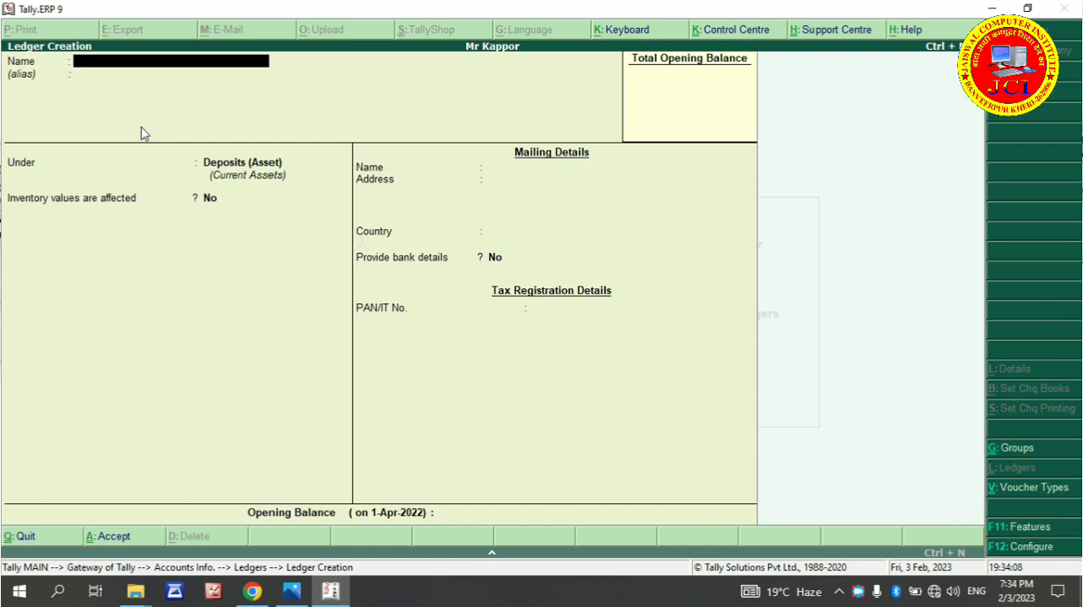
key("Escape")
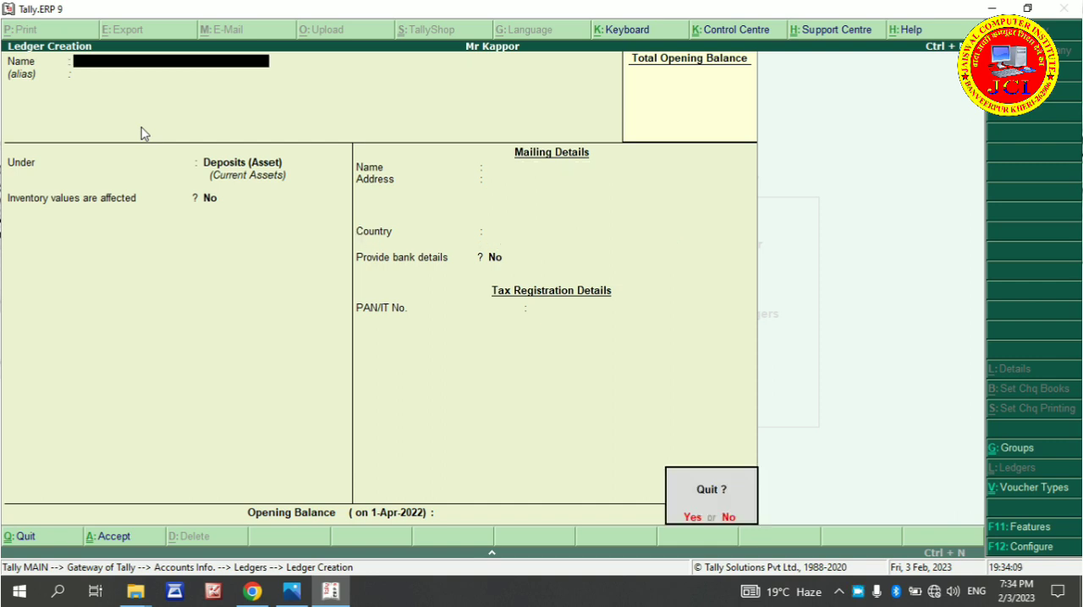
key("y")
key("Escape")
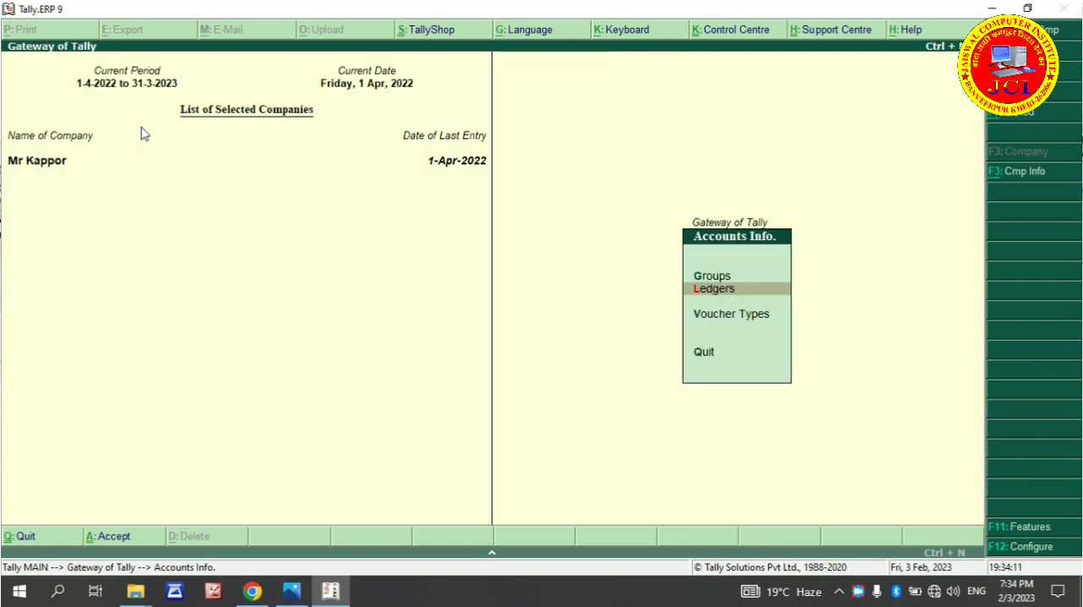
key("Escape")
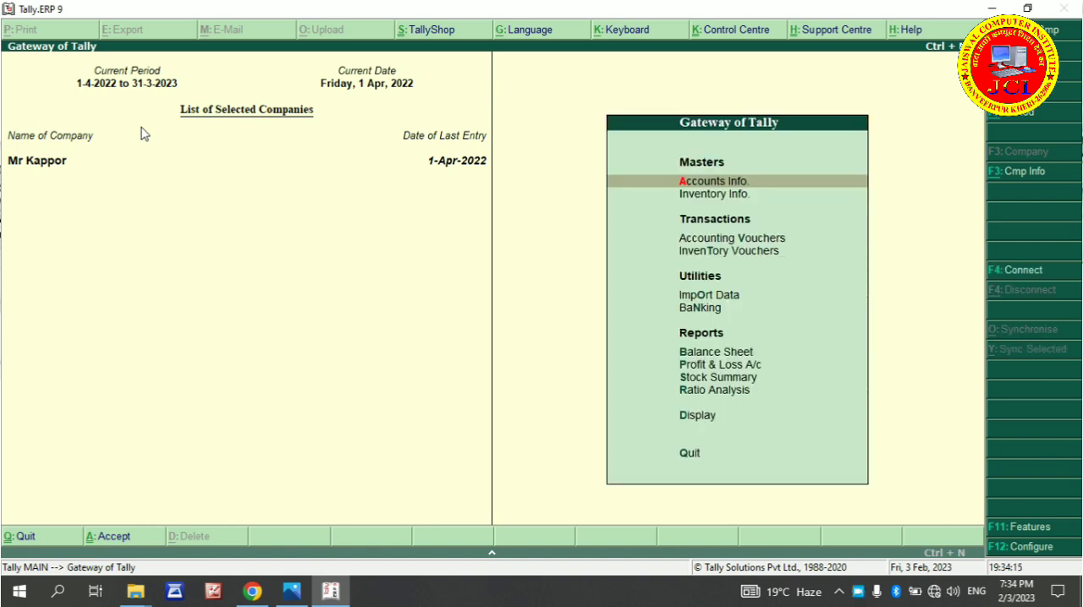
key("v")
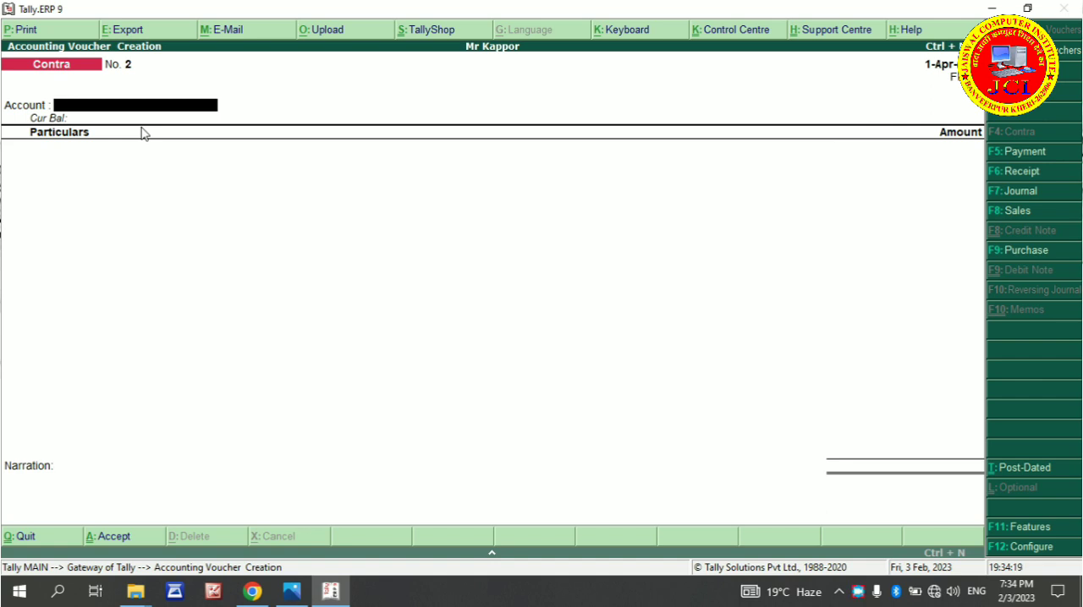
type("h")
key("Return")
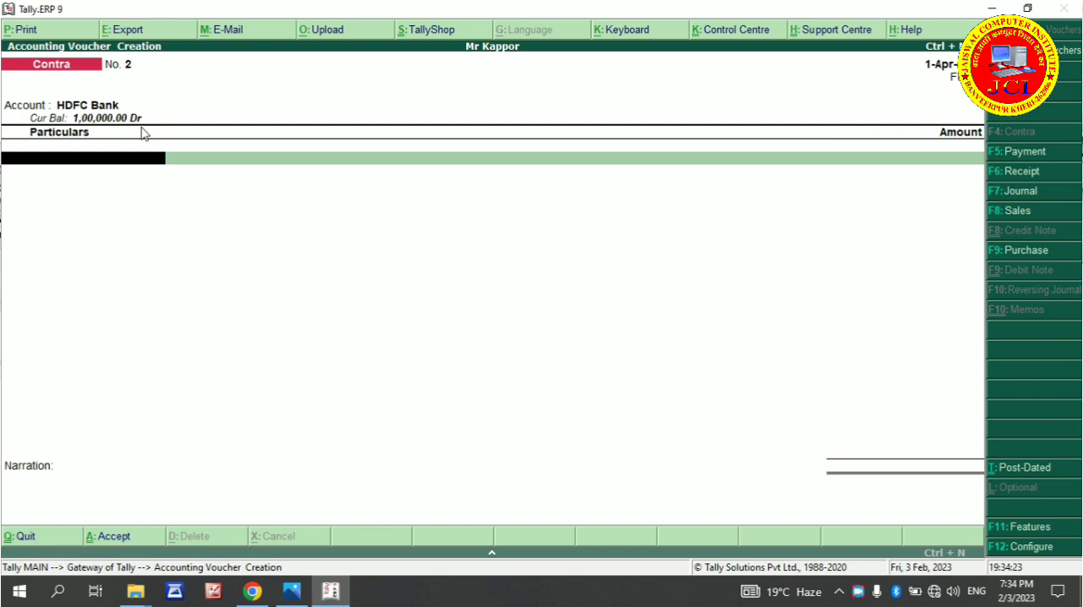
type("s")
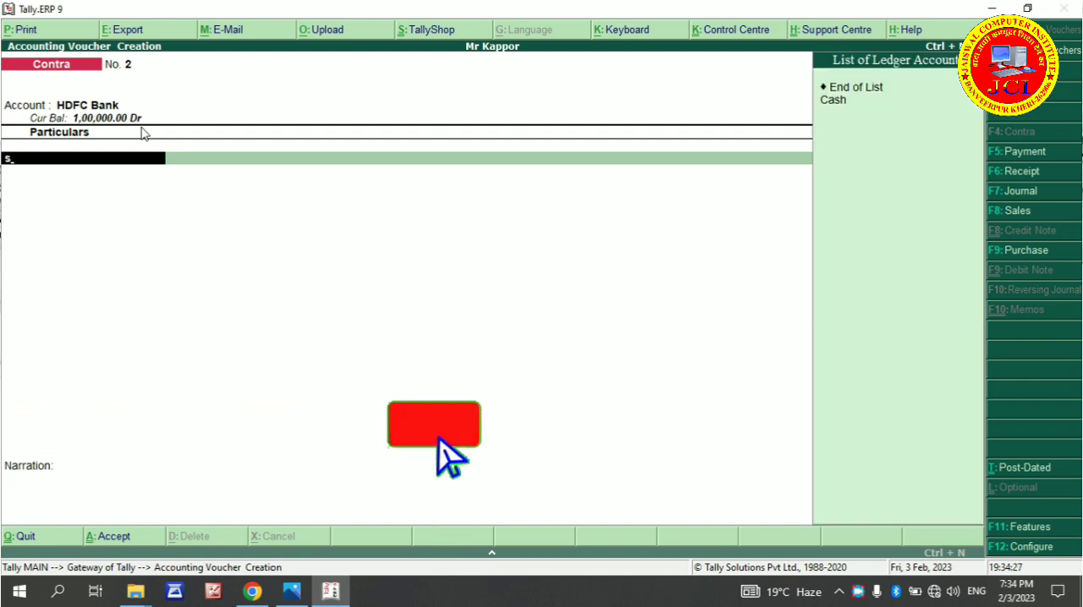
key("Return")
key("BackSpace")
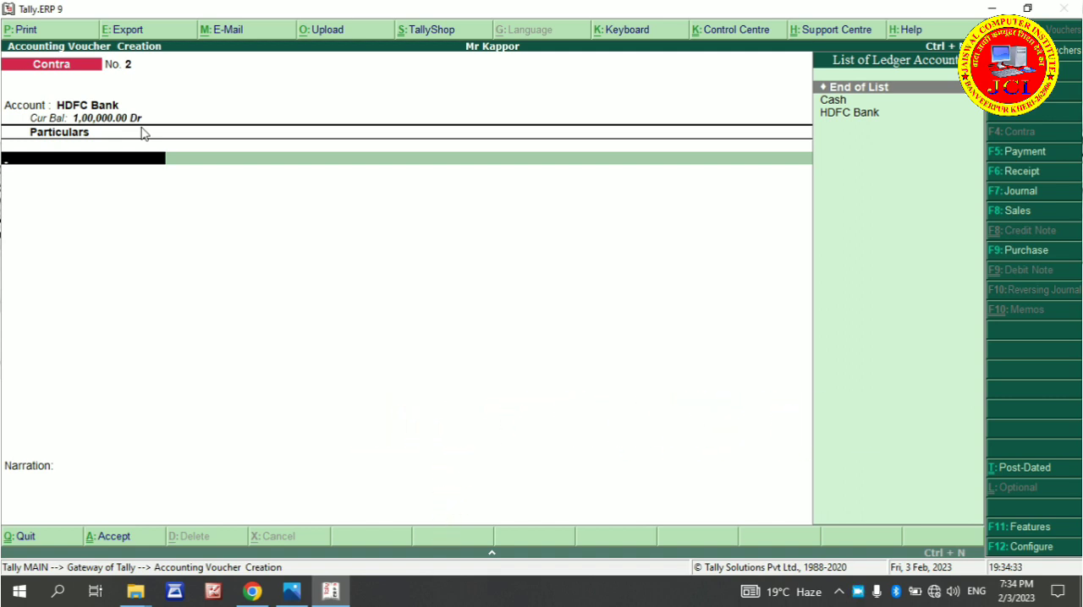
key("Escape")
key("Return")
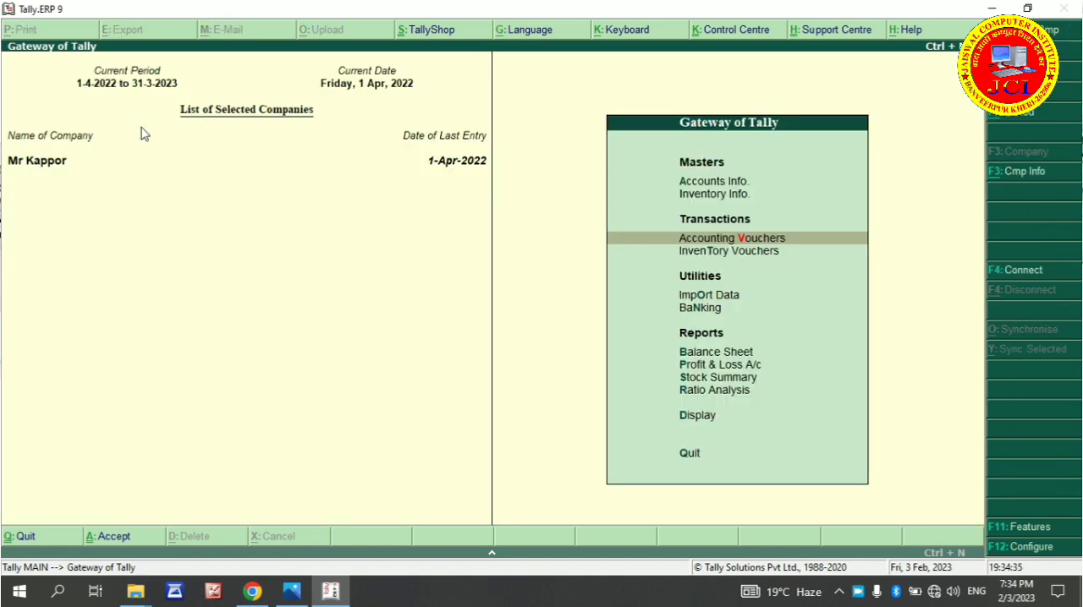
Display the existing ledger "Securtiy Depostt Office Rant" to check its group and details
key("a")
key("l")
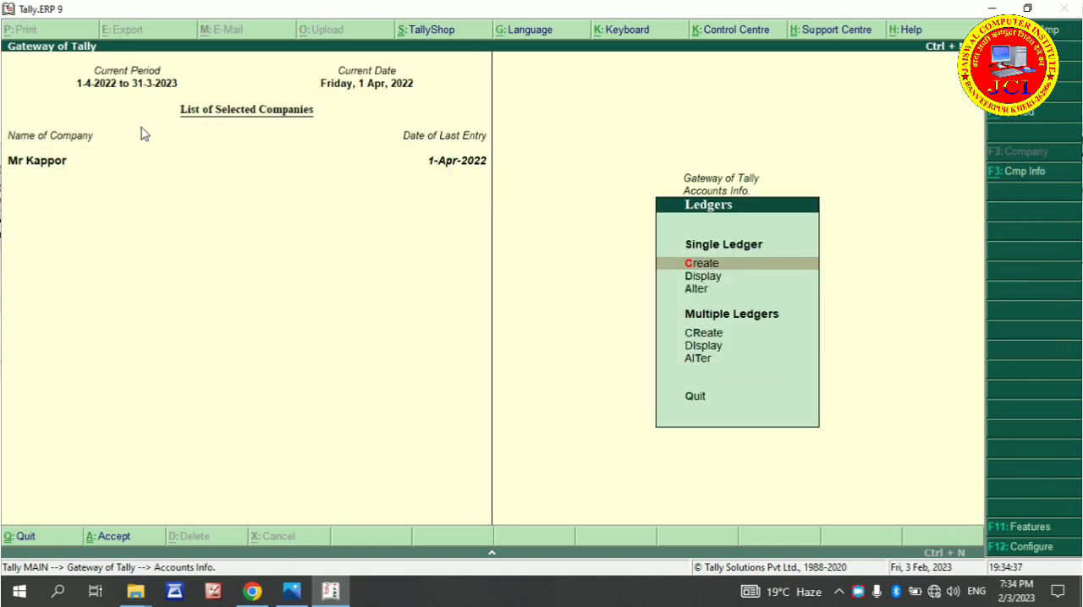
key("Down")
left_click(142, 128)
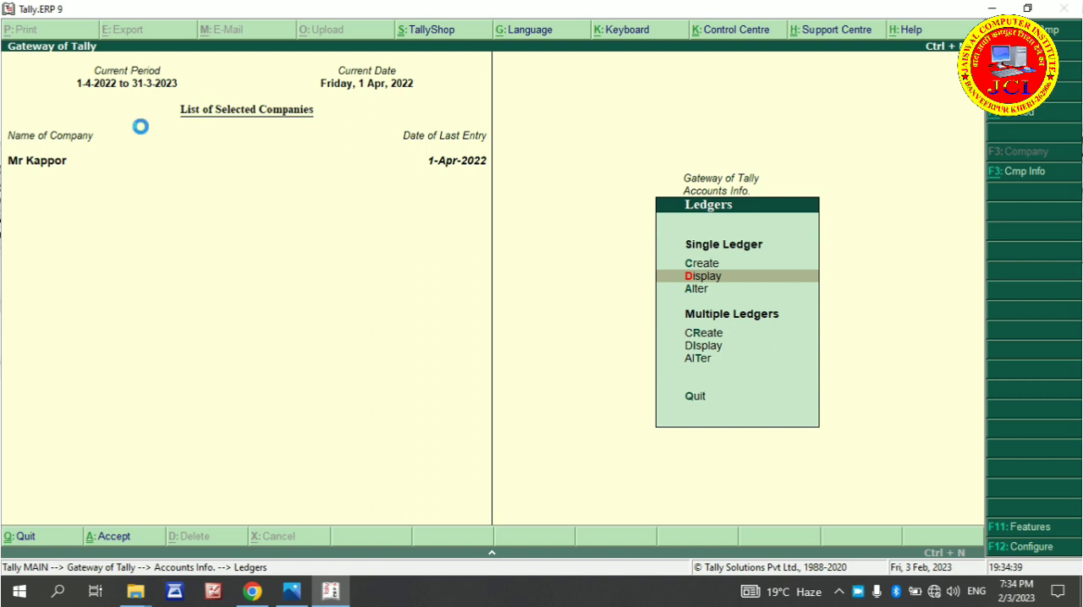
key("Return")
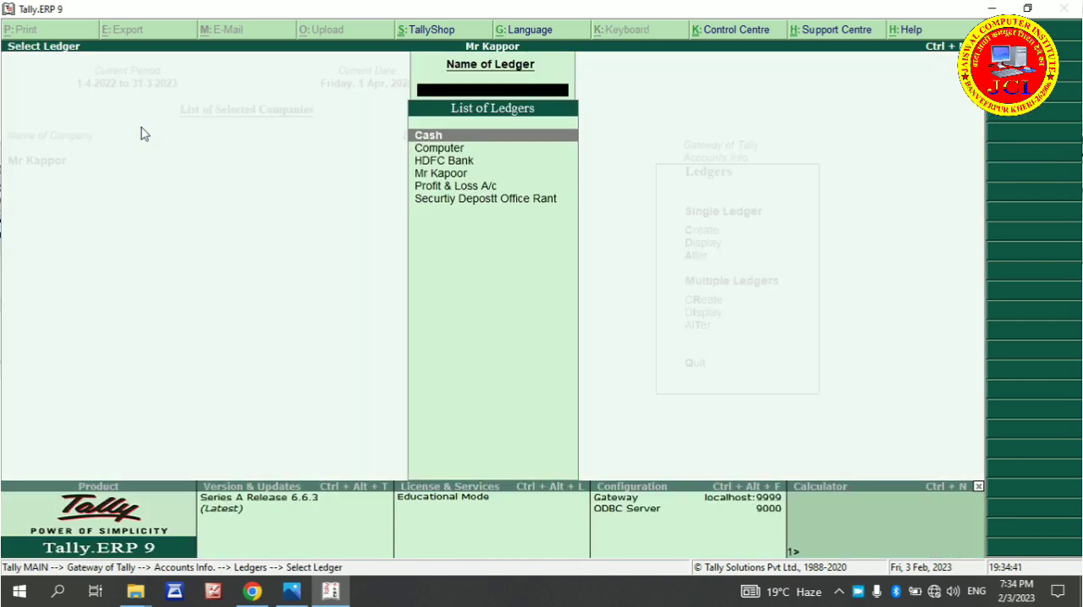
key("Down")
key("Down")
key("Down")
key("Down")
key("Down")
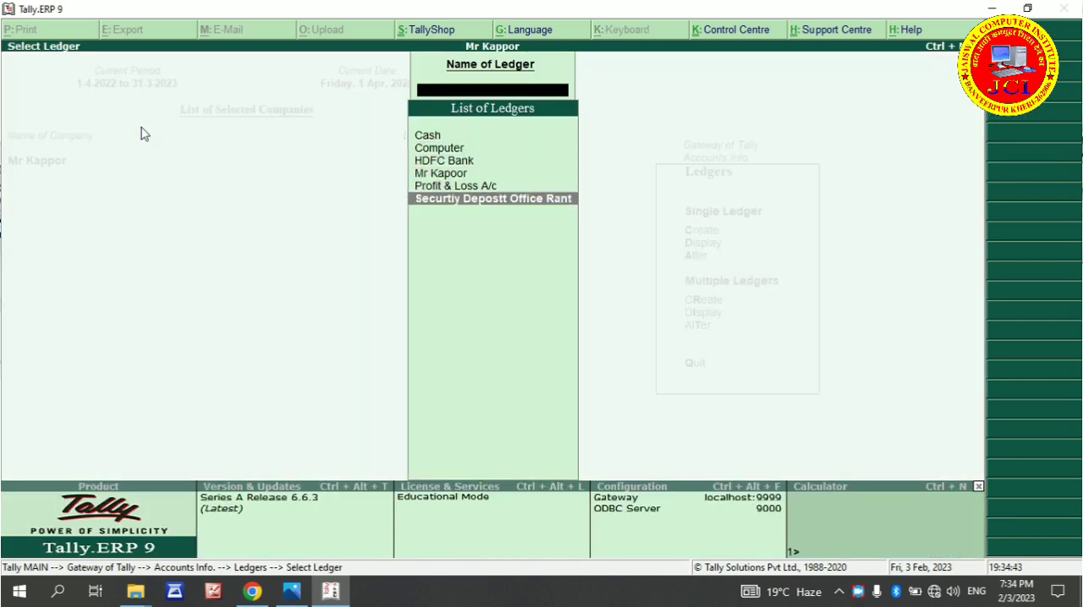
key("Return")
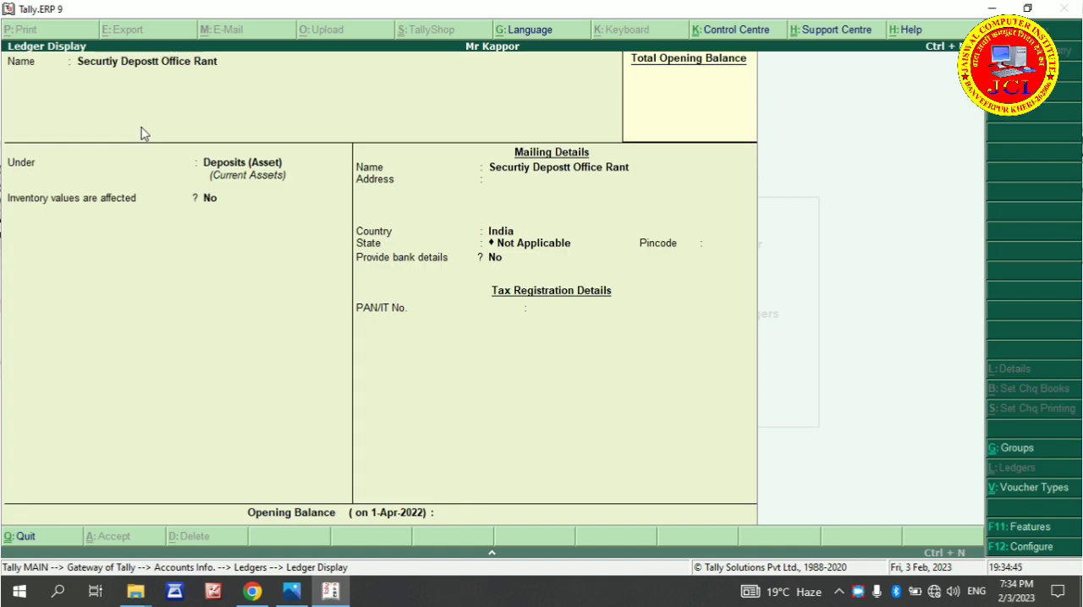
Close the ledger display and go back to the Gateway of Tally
left_click(141, 127)
key("Escape")
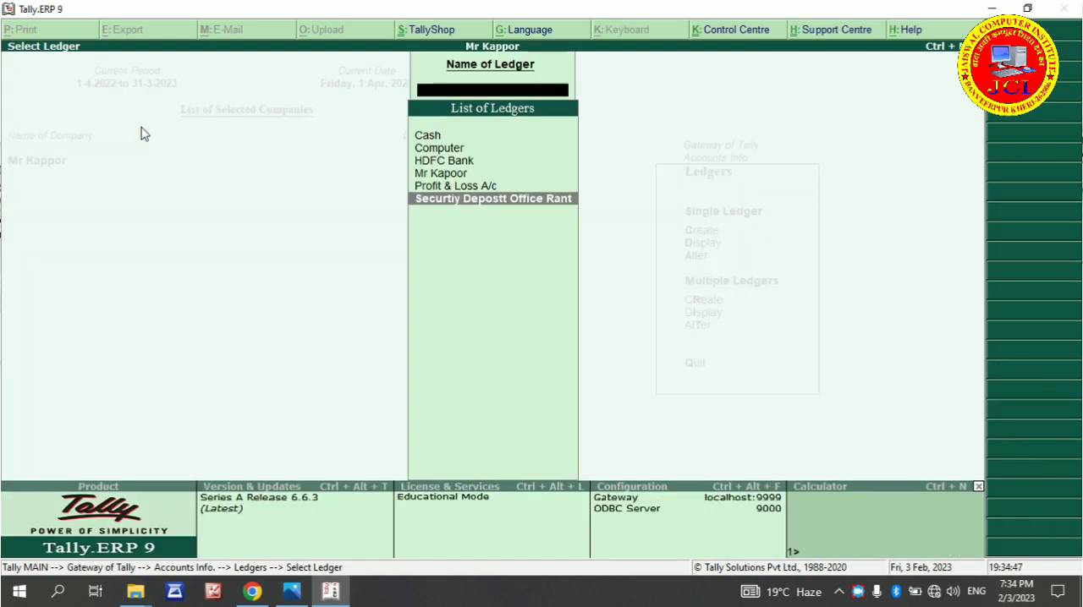
key("Escape")
key("Escape")
key("Escape")
key("Escape")
key("Escape")
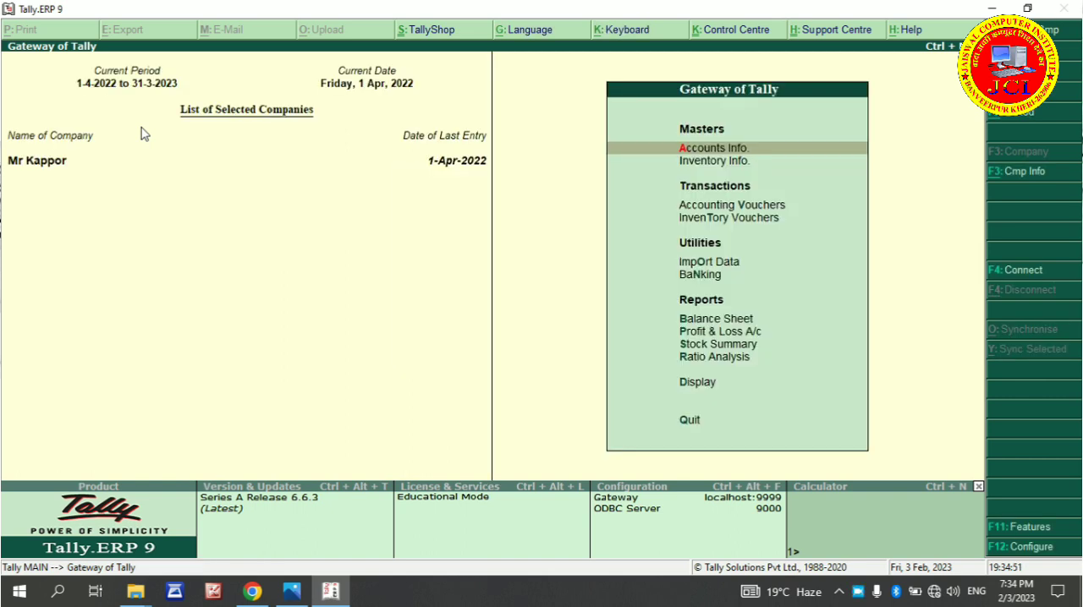
Start a payment voucher from HDFC Bank and enter 25000 against the Securtiy Depostt Office Rant ledger
left_click(141, 129)
key("v")
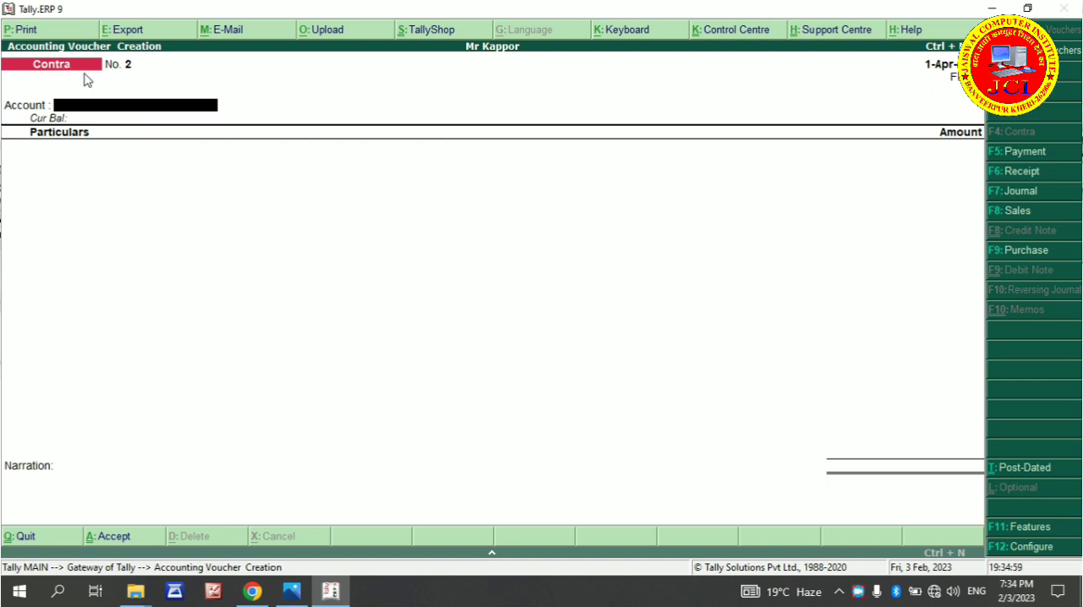
key("F5")
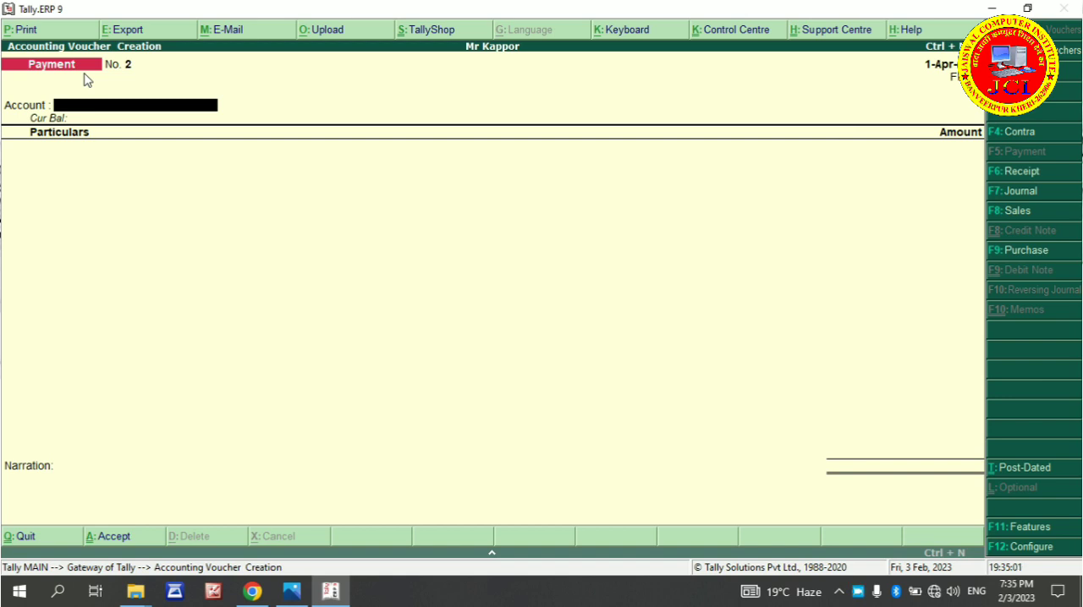
type("H")
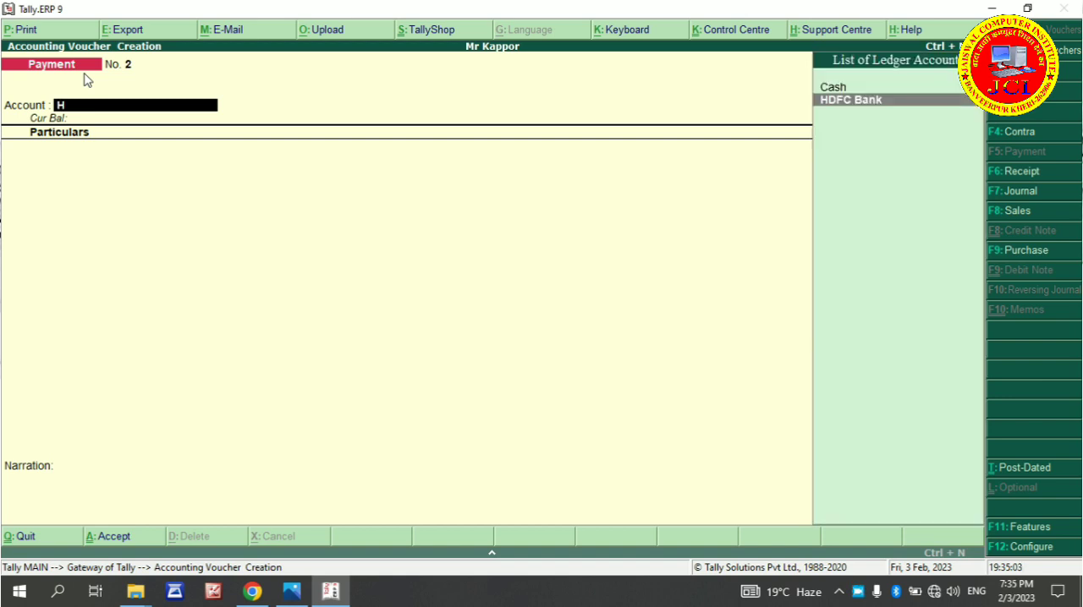
key("Return")
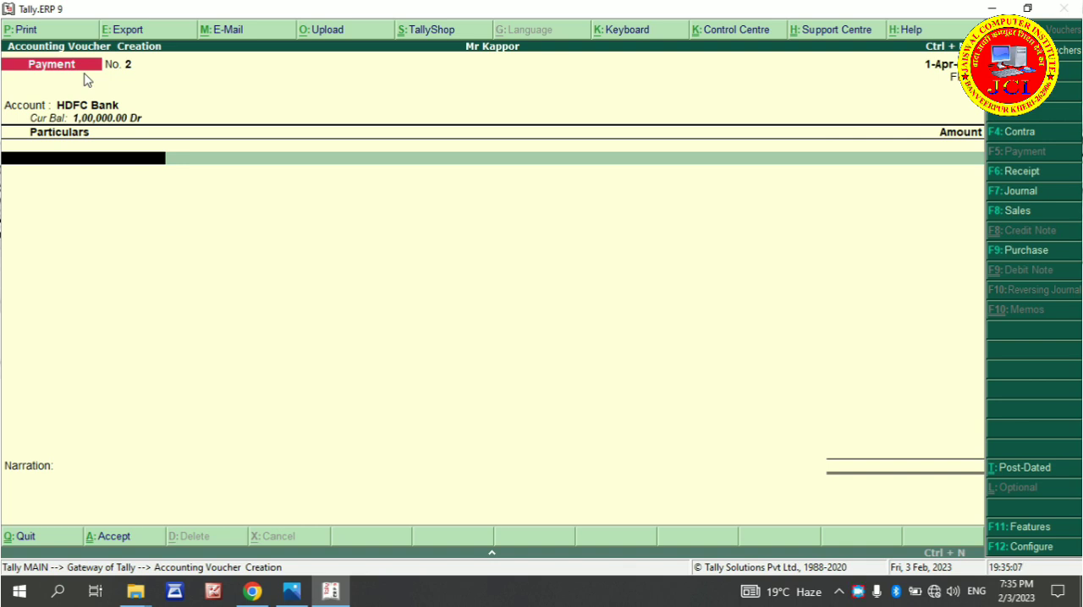
type("S")
key("Return")
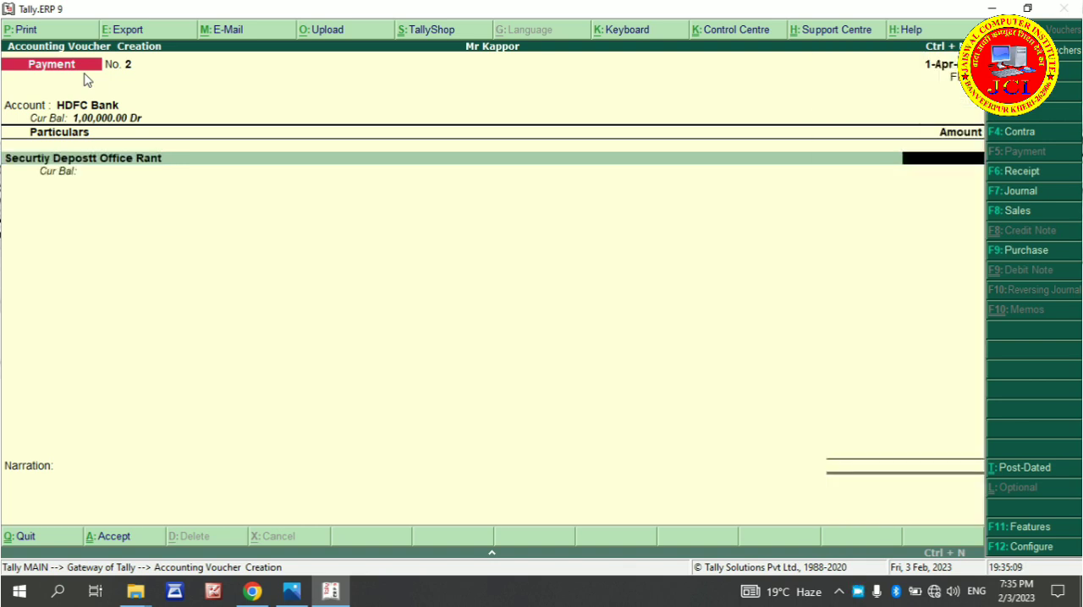
type("25000")
key("Return")
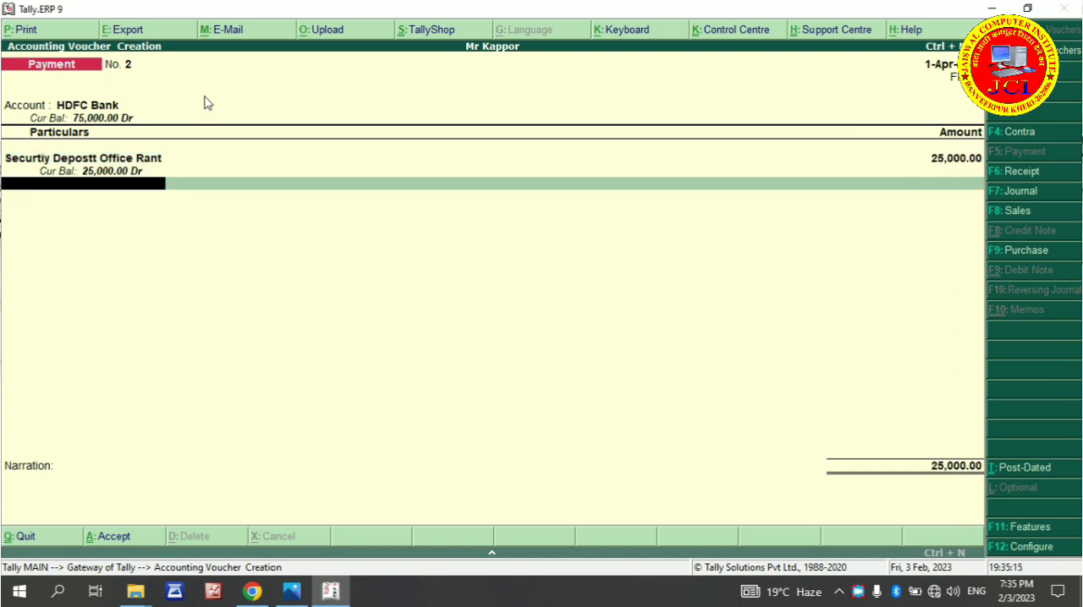
Allocate the HDFC Bank payment as a cheque with range Not Applicable, no instrument number and the 1-Apr-2022 date, leaving the narration blank
key("Return")
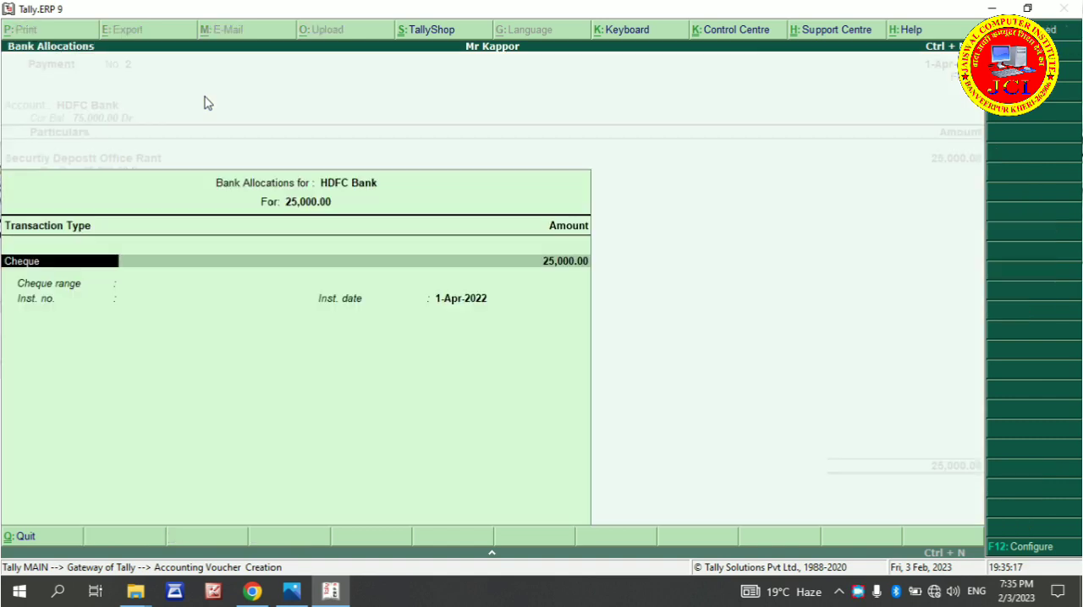
key("Return")
key("Return")
key("Return")
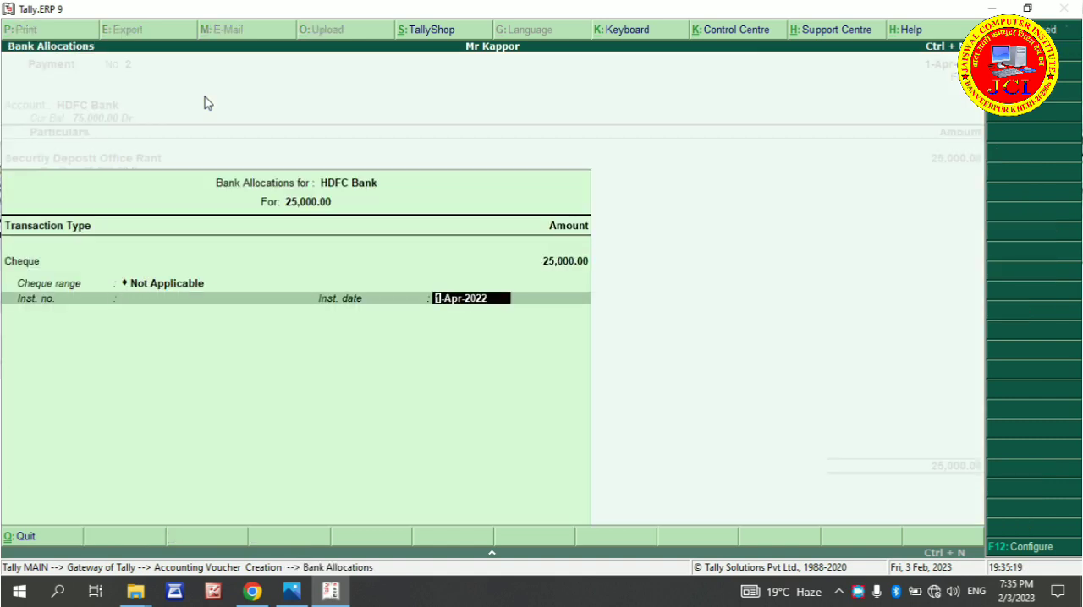
key("Return")
key("Return")
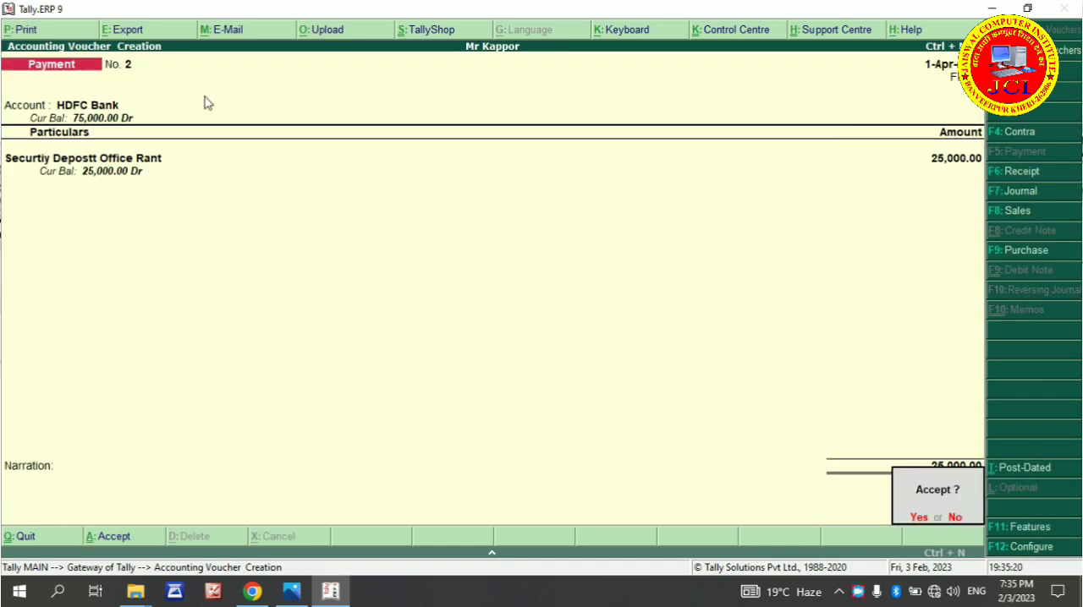
Save the payment voucher and quit voucher entry to the Gateway of Tally
key("Return")
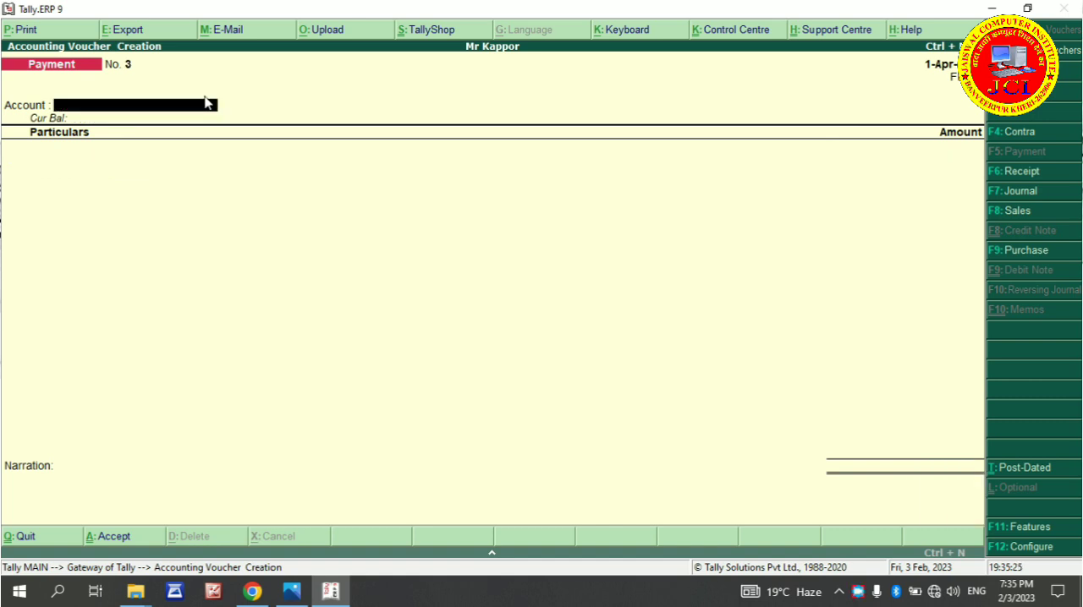
key("Escape")
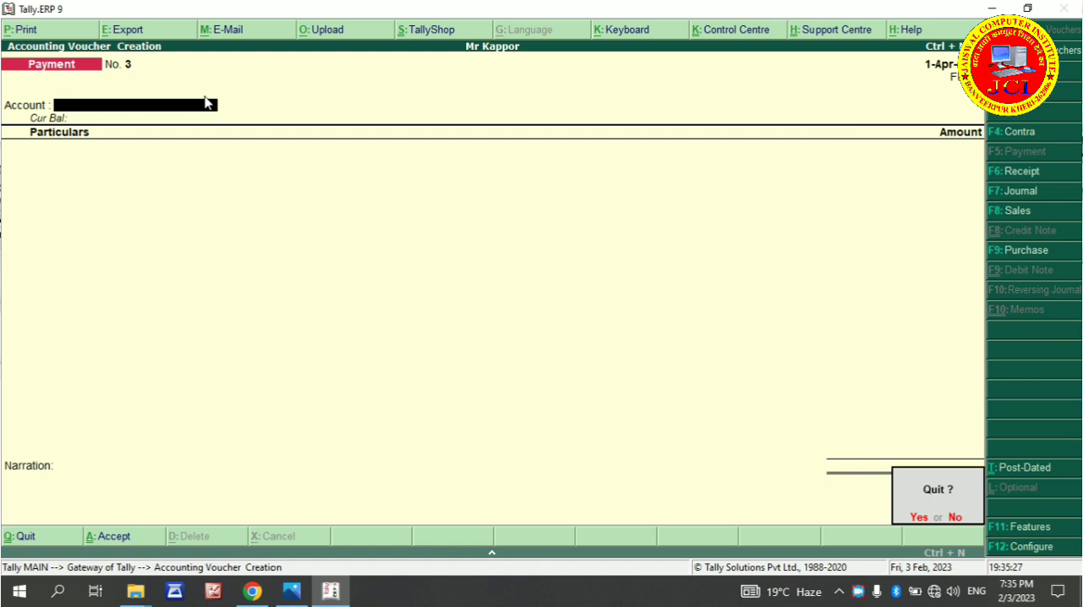
key("Return")
key("Escape")
key("Escape")
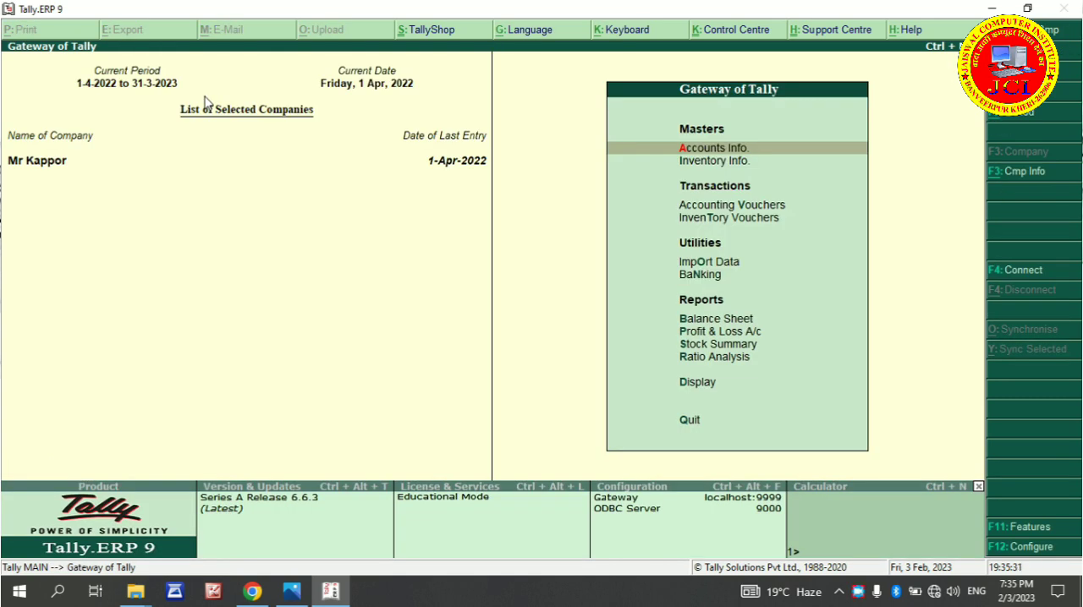
Switch to the Tally mayank-converted.pdf exercise in Chrome and find transaction 5, the items purchased by cheque, with its list of ledgers to create
left_click(253, 591)
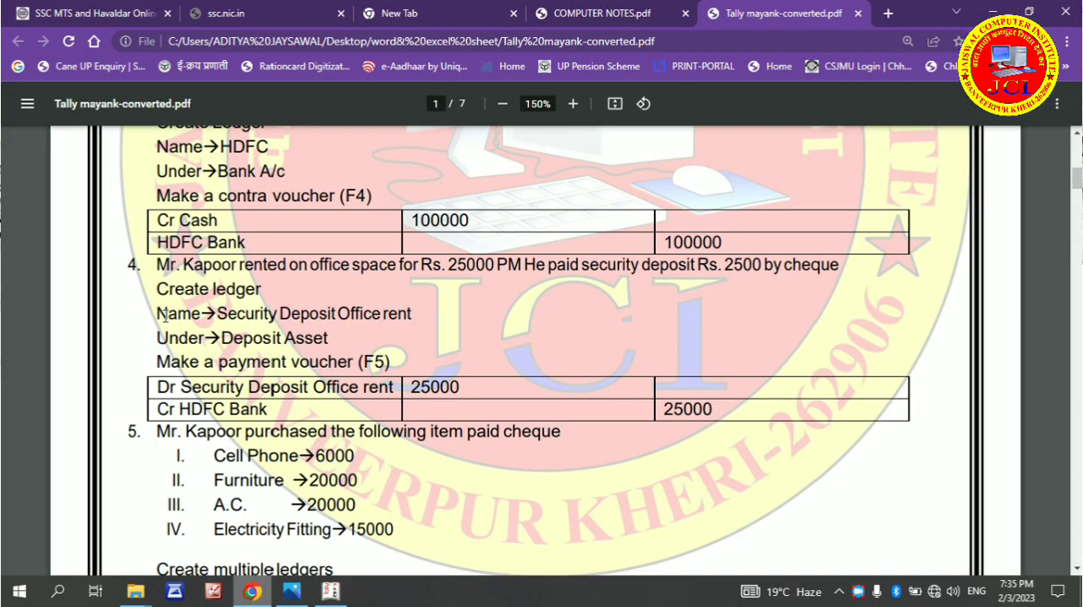
left_click(1076, 567)
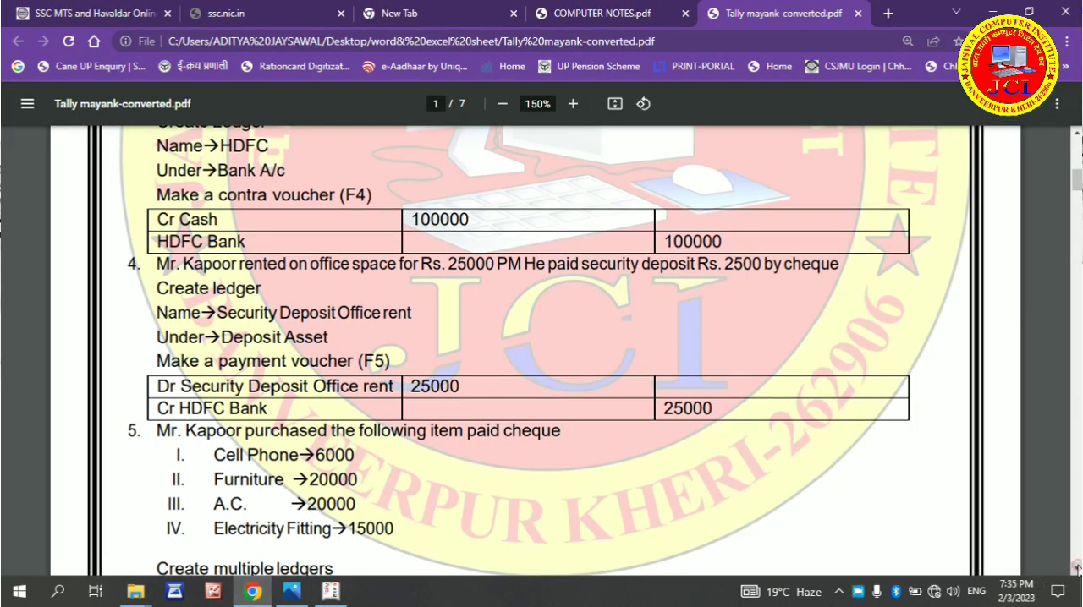
left_click(1076, 568)
left_click(1077, 570)
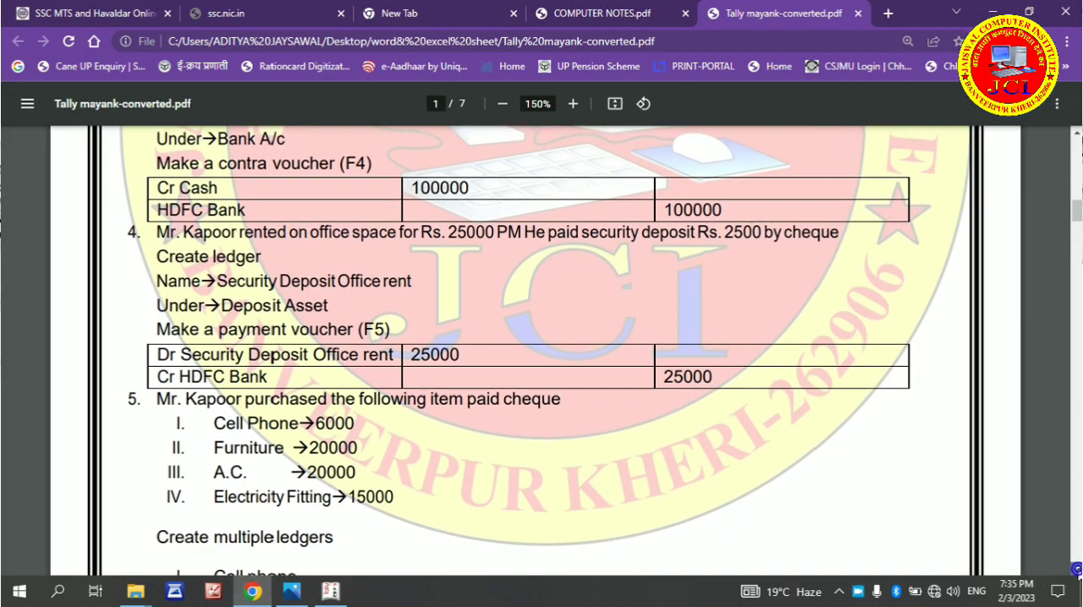
left_click(1075, 571)
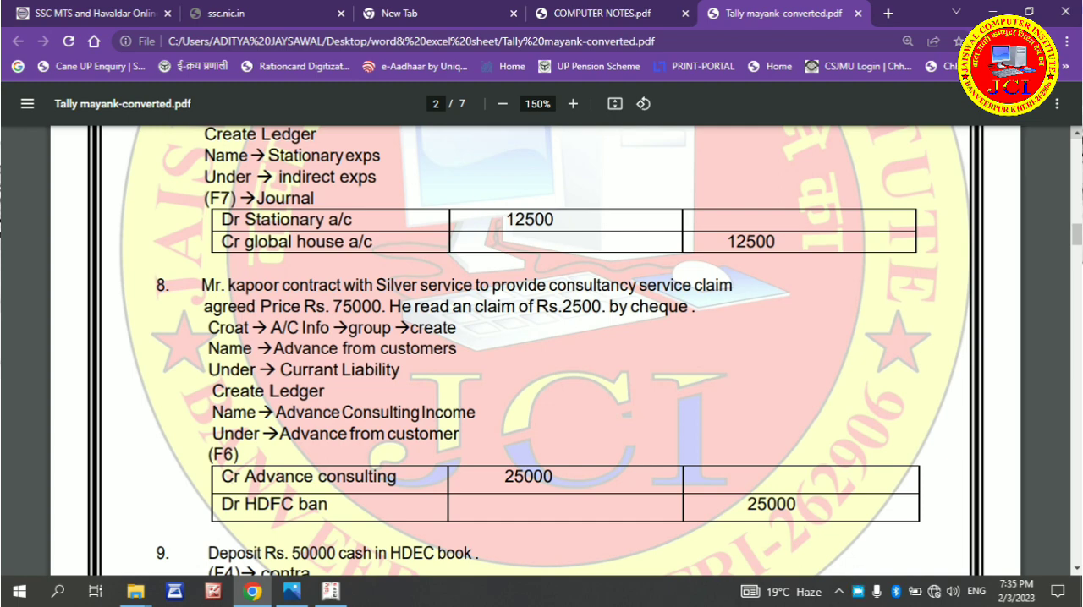
left_click(1077, 132)
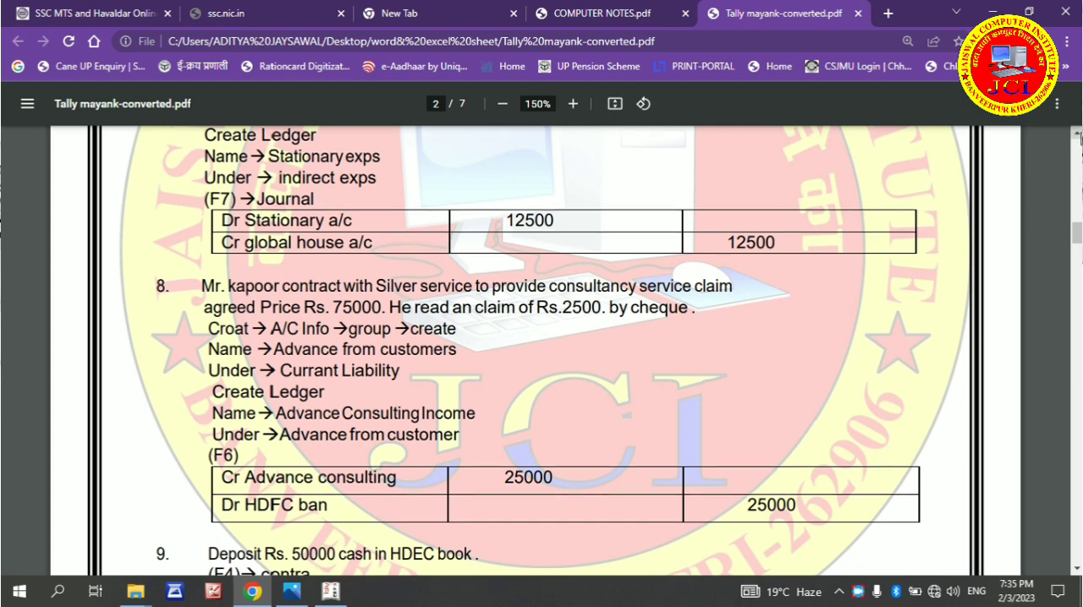
left_click(1078, 135)
left_click(1078, 135)
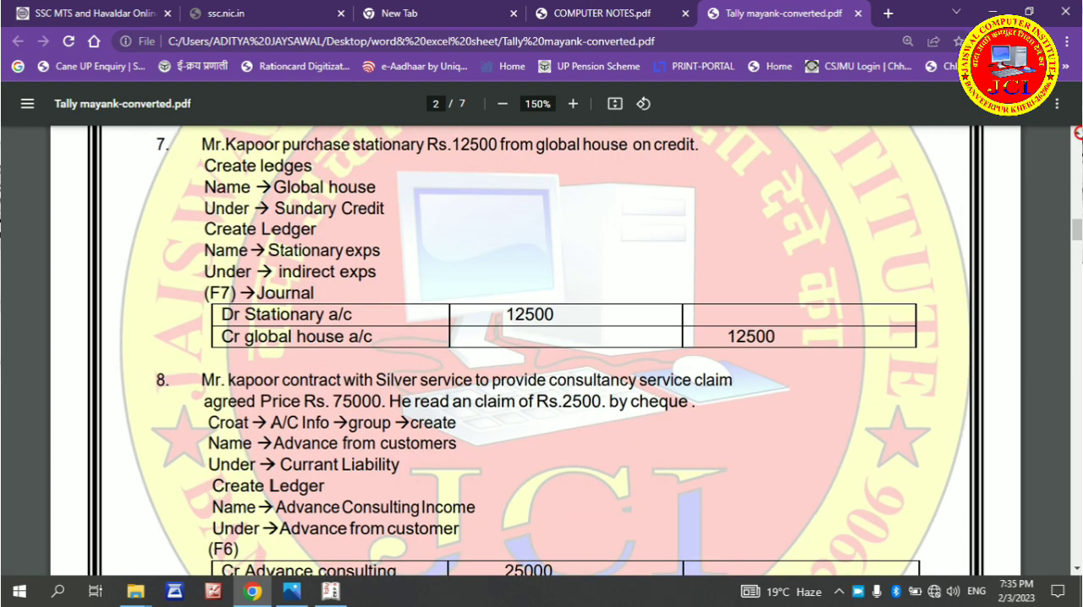
left_click(1078, 139)
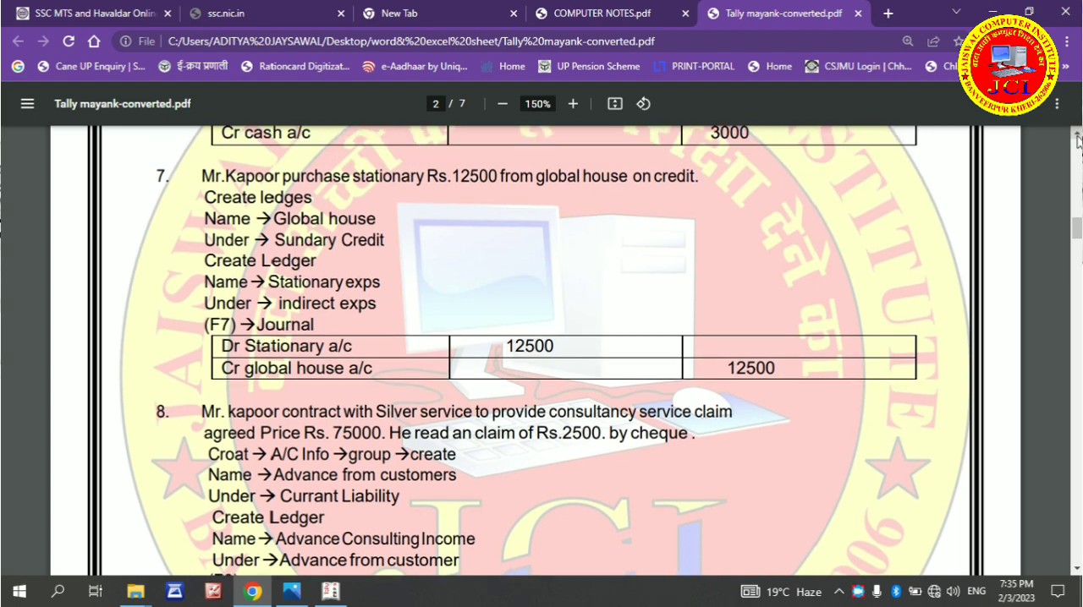
left_click(1078, 135)
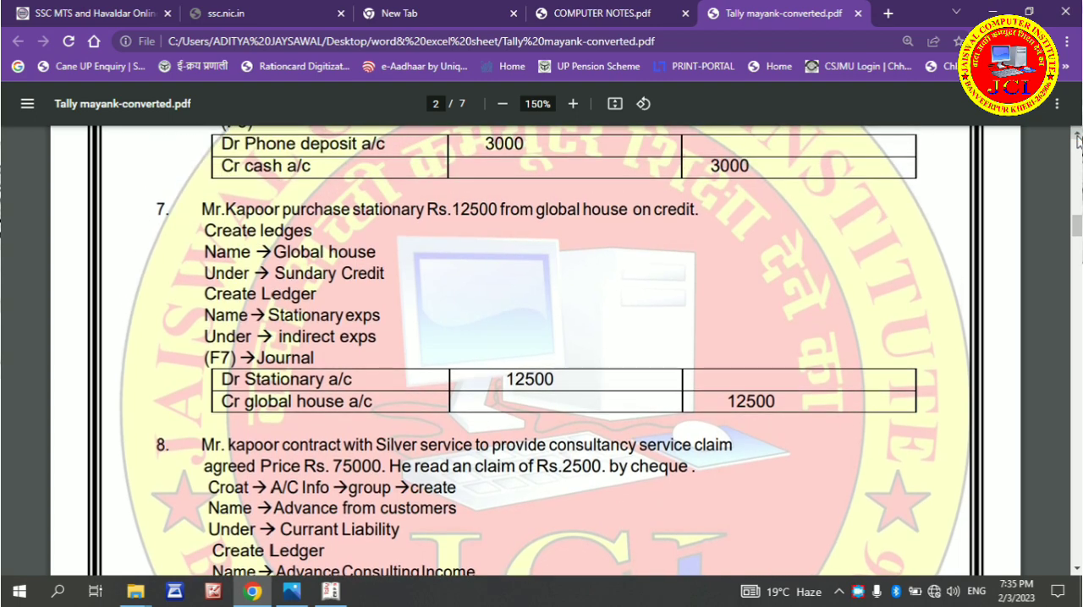
left_click(1077, 137)
left_click(1078, 137)
left_click(1078, 139)
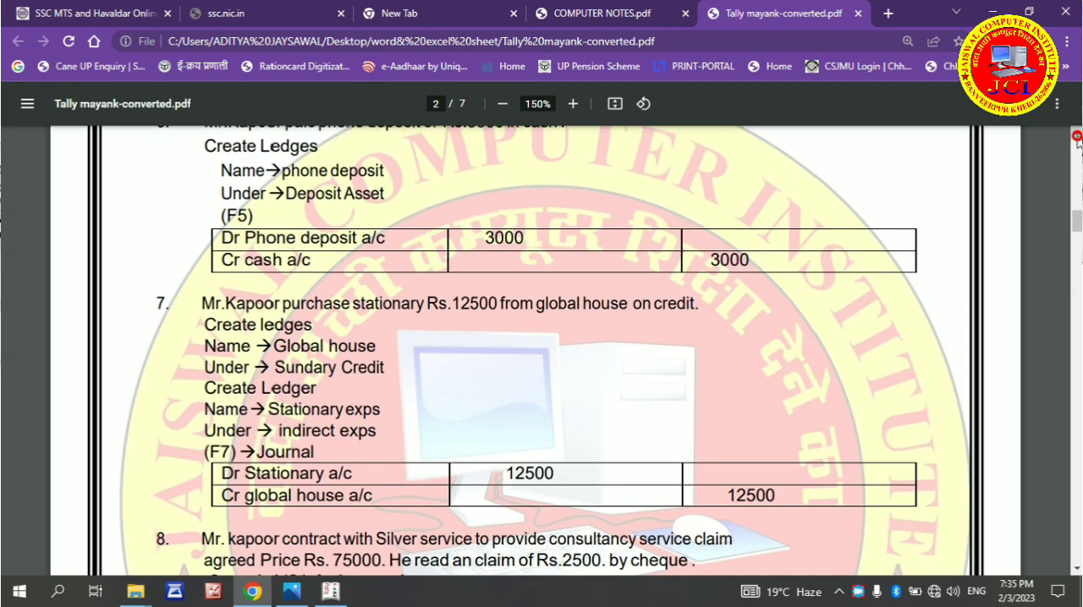
left_click(1077, 137)
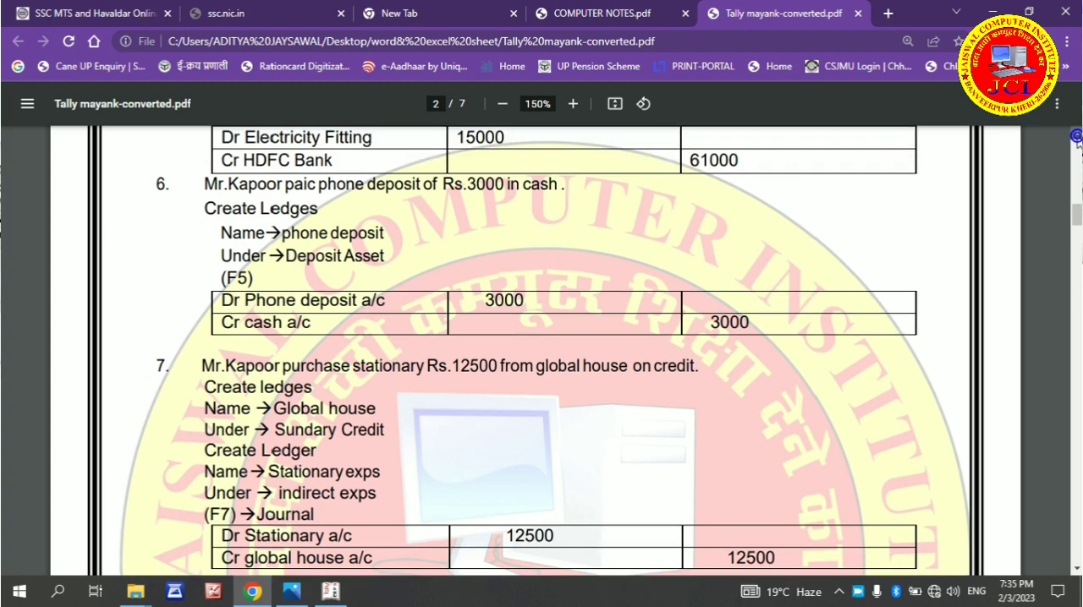
left_click(1078, 139)
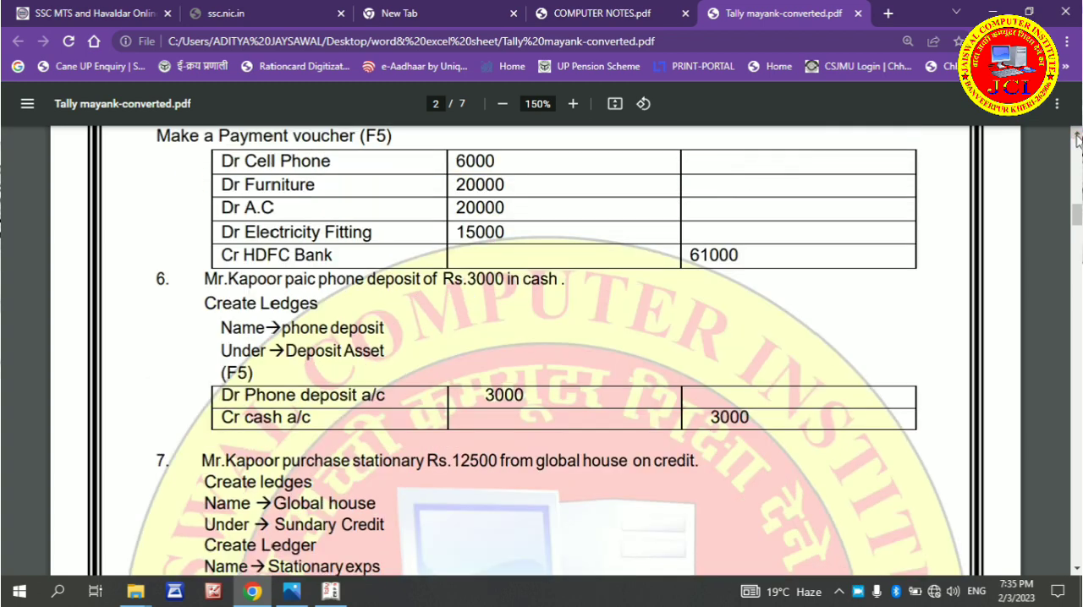
left_click(1078, 139)
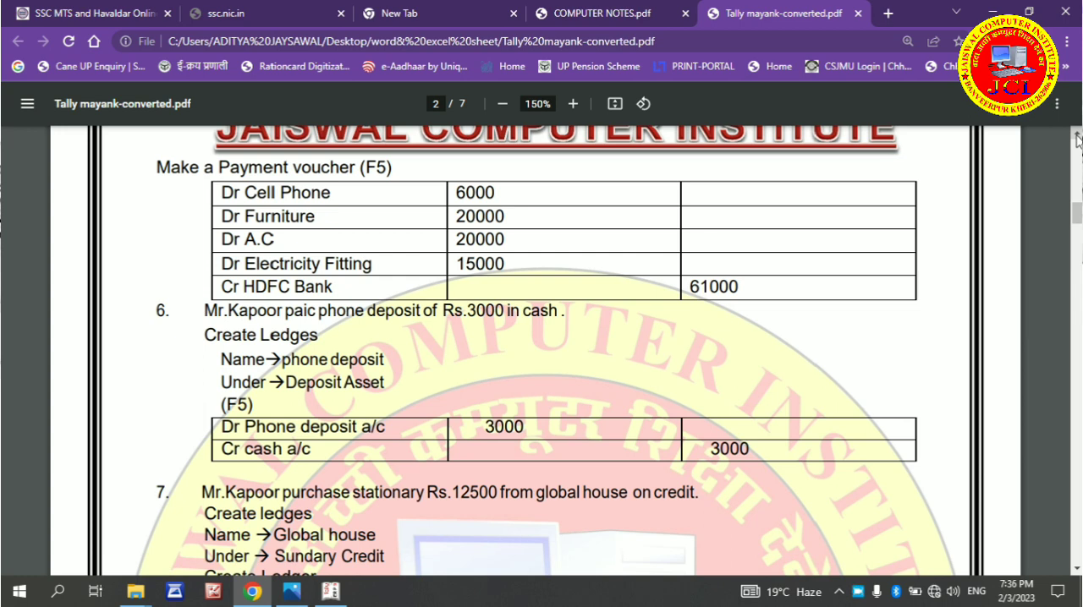
left_click(1077, 139)
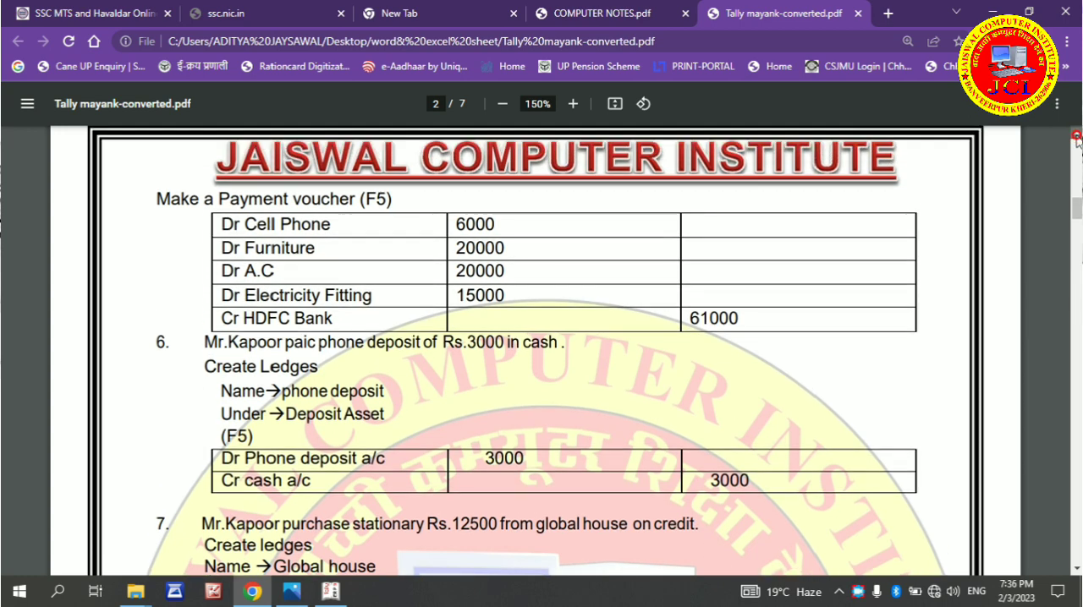
left_click(1078, 139)
left_click(1077, 138)
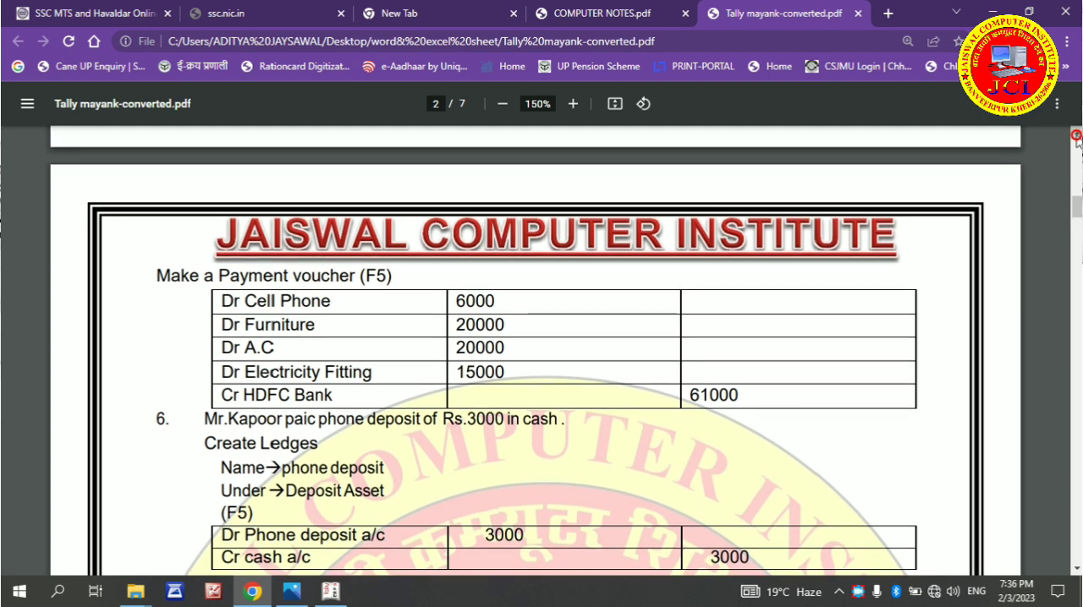
left_click(1078, 139)
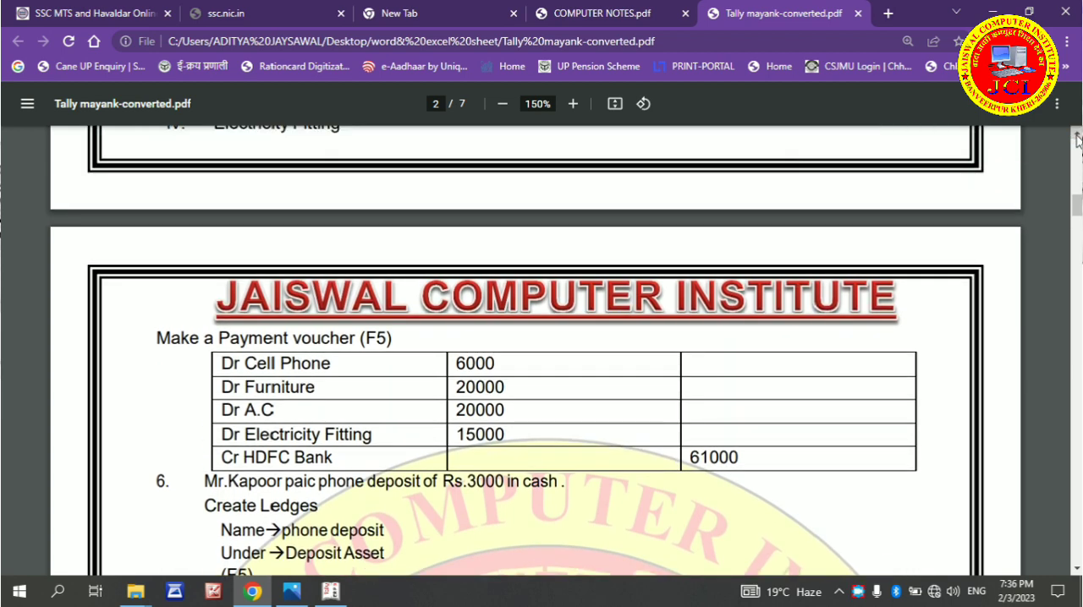
scroll(1077, 140, "up", 1)
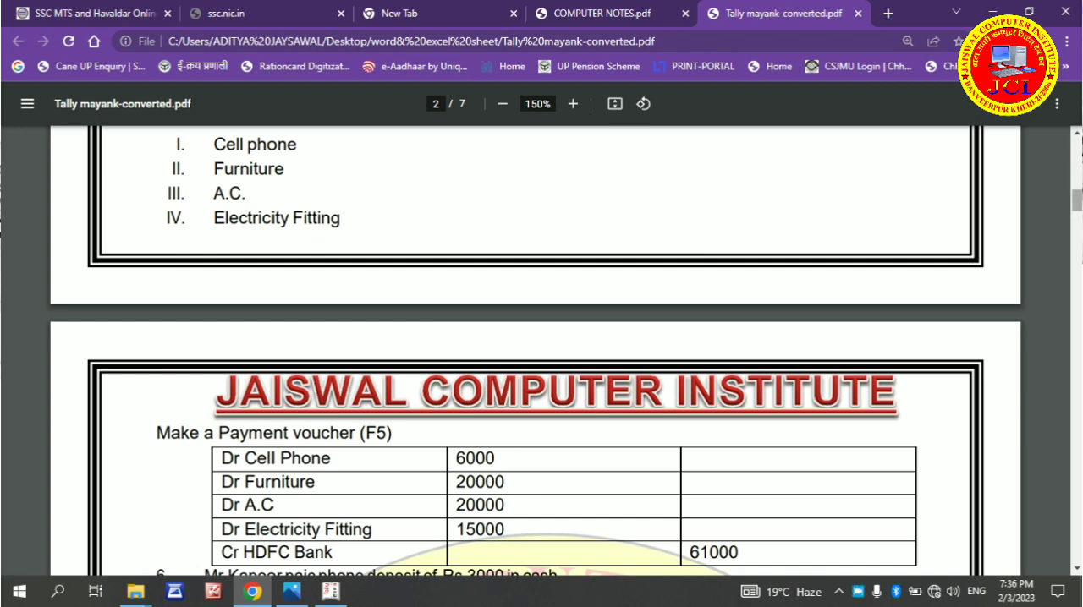
left_click(1076, 133)
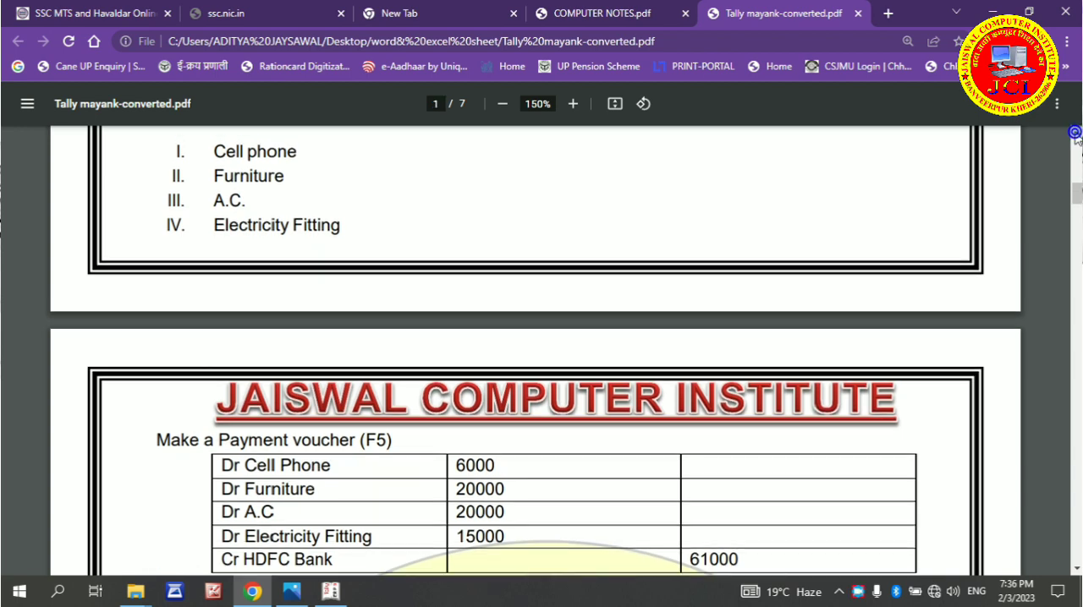
scroll(1074, 135, "up", 2)
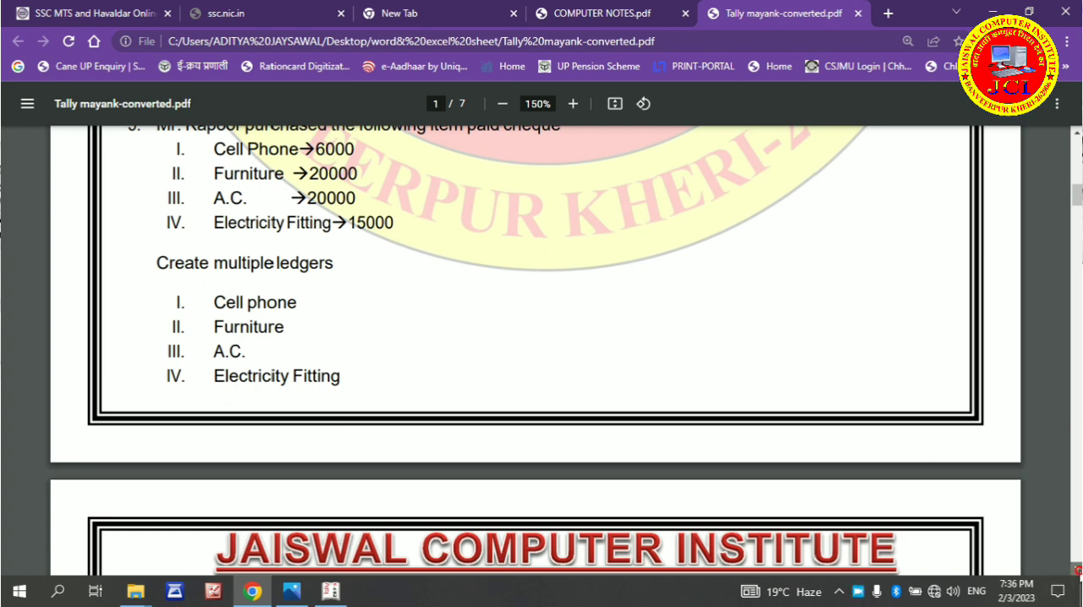
Examine transaction 5's multiple-ledger list and the debit and credit entries of its payment voucher table
left_click(1077, 570)
left_click(1076, 569)
left_click(1077, 569)
left_click(1077, 569)
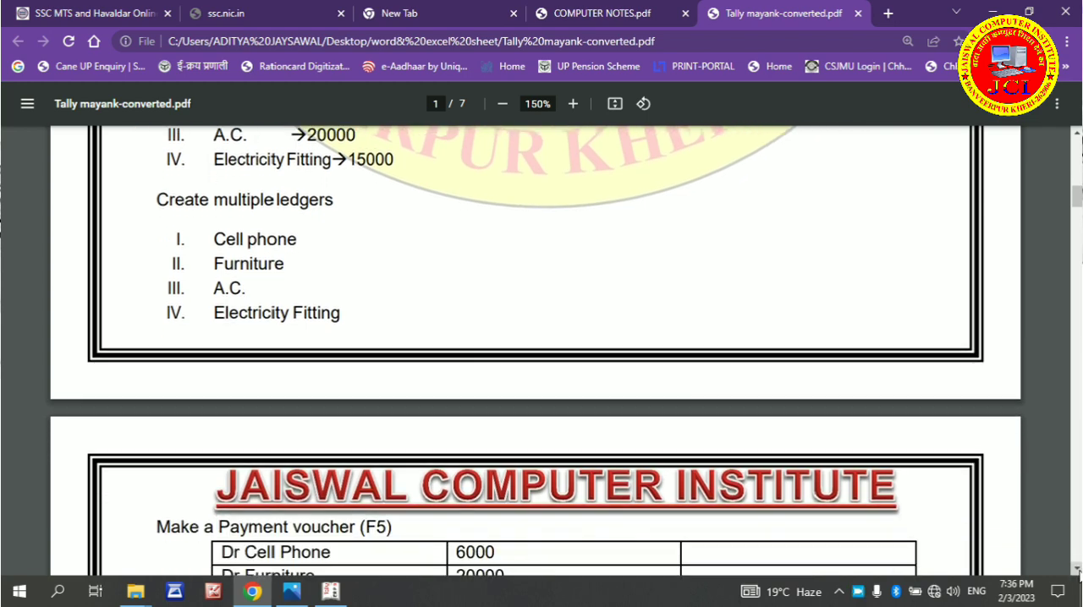
left_click(1077, 570)
left_click(1077, 572)
left_click(1077, 572)
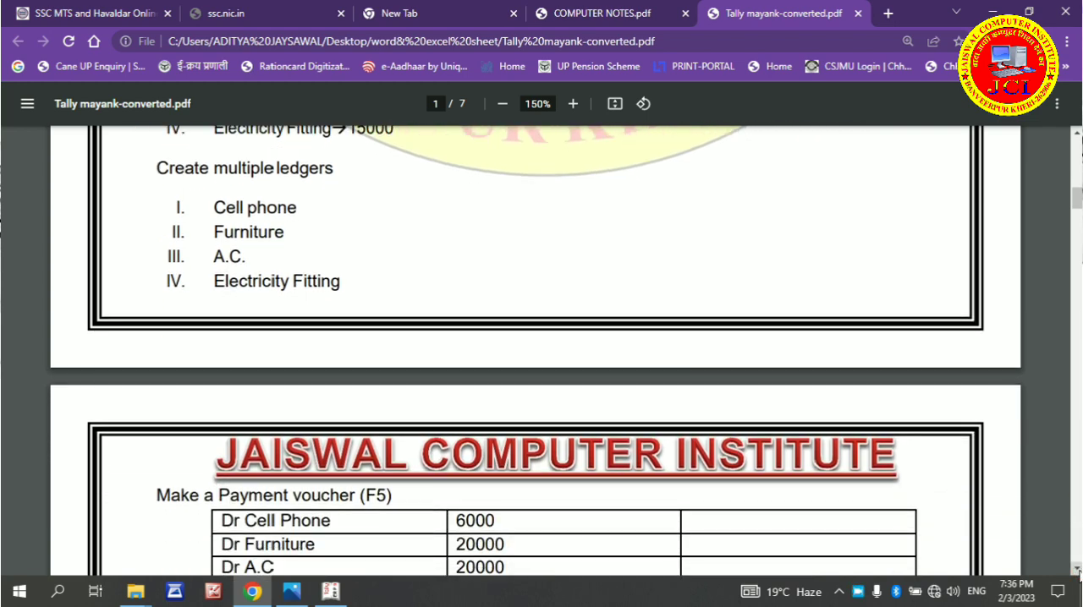
left_click(1077, 572)
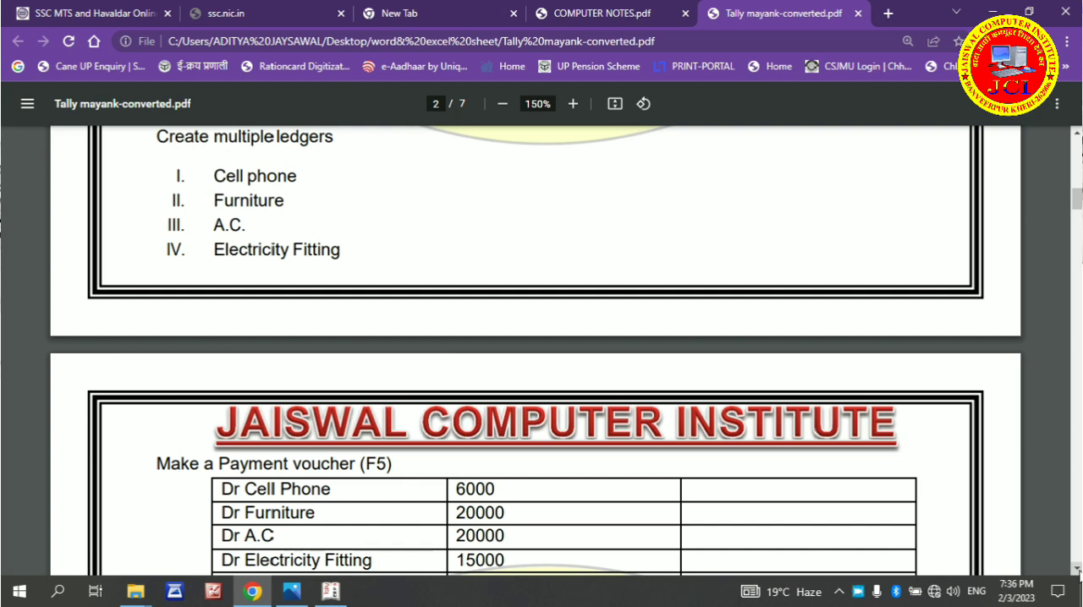
left_click(1077, 572)
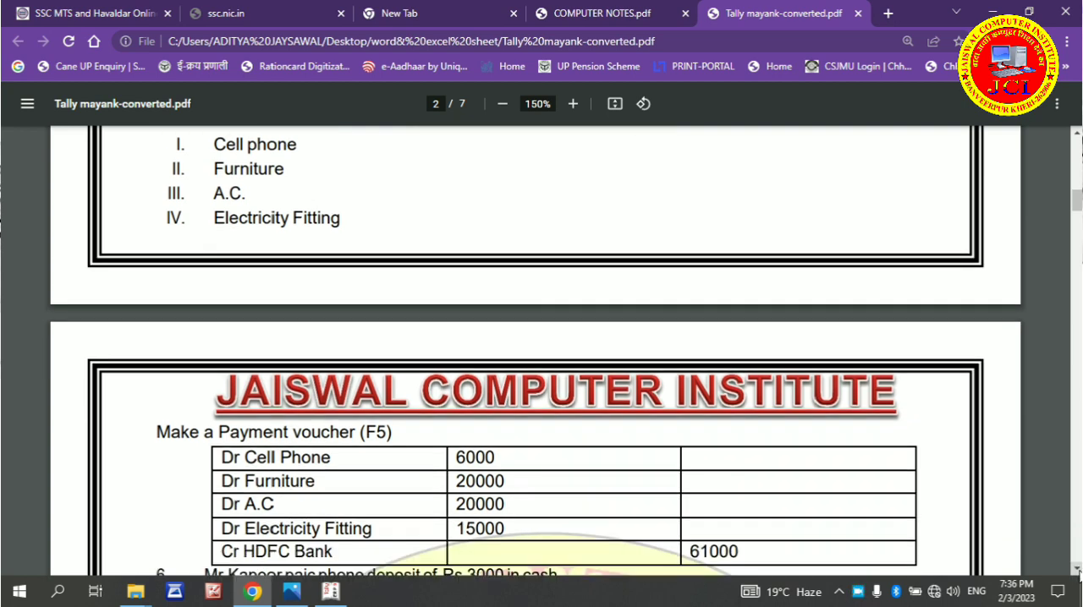
left_click(1077, 571)
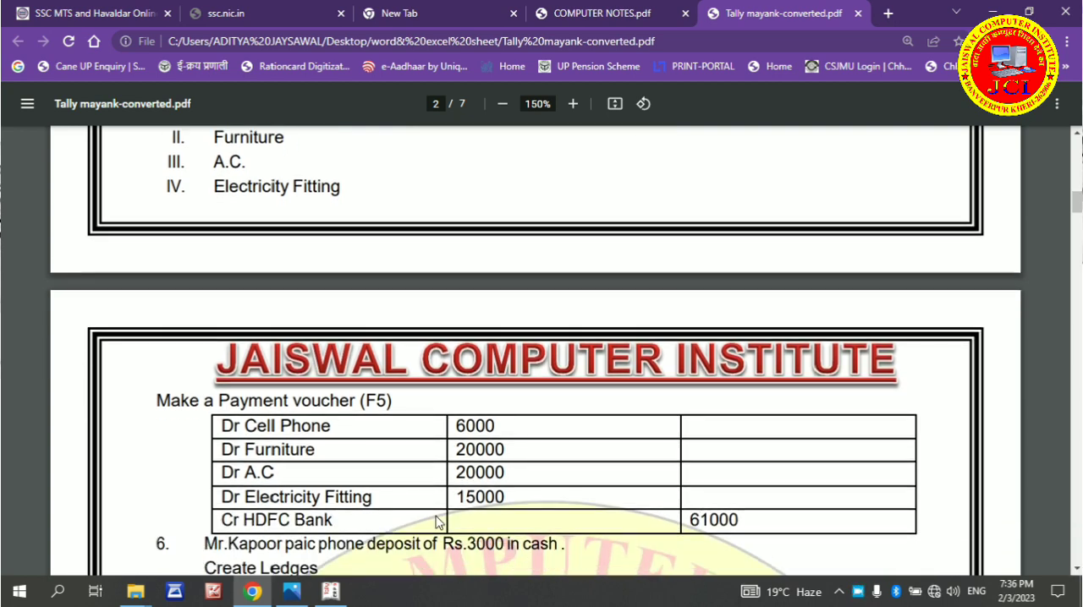
Switch back to Tally.ERP 9 and start creating multiple ledgers under the Purchase Accounts group
left_click(333, 593)
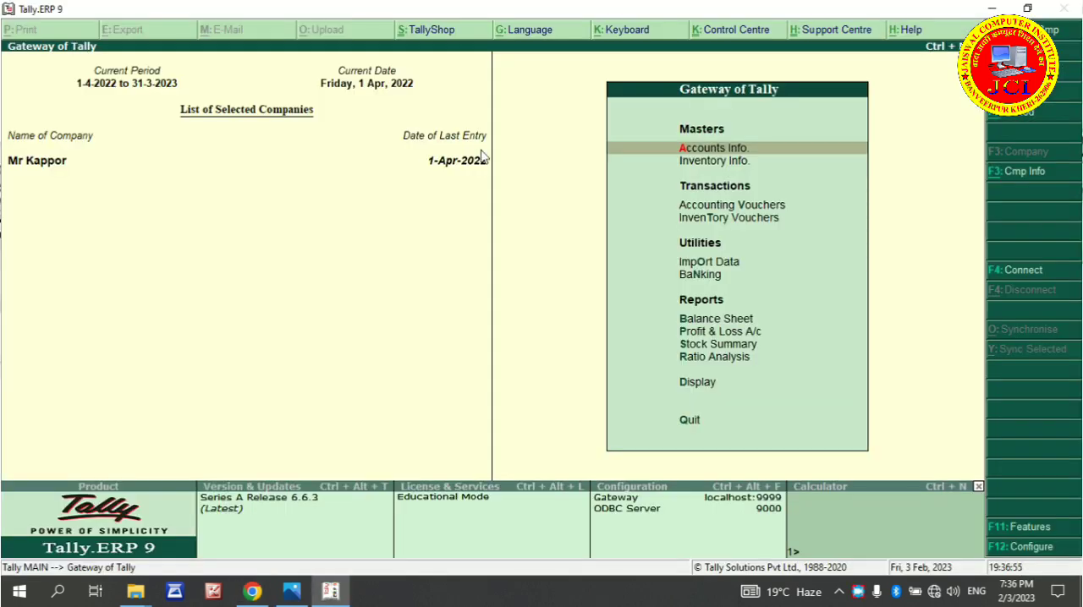
key("Return")
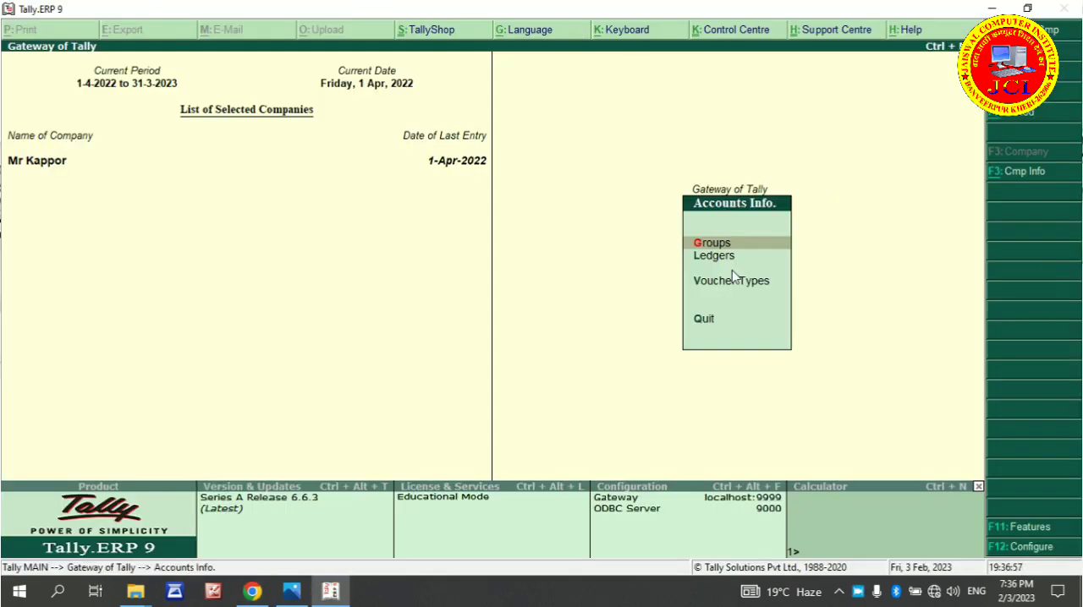
key("l")
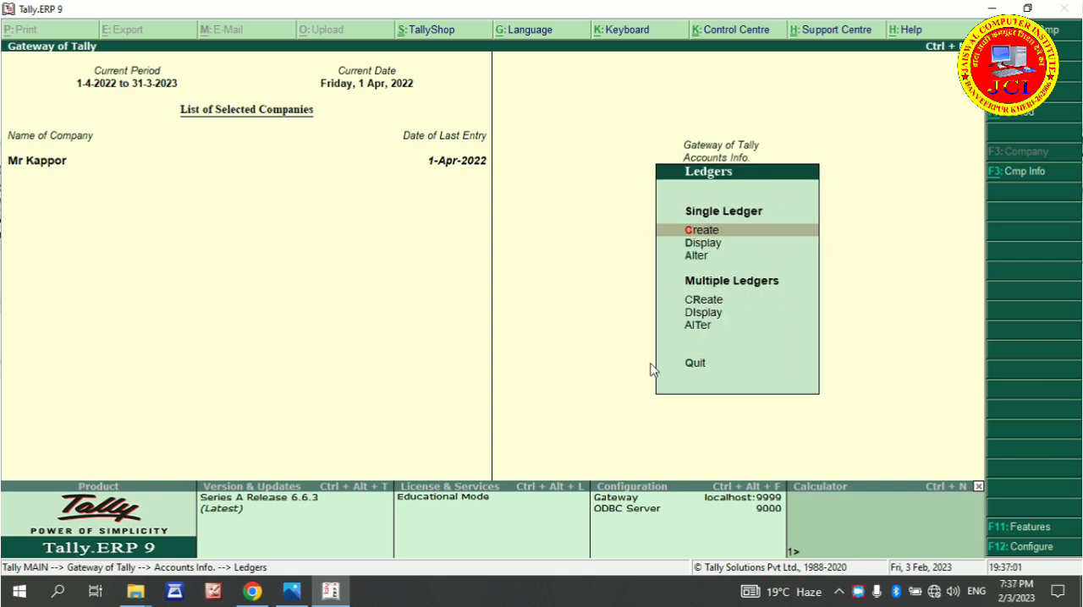
left_click(701, 303)
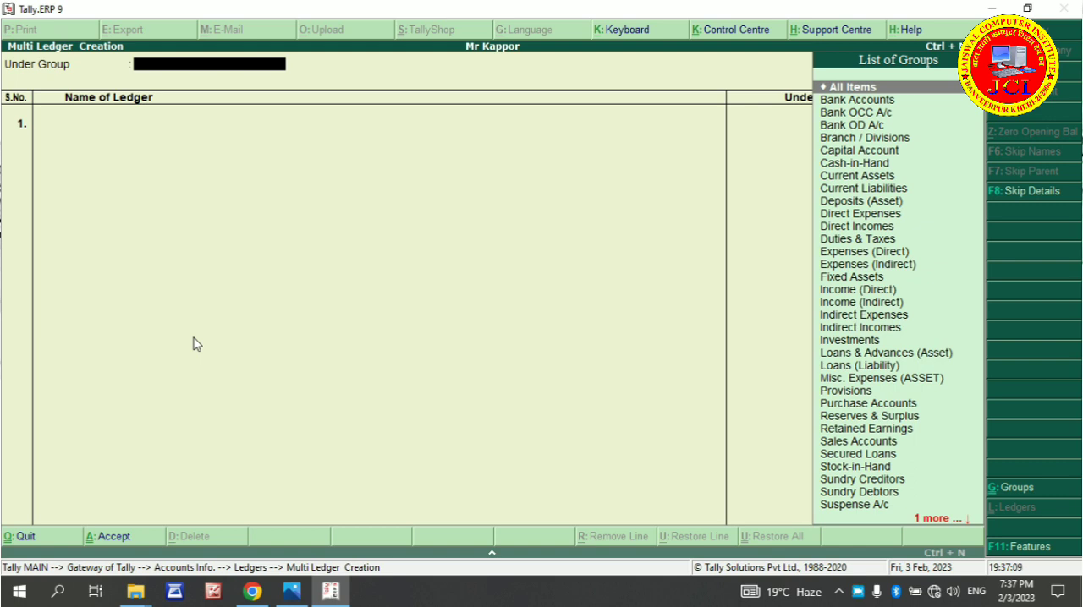
type("P")
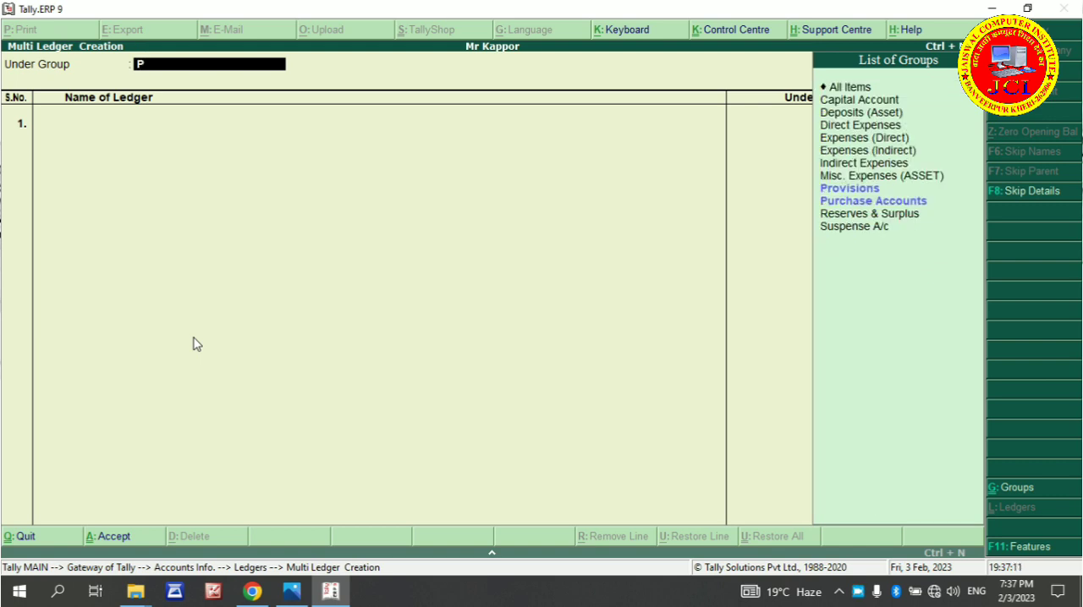
type("u")
key("Return")
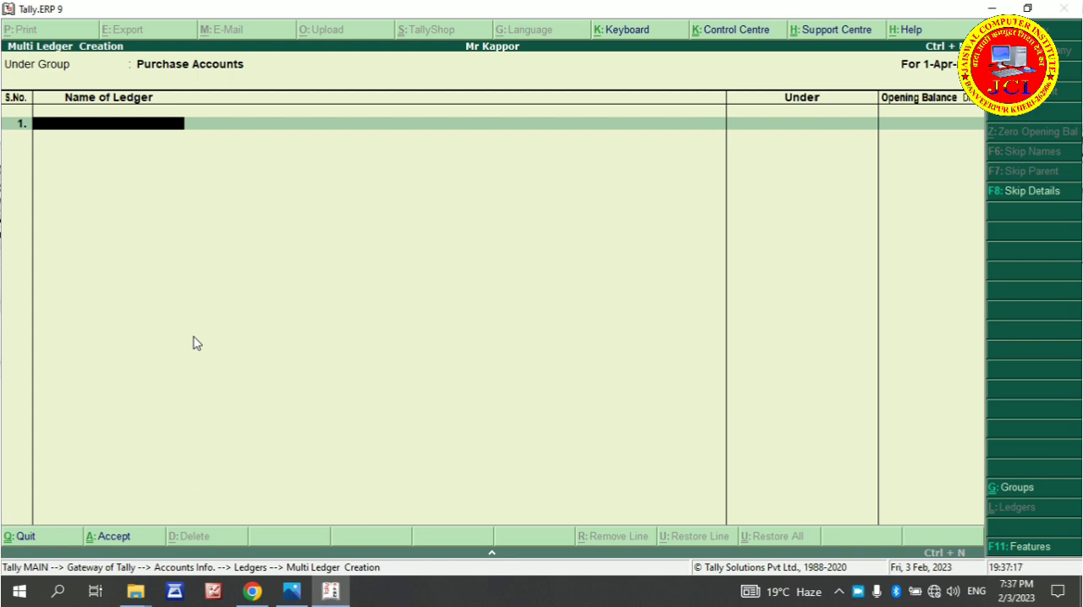
Add the ledgers Cell Phone, Furniture and A. C. to the multi-ledger list, leaving their opening balances blank
type("Cell Phone")
key("Return")
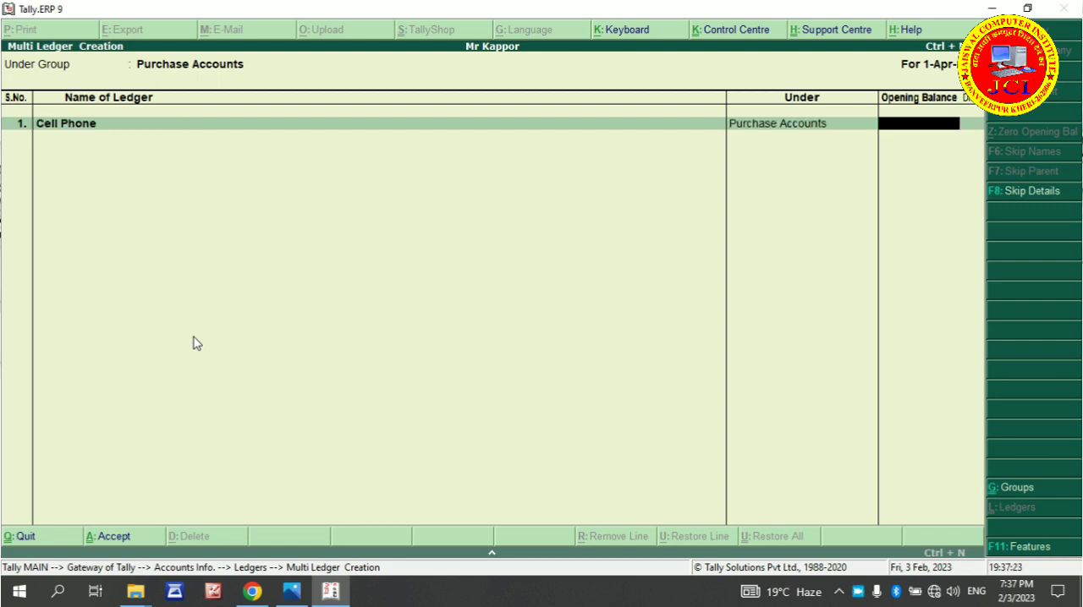
key("Return")
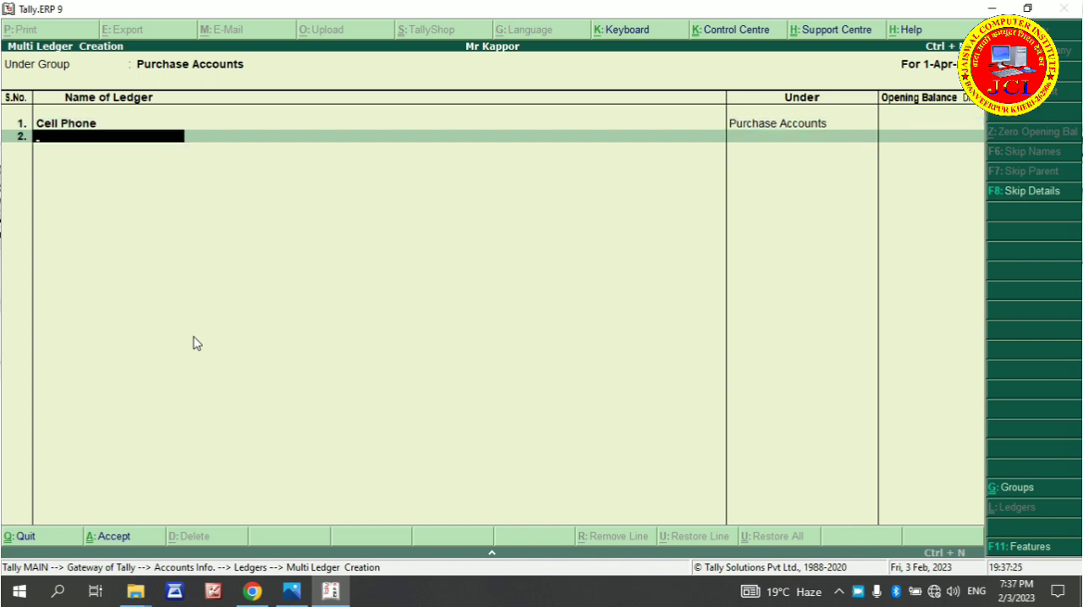
type("Furniture")
key("Return")
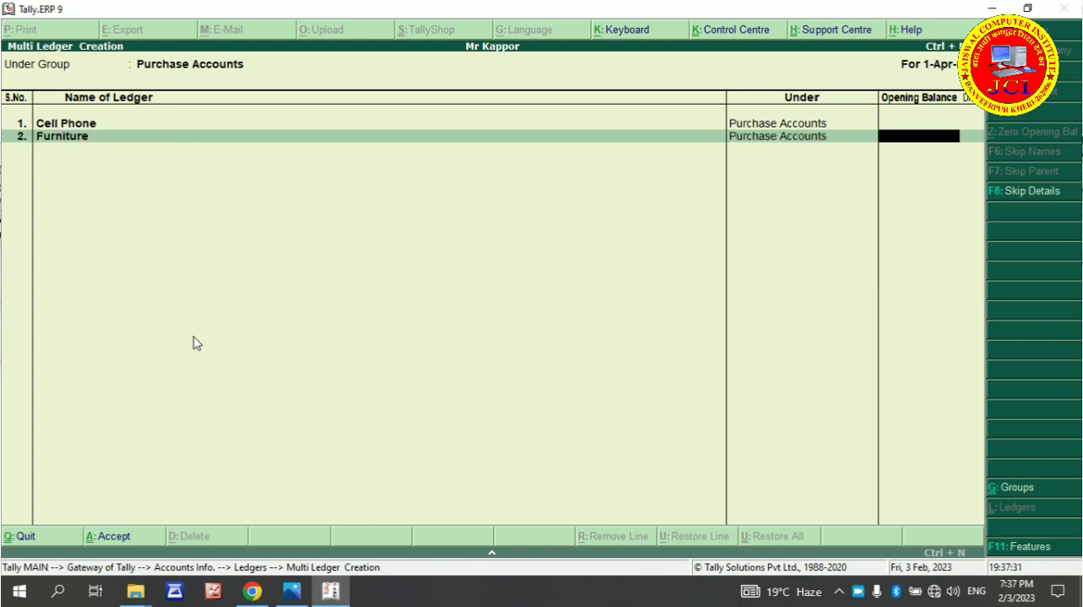
key("Return")
type("A.")
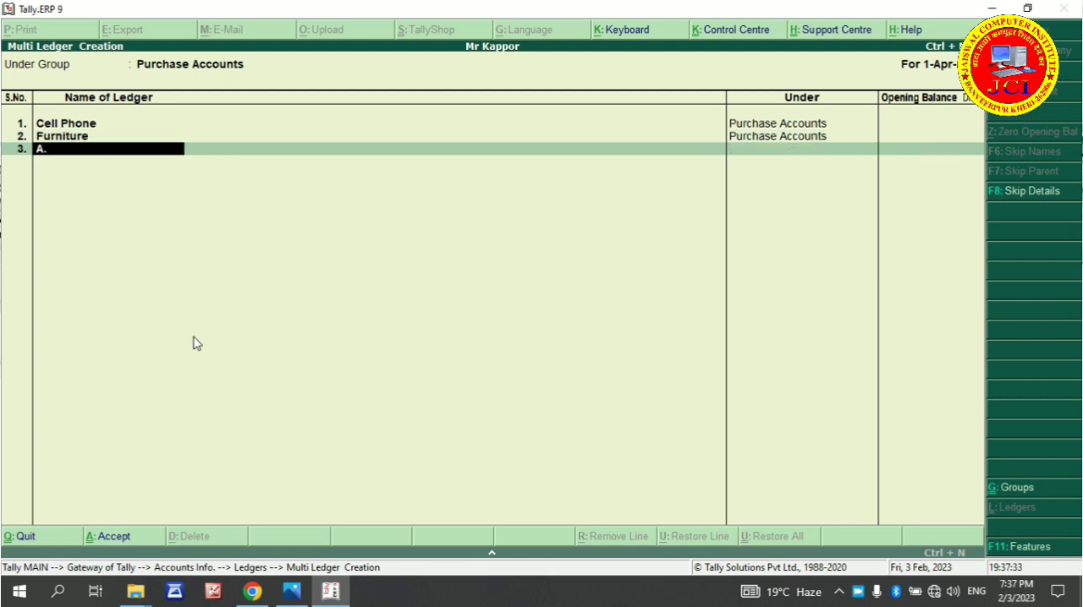
type(" C.")
key("Return")
key("Return")
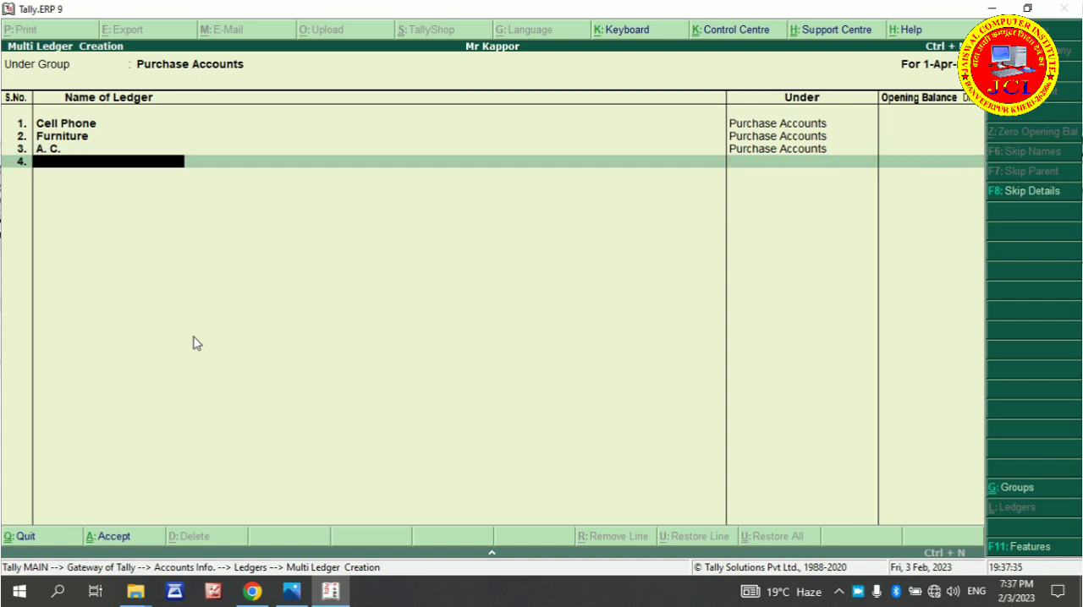
Add Electricity Fitting as the fourth ledger with a blank opening balance and save the multi-ledger list
type("Electricity Feeing")
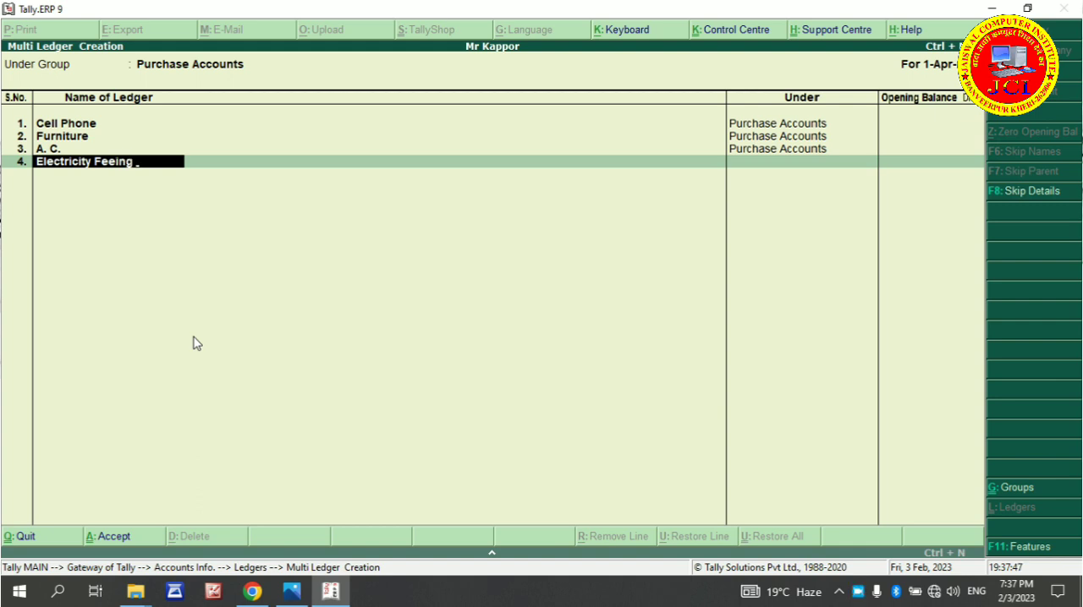
key("BackSpace")
key("BackSpace")
key("BackSpace")
key("BackSpace")
key("BackSpace")
key("BackSpace")
type("fitting")
key("Return")
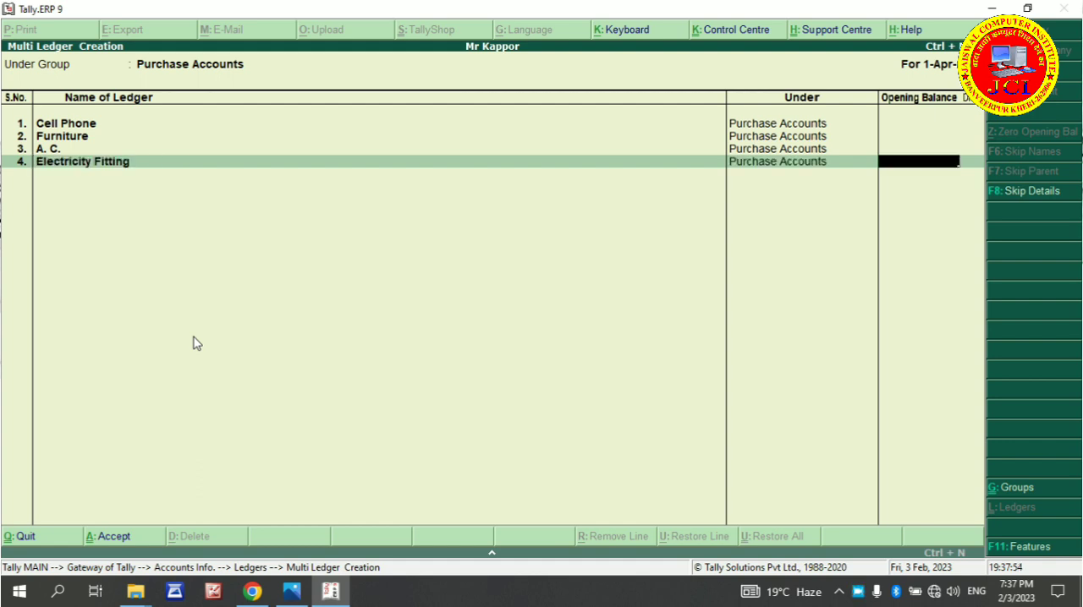
key("Return")
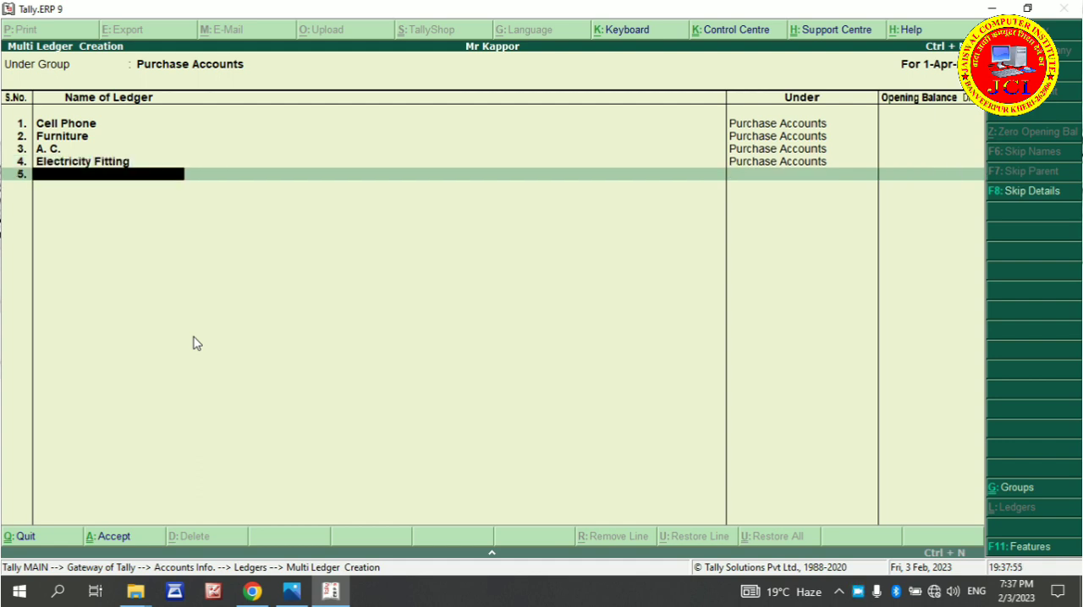
key("Return")
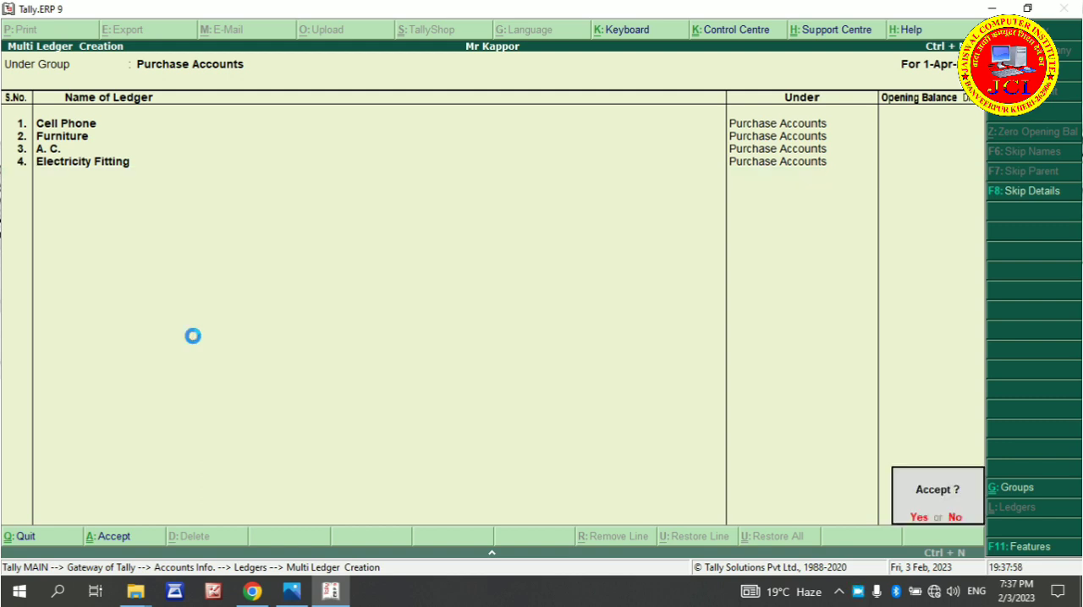
key("Return")
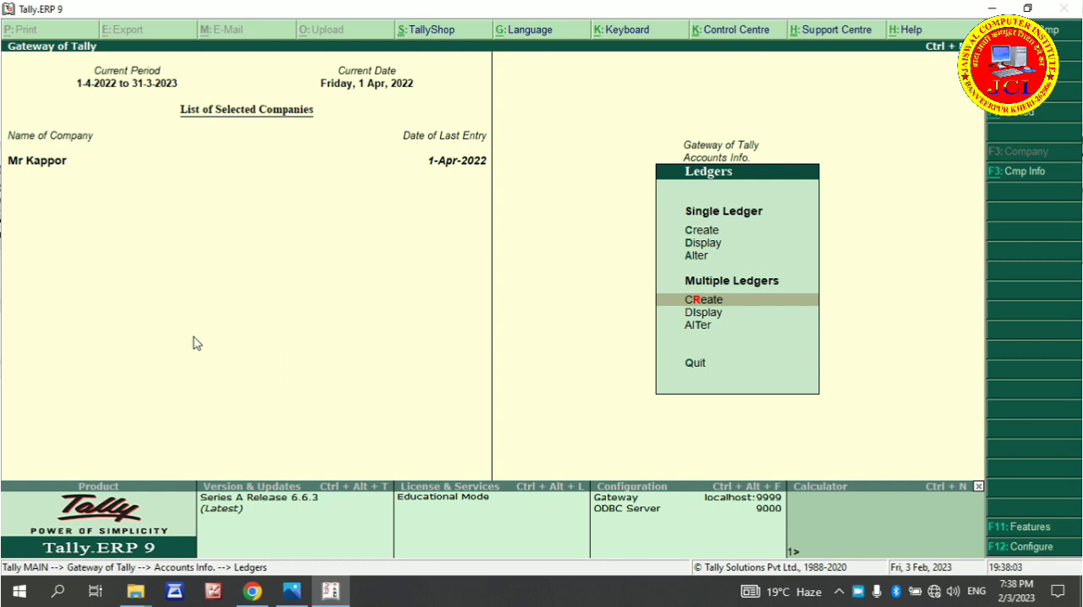
Leave the ledger menus and start a payment voucher in Accounting Vouchers with HDFC Bank as the account
key("Escape")
key("Escape")
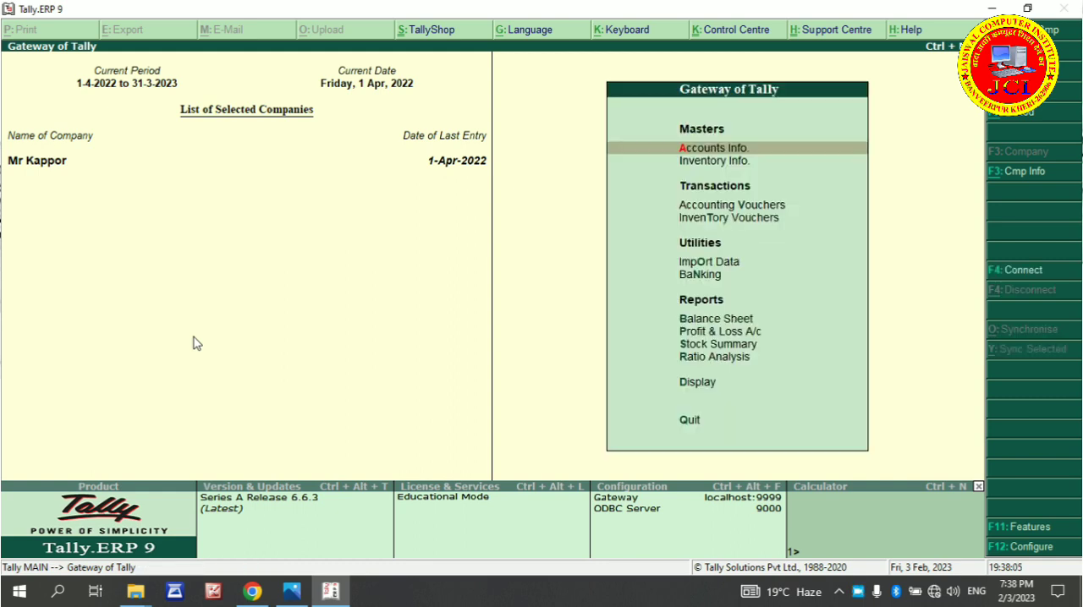
key("Down")
key("Down")
key("Down")
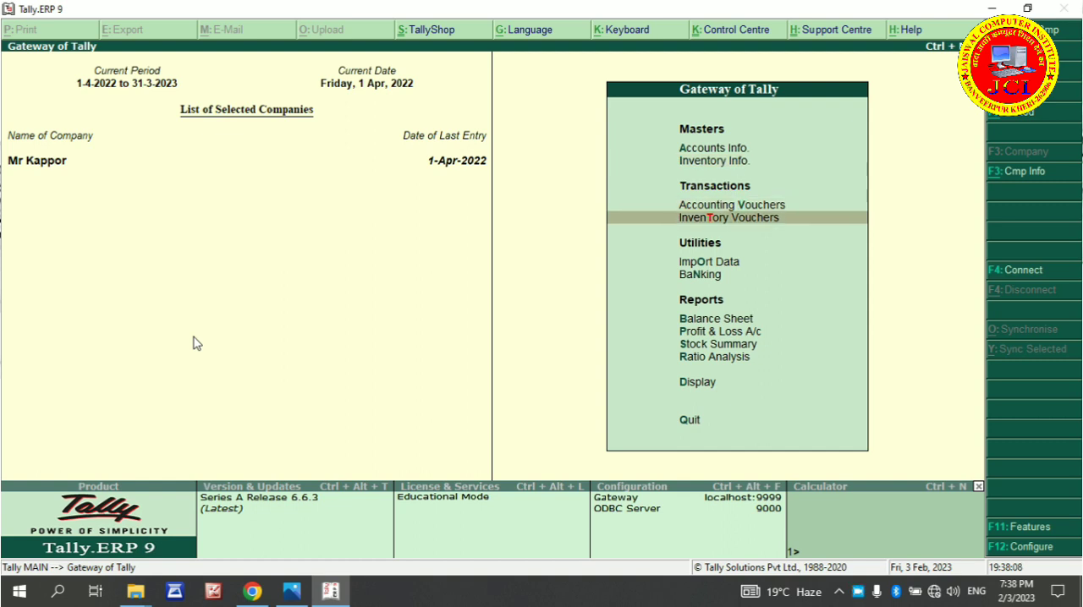
key("Up")
key("Return")
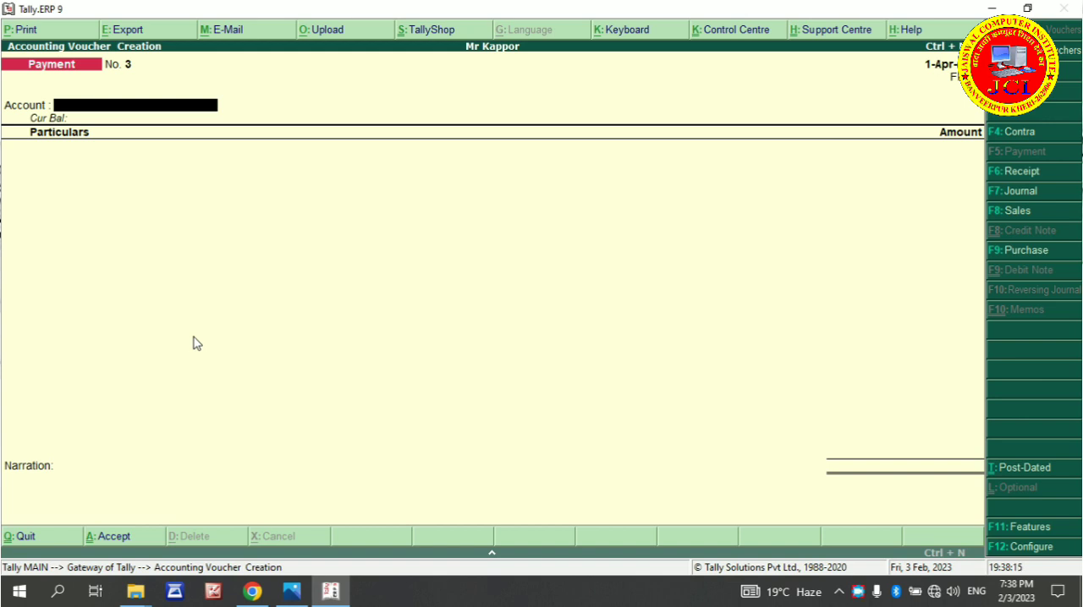
type("H")
key("Return")
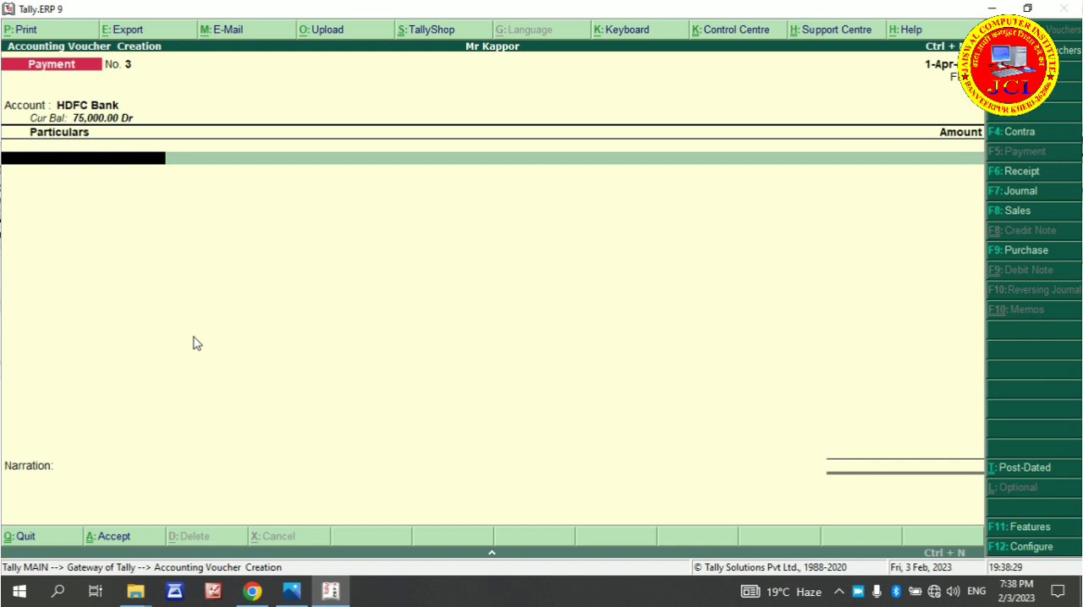
Enter Cell Phone in the payment voucher for 6,000, without any inventory allocation
type("Ce")
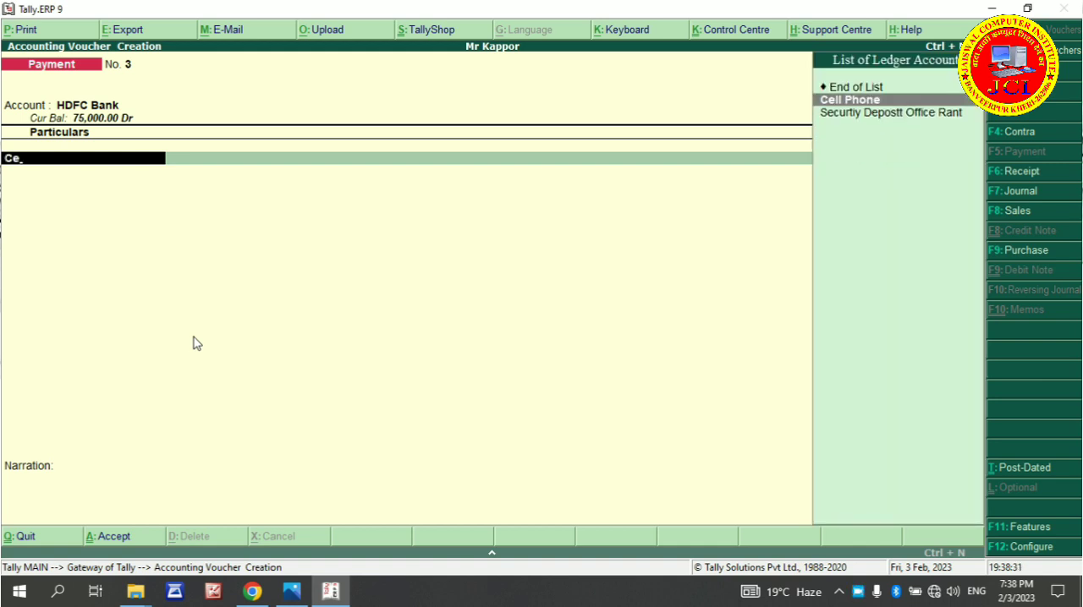
key("Return")
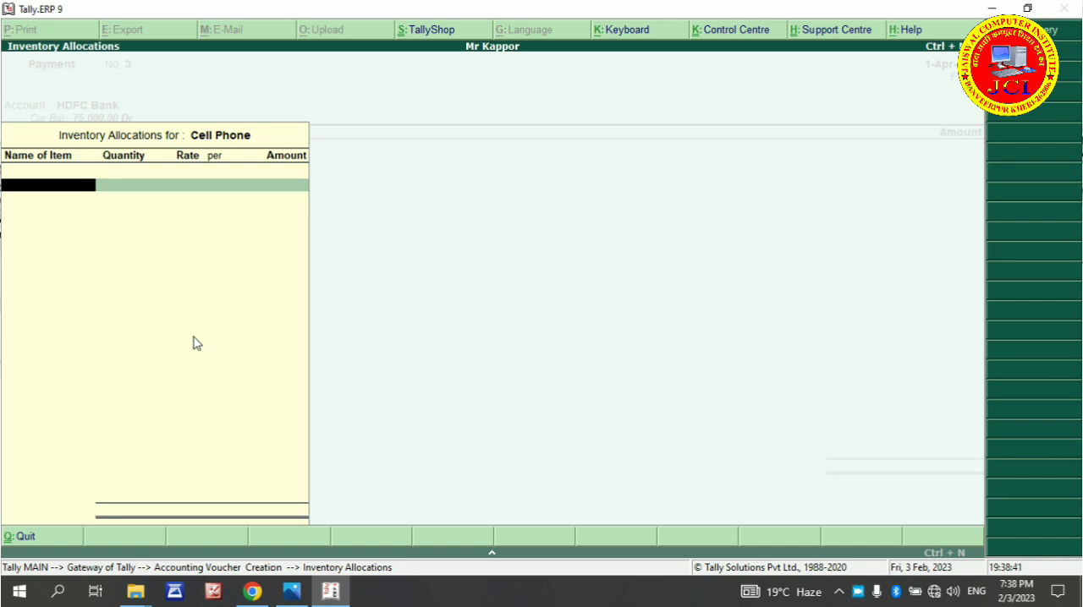
key("Return")
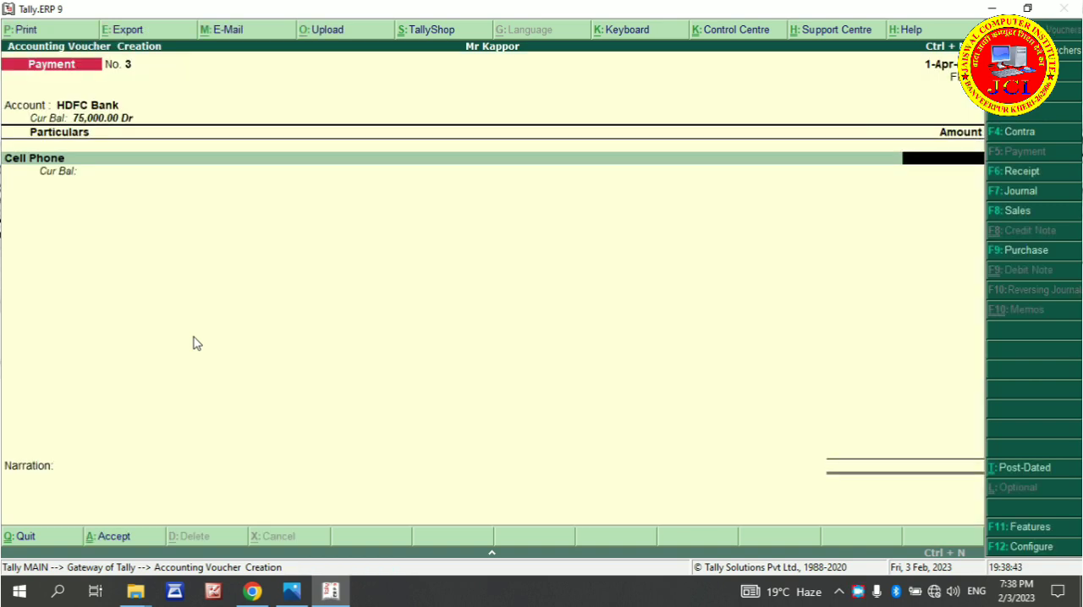
type("6000")
key("Return")
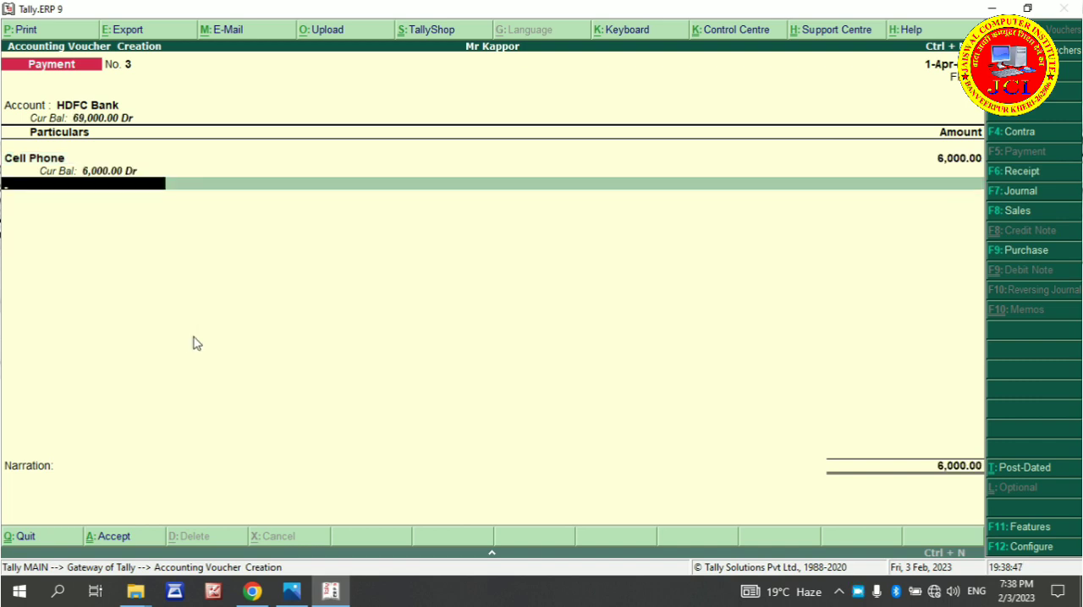
Add a Furniture line of 20,000 to the payment voucher, leaving its inventory allocation empty
type("F")
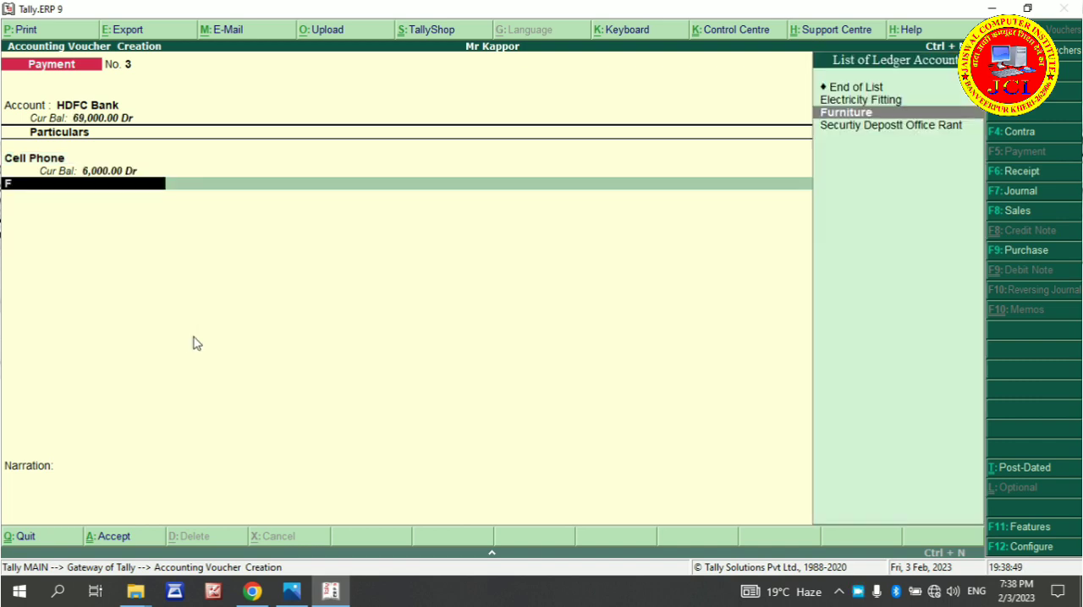
key("Return")
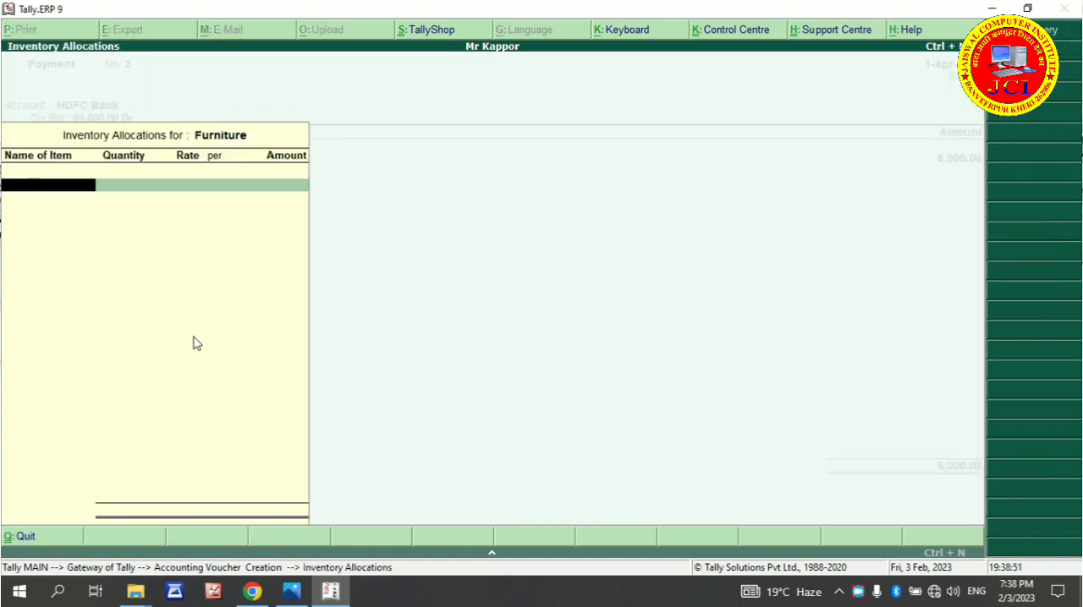
key("Return")
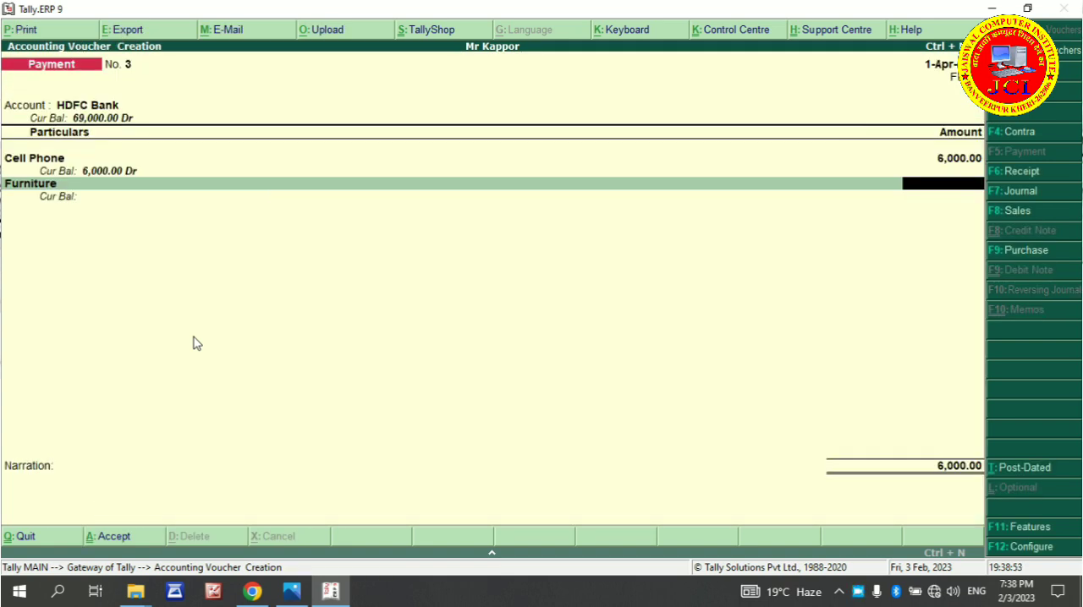
type("20000")
key("Return")
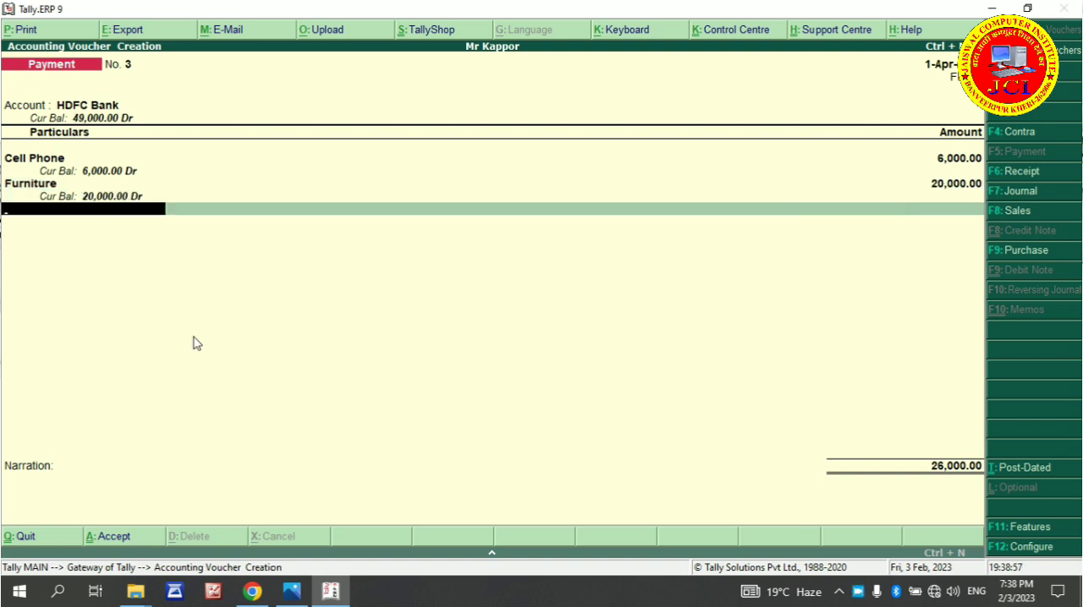
Add an A. C. line of 20,000 to the payment voucher, skipping its inventory allocation
type("A")
key("Return")
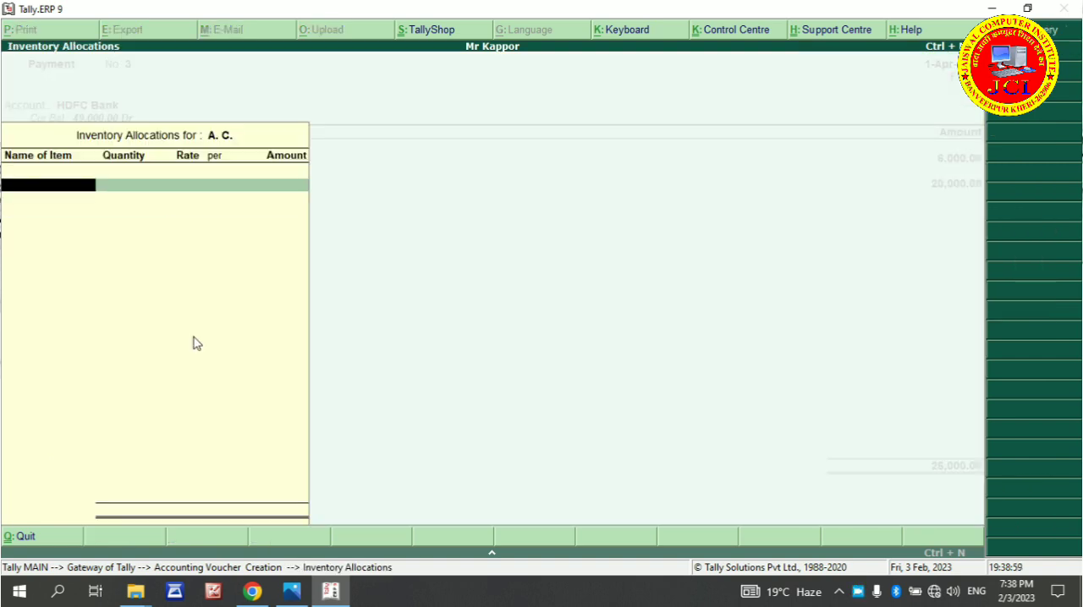
key("Return")
key("Escape")
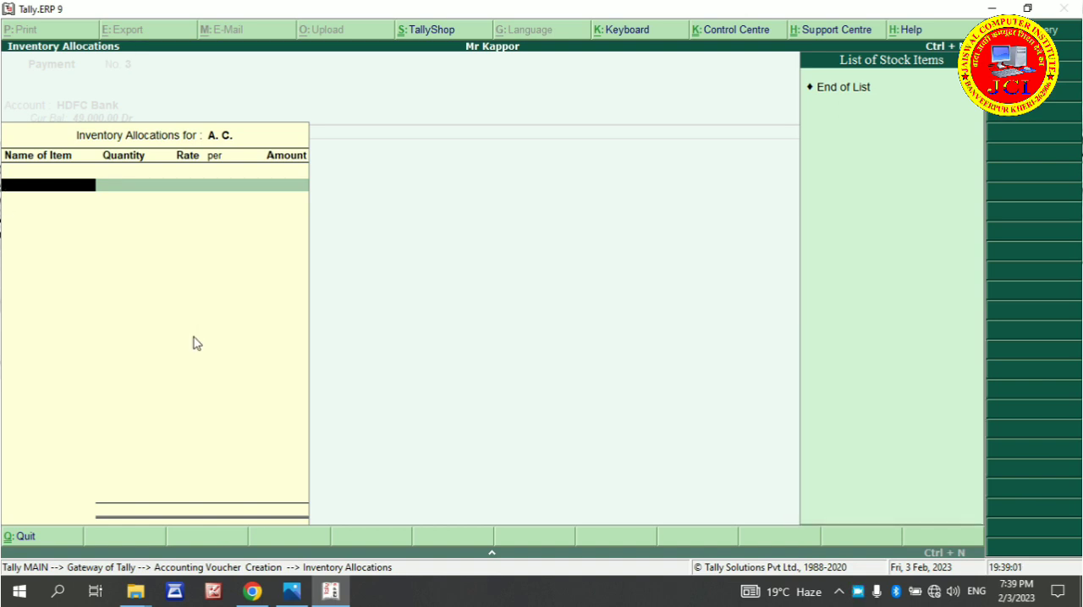
key("Escape")
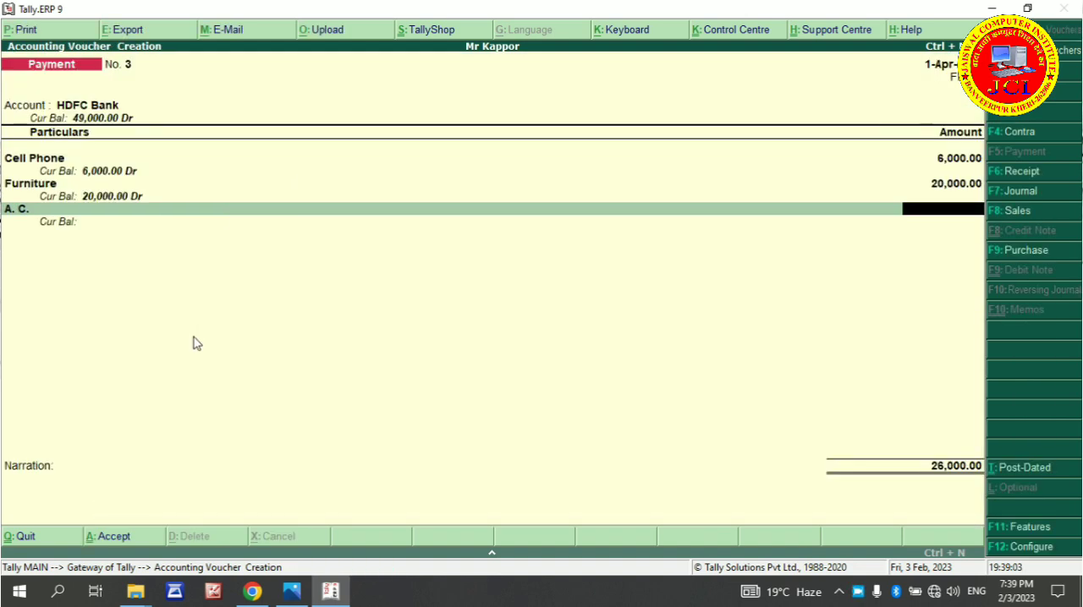
type("20,000")
key("Return")
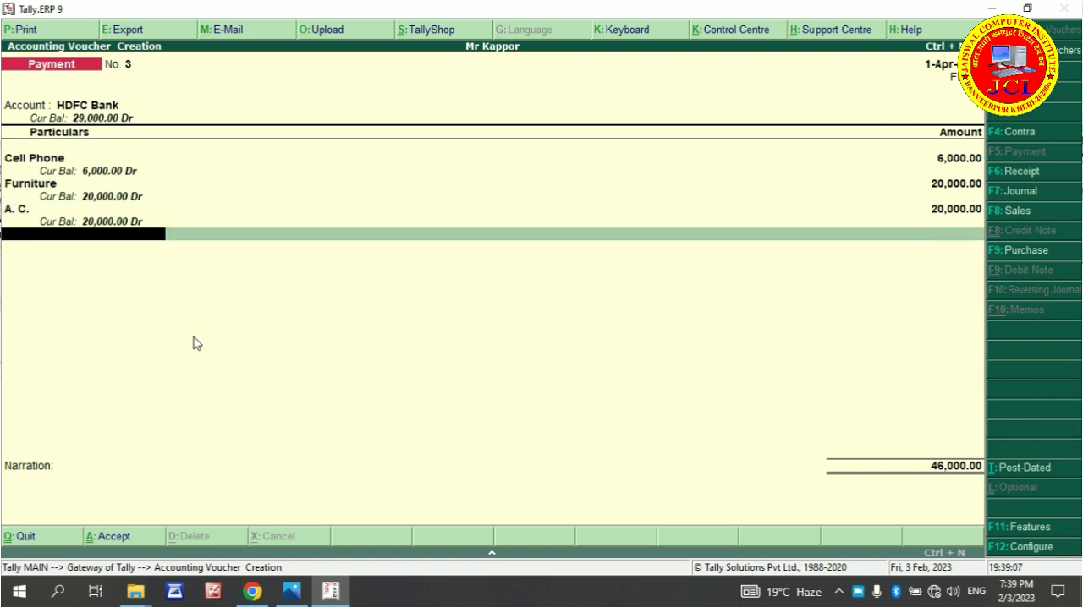
Add an Electricity Fitting line of 15,000 to the payment voucher, with no stock items allocated
type("E")
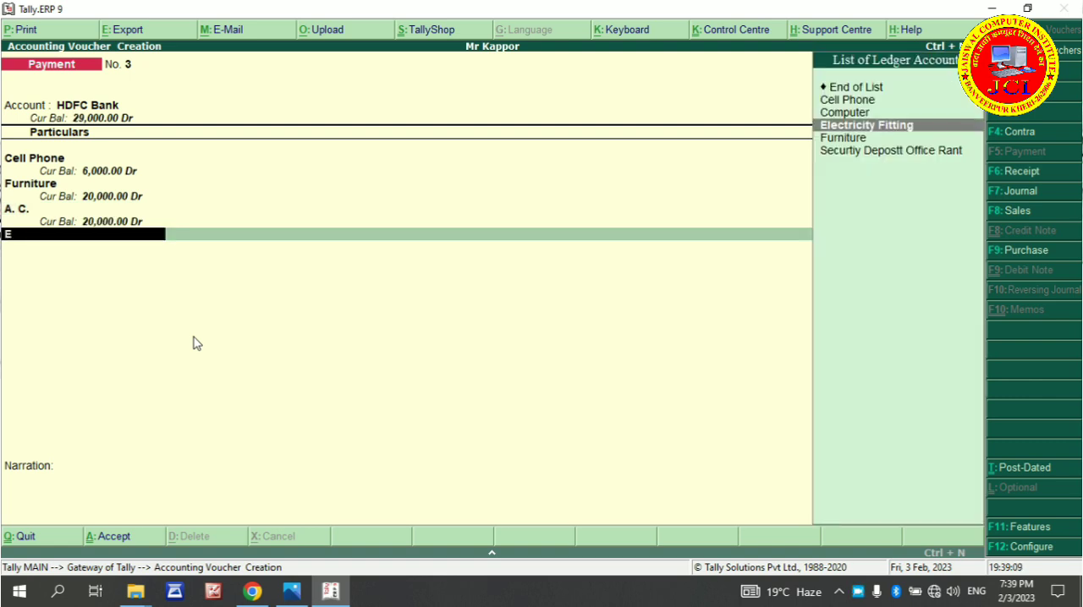
key("Return")
key("Escape")
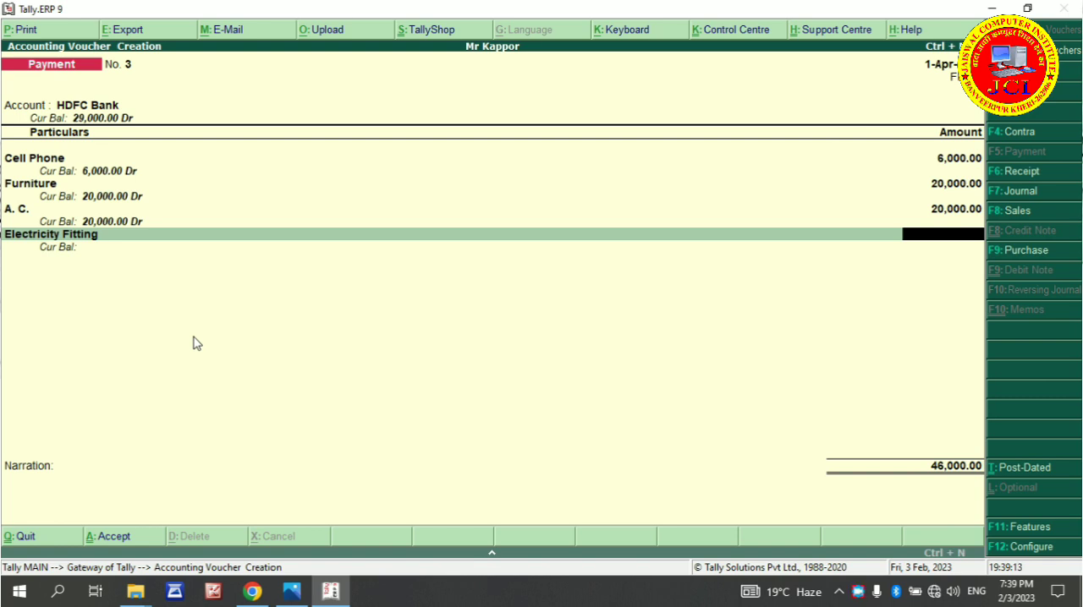
type("15000")
key("Return")
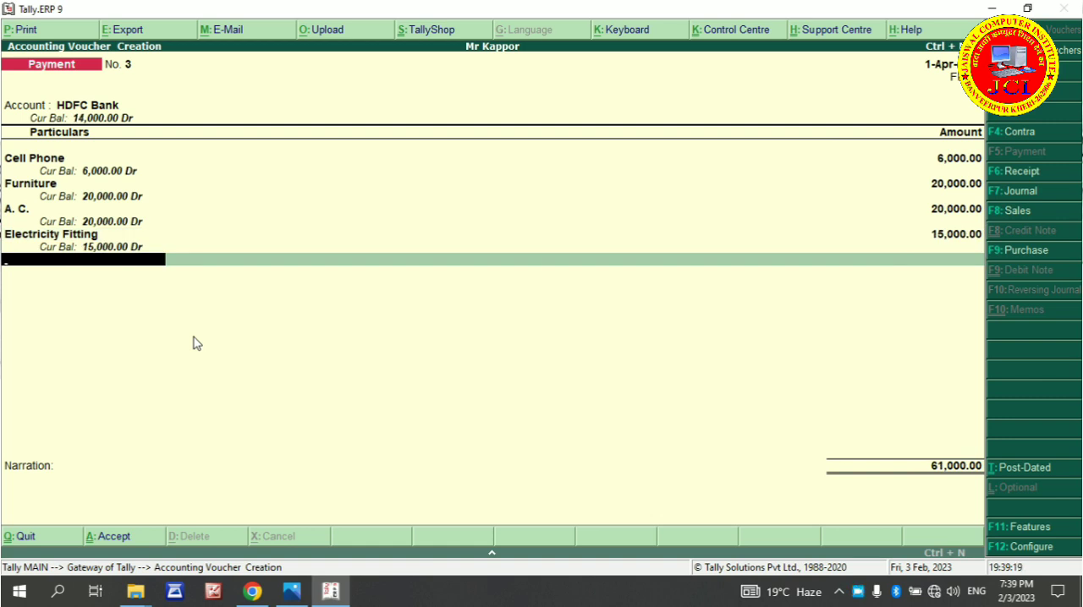
Allocate the HDFC Bank payment as a cheque with range Not Applicable and date 1-Apr-2022, save the voucher and return to the Gateway of Tally
key("Return")
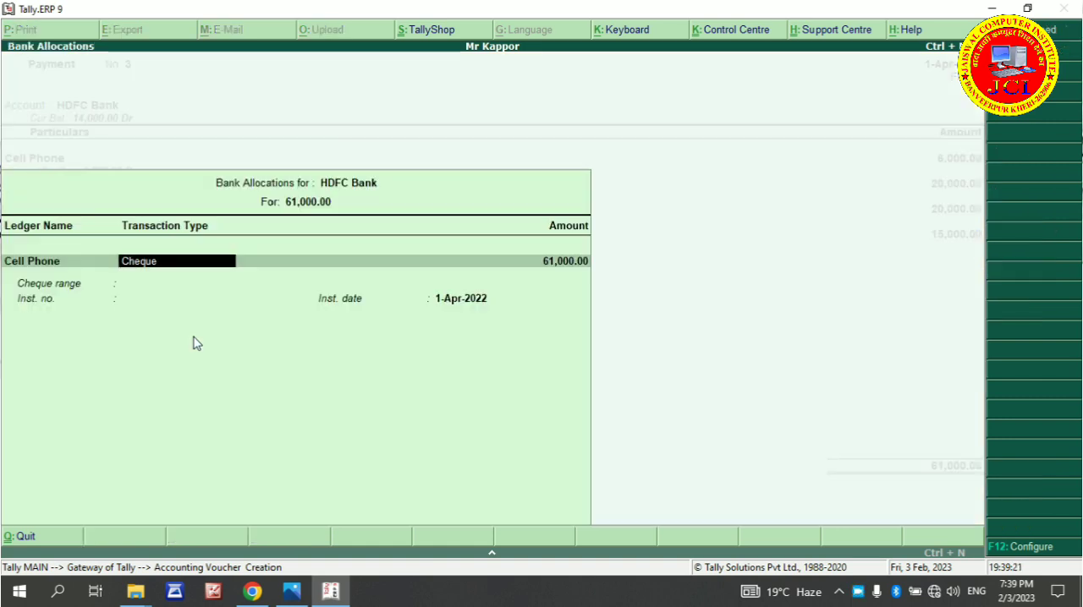
key("Return")
key("Return")
key("Return")
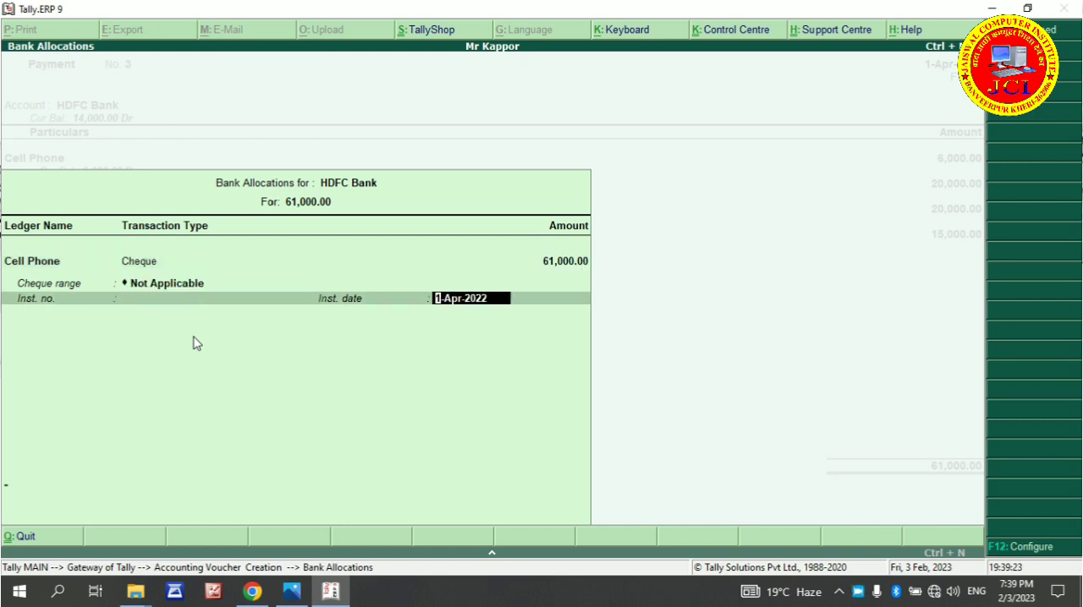
key("Return")
key("Return")
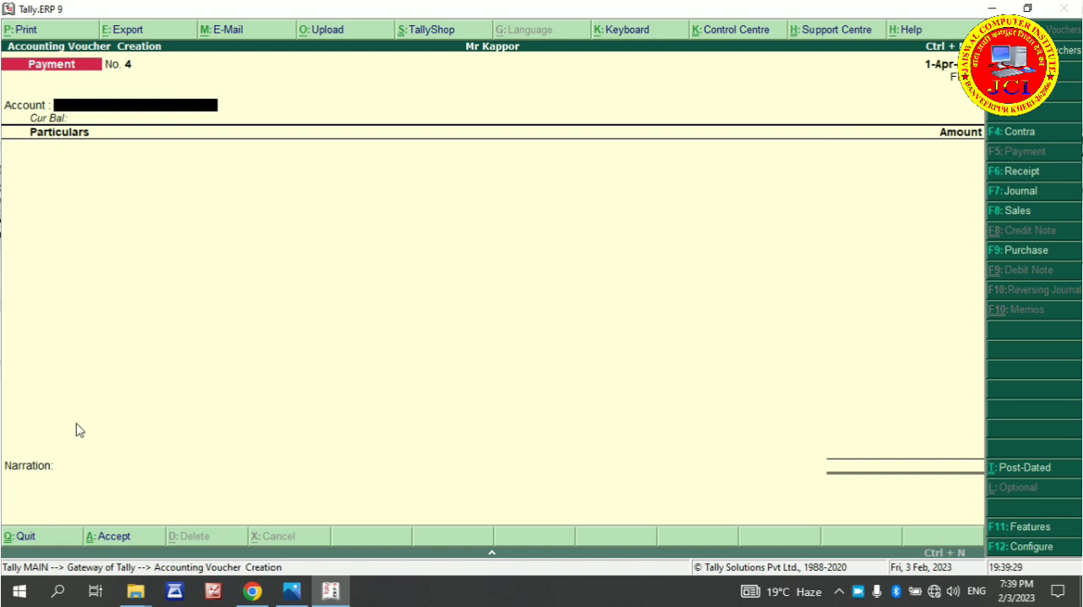
key("Escape")
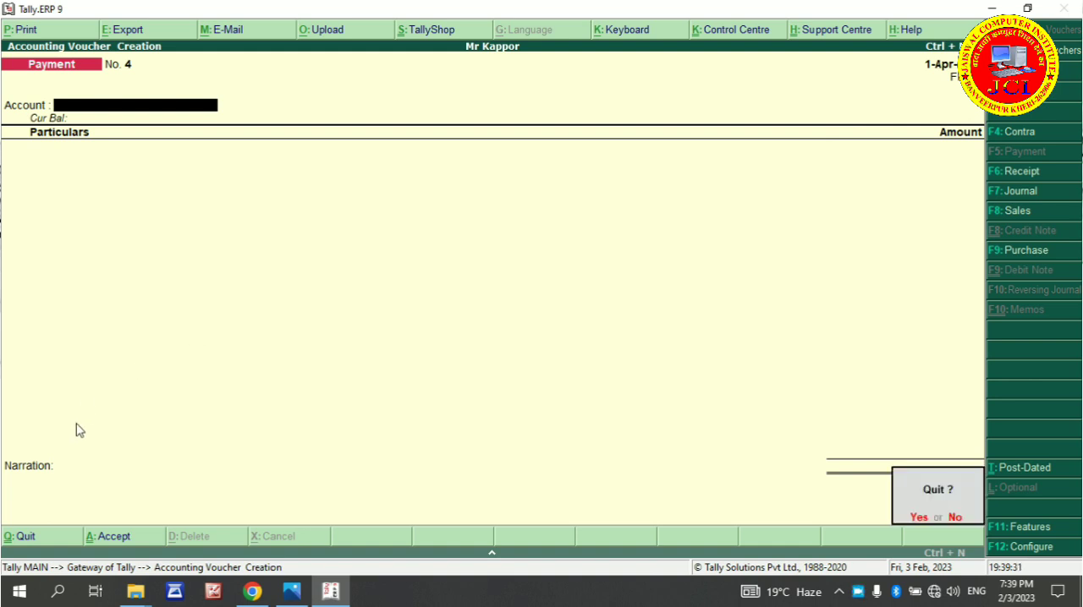
key("y")
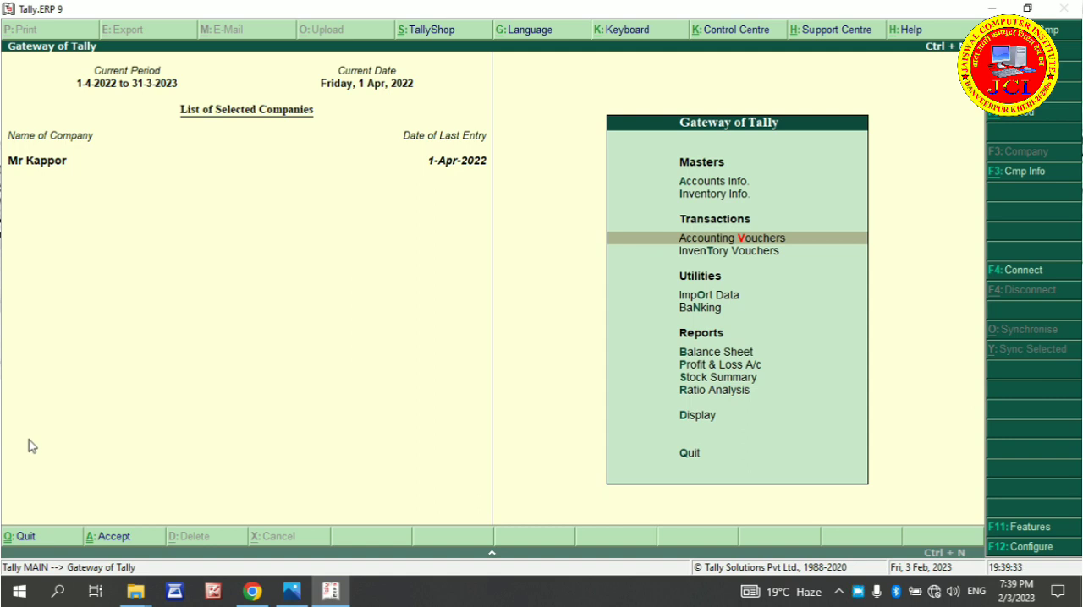
Switch to the Tally mayank-converted.pdf exercise in Chrome and find transaction 6, the phone deposit paid in cash, with its ledger and voucher entries
left_click(257, 597)
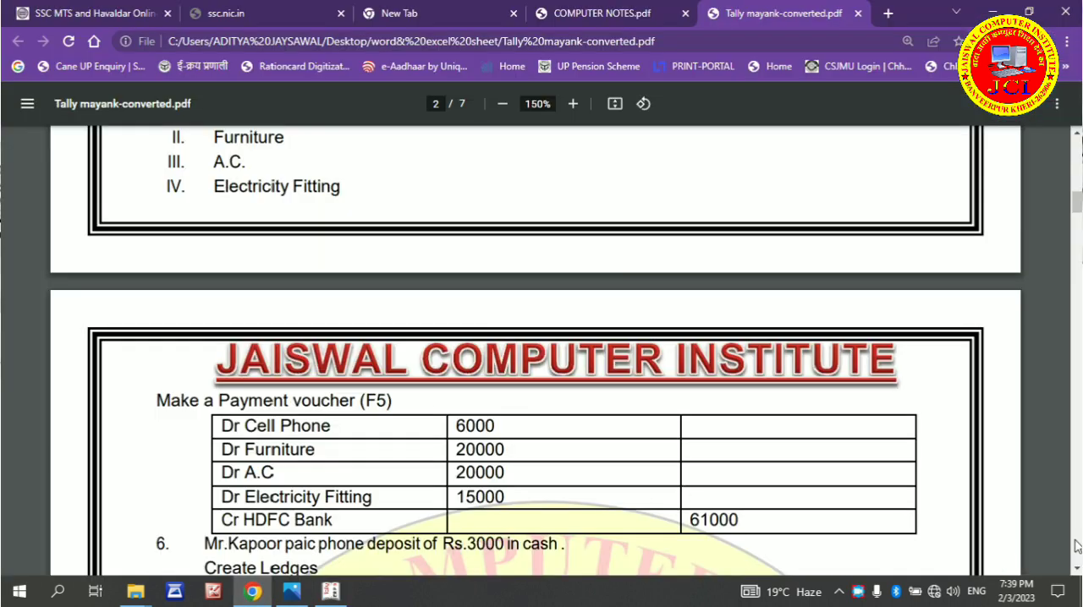
left_click(1077, 569)
left_click(1076, 569)
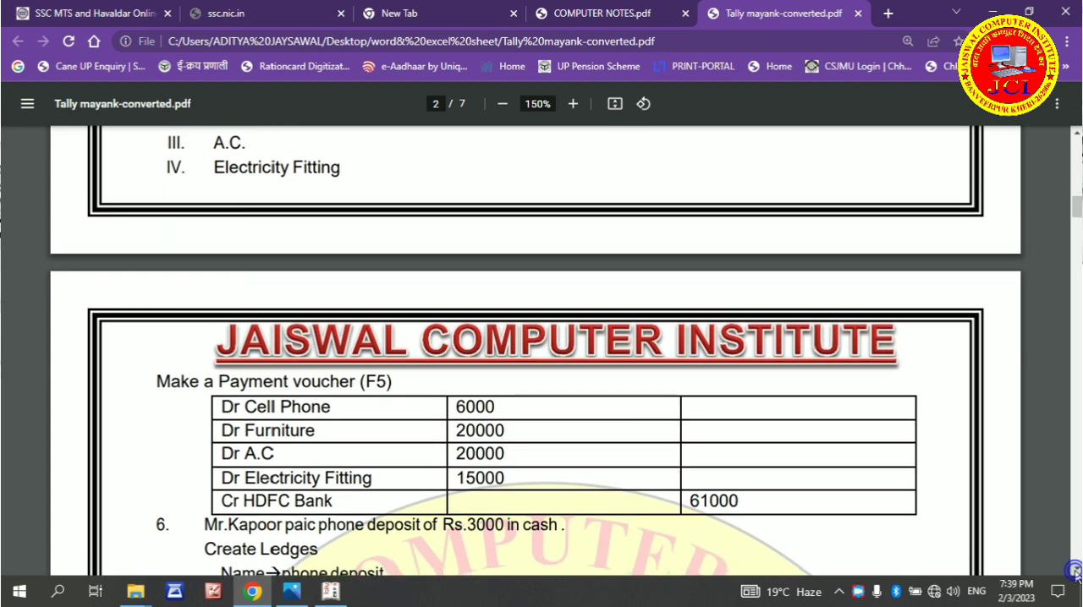
left_click(1076, 569)
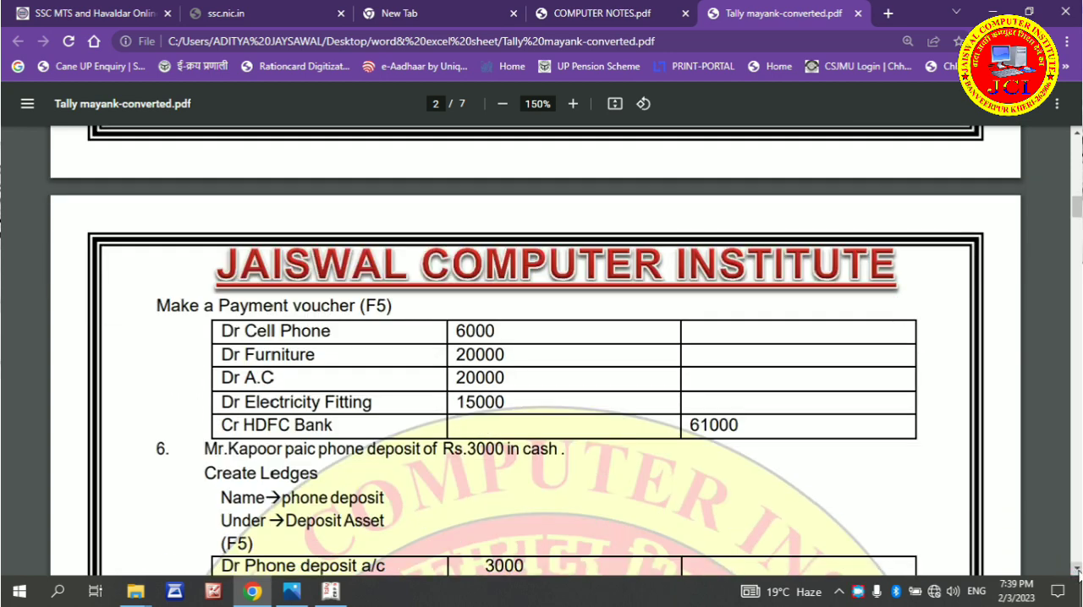
left_click(1077, 569)
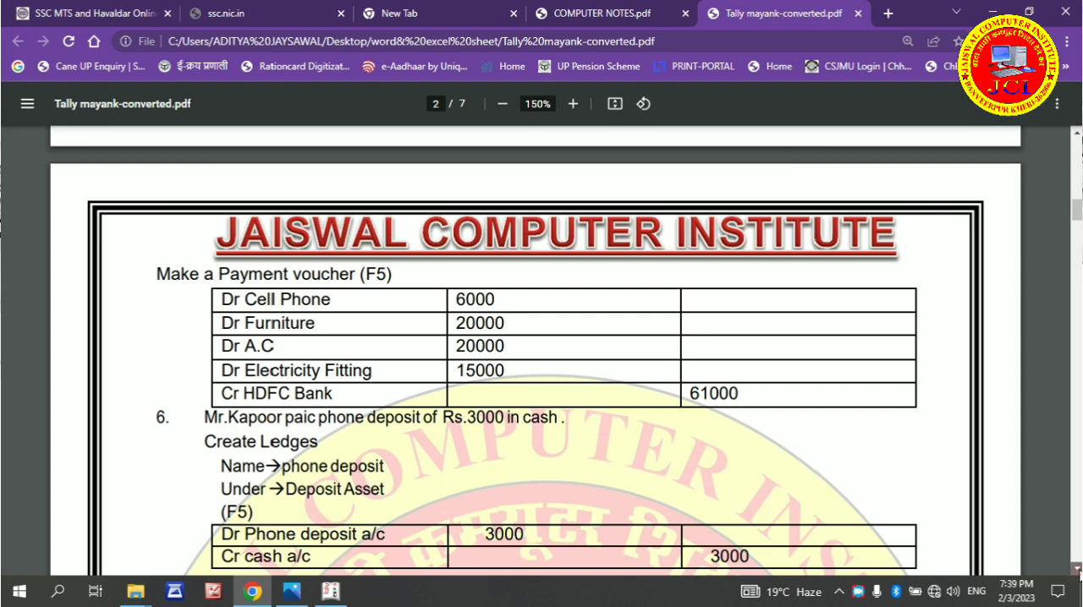
left_click(1077, 569)
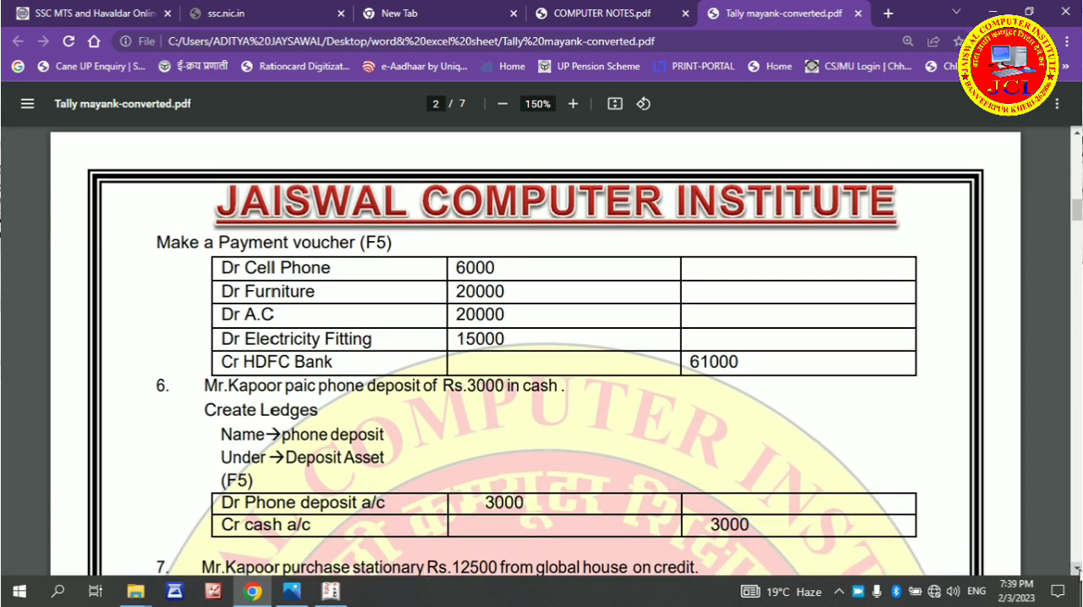
left_click(1077, 570)
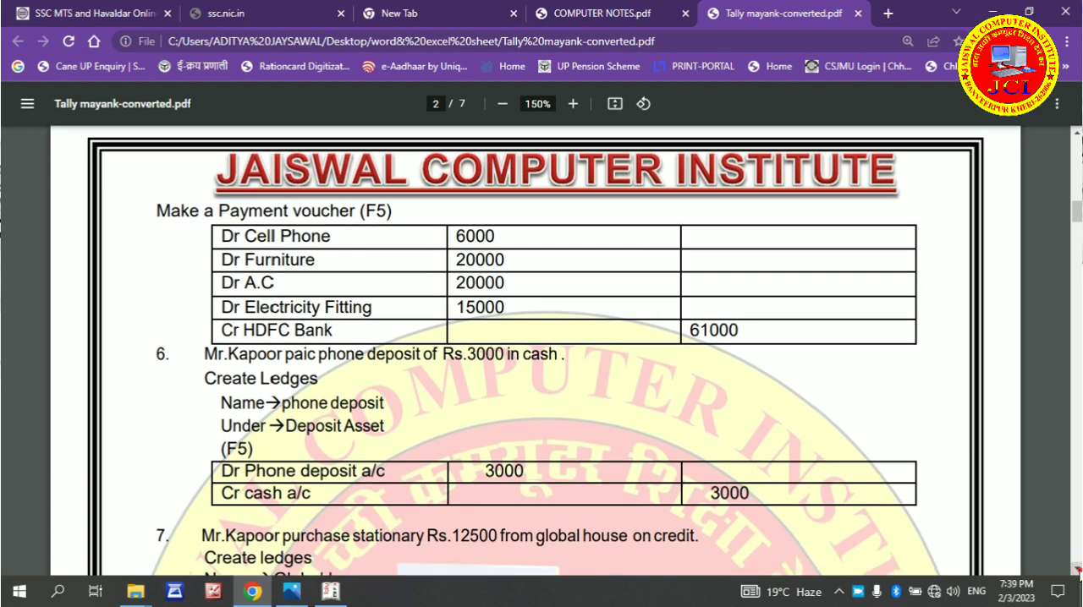
Switch from the PDF exercise to Tally.ERP 9 and open the creation form for a single ledger
left_click(1077, 570)
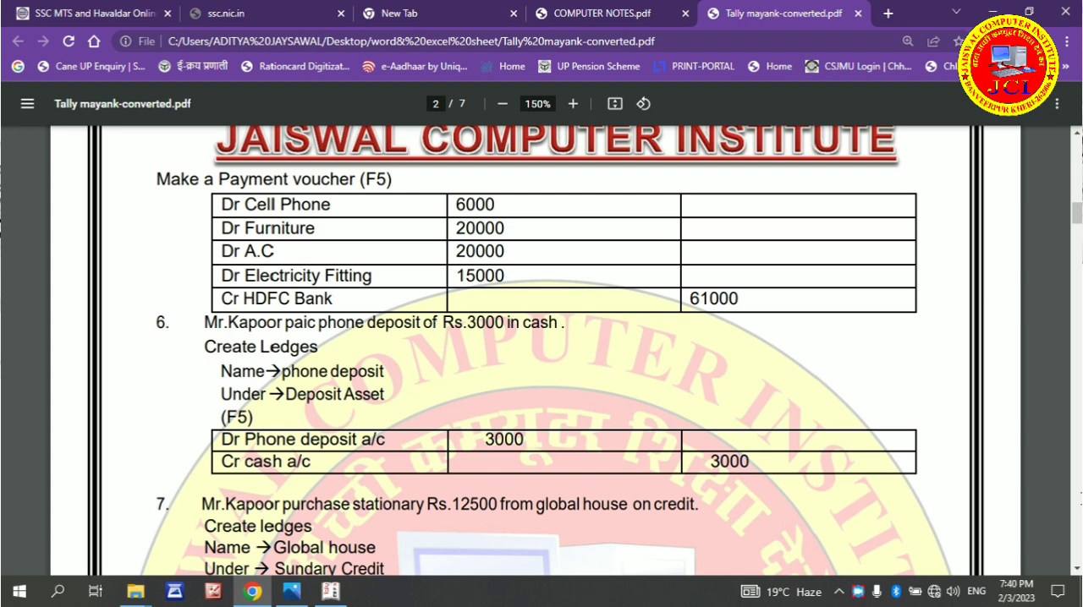
left_click(1076, 566)
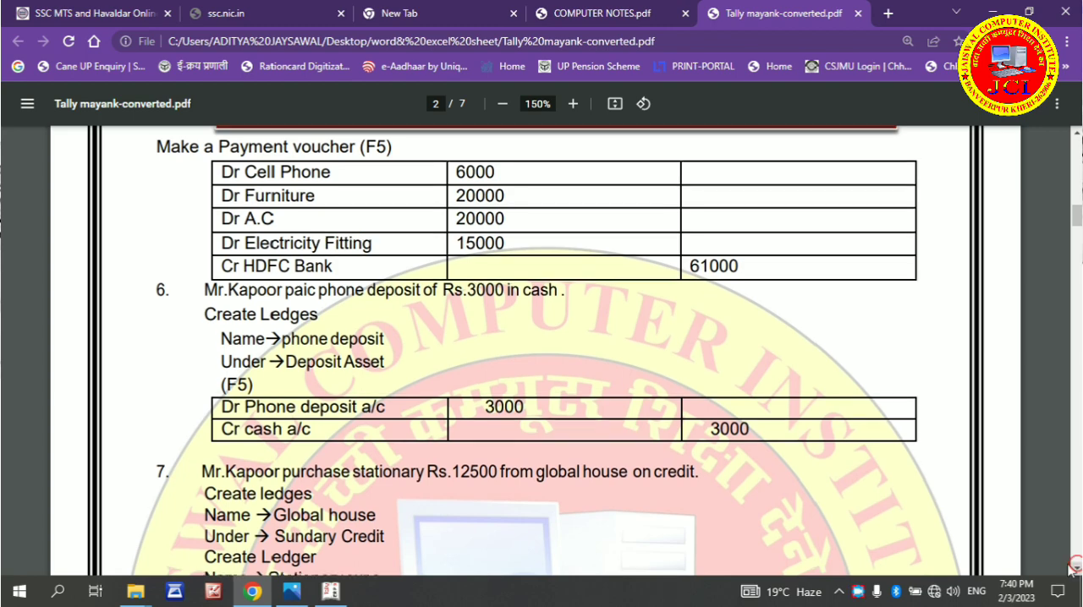
left_click(1077, 566)
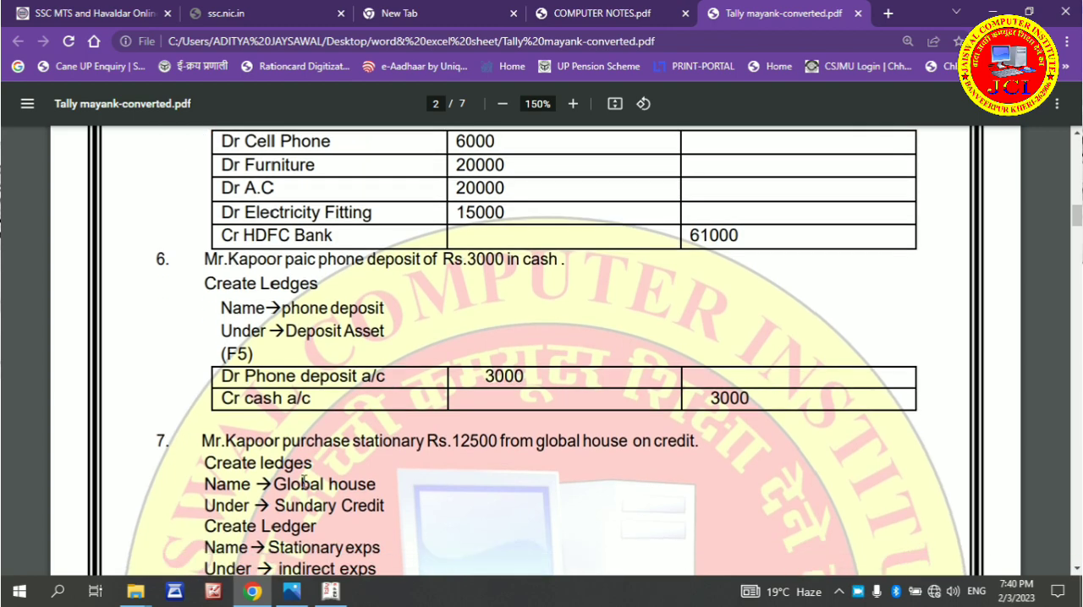
left_click(327, 596)
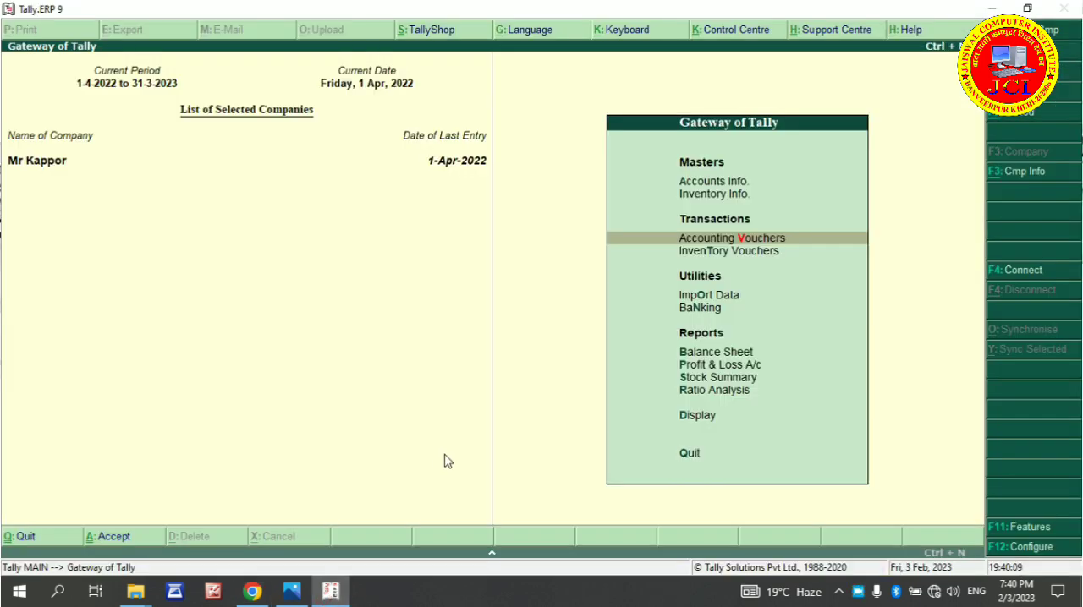
key("a")
key("l")
key("c")
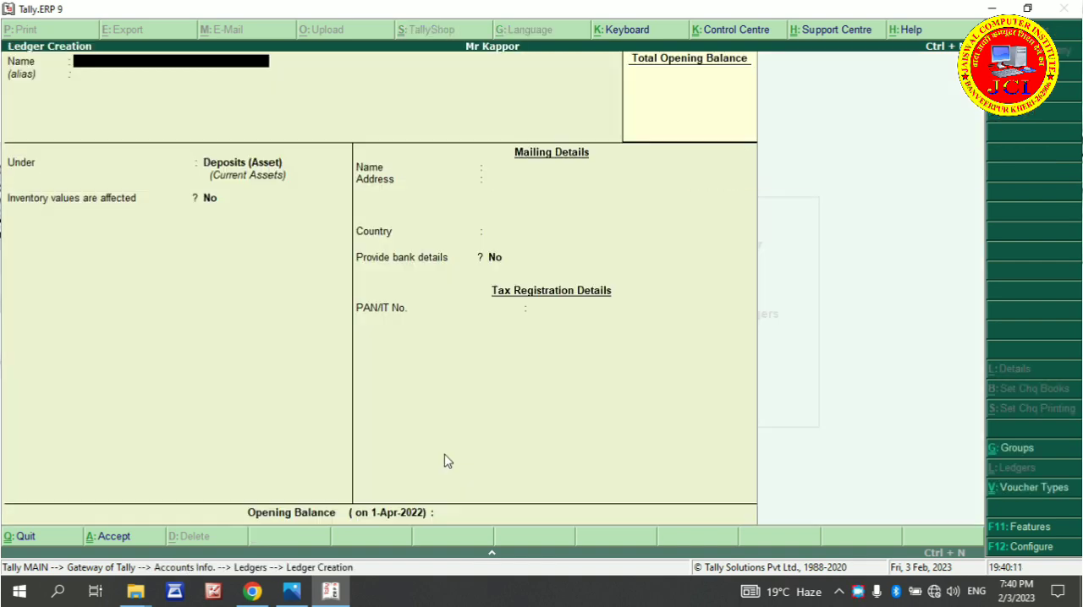
Name the new ledger Phone Deposit and keep it under Deposits (Asset), with inventory values affected set to No
type("Phone d")
type("iosit")
key("BackSpace")
key("BackSpace")
key("BackSpace")
key("BackSpace")
key("BackSpace")
type("eposity")
key("BackSpace")
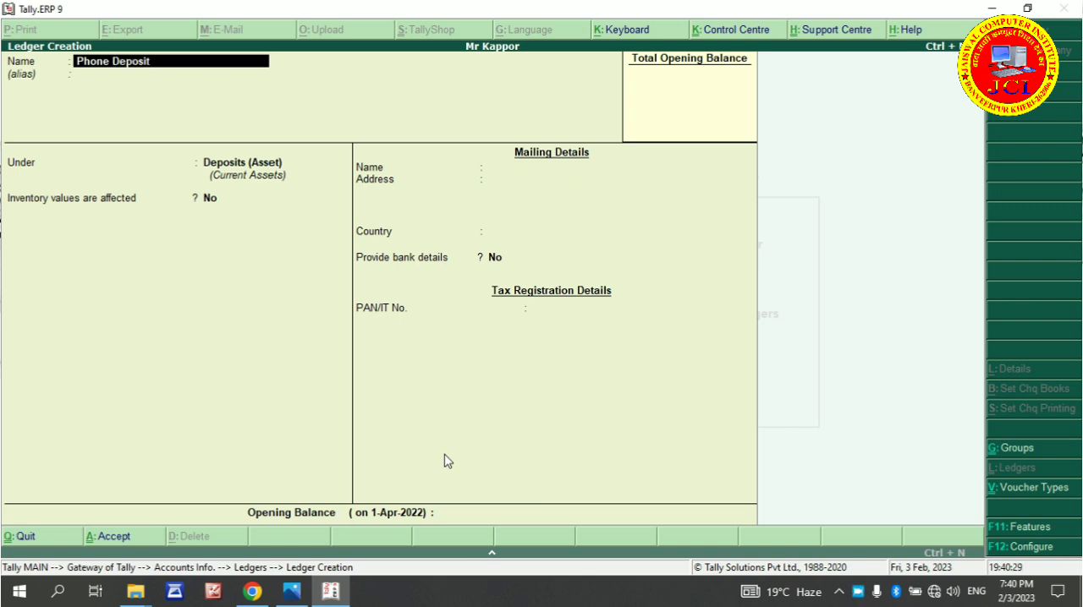
key("Return")
key("Return")
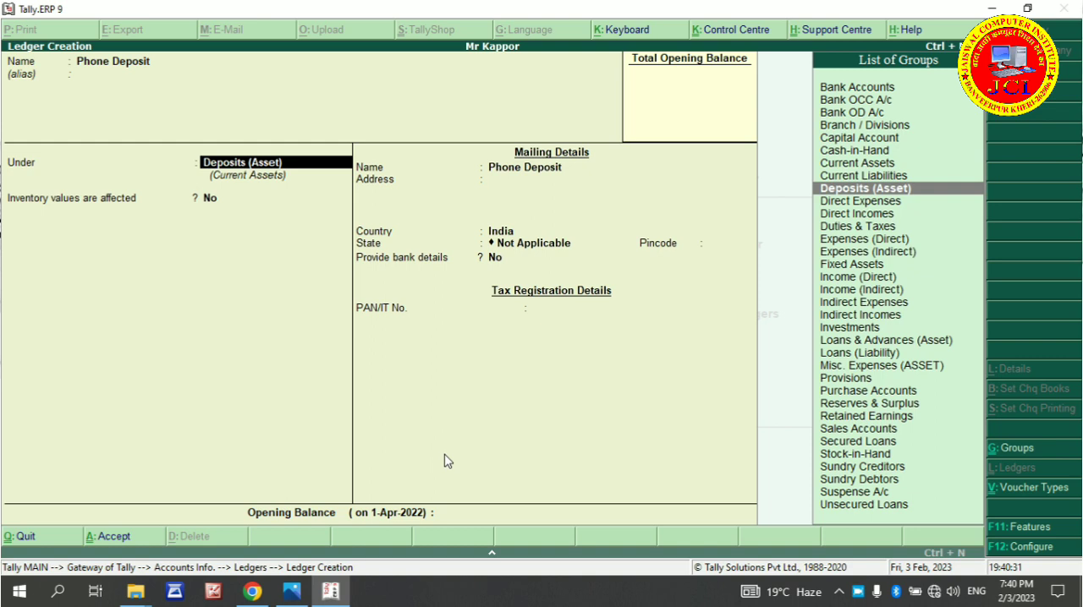
key("Return")
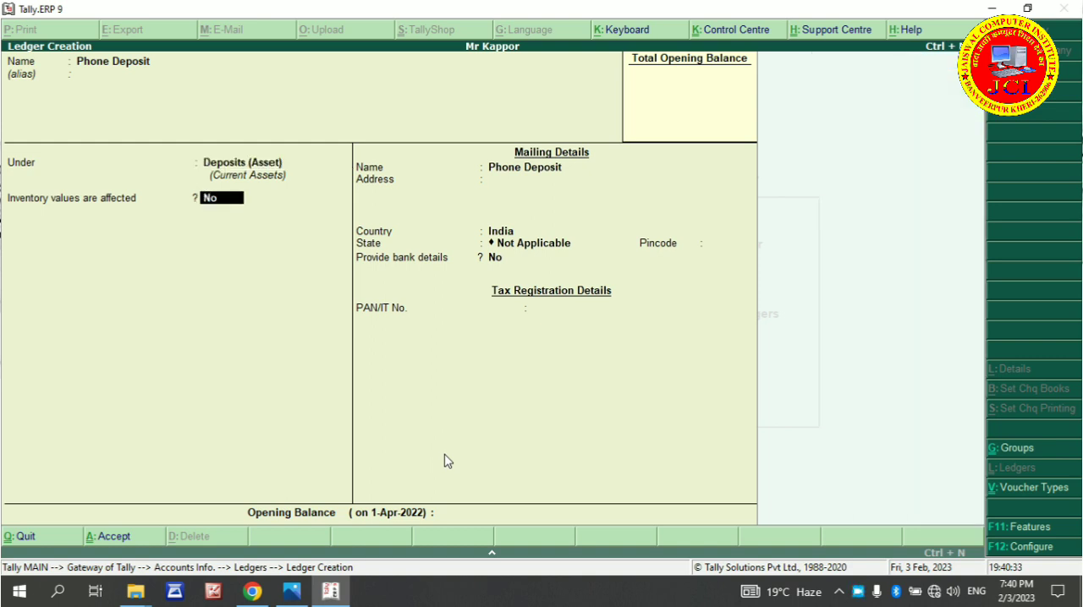
key("Return")
key("Return")
Keep the ledger's country India, state Not Applicable and bank details No, save it and return to the Gateway of Tally
key("Return")
key("Return")
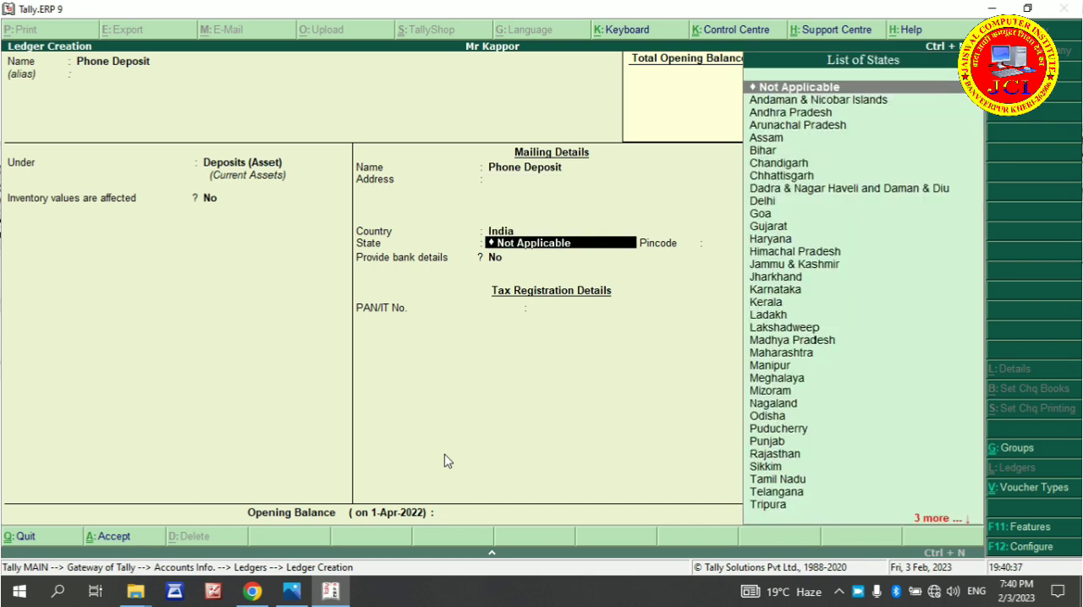
key("Return")
key("Return")
key("Return")
key("Return")
key("Return")
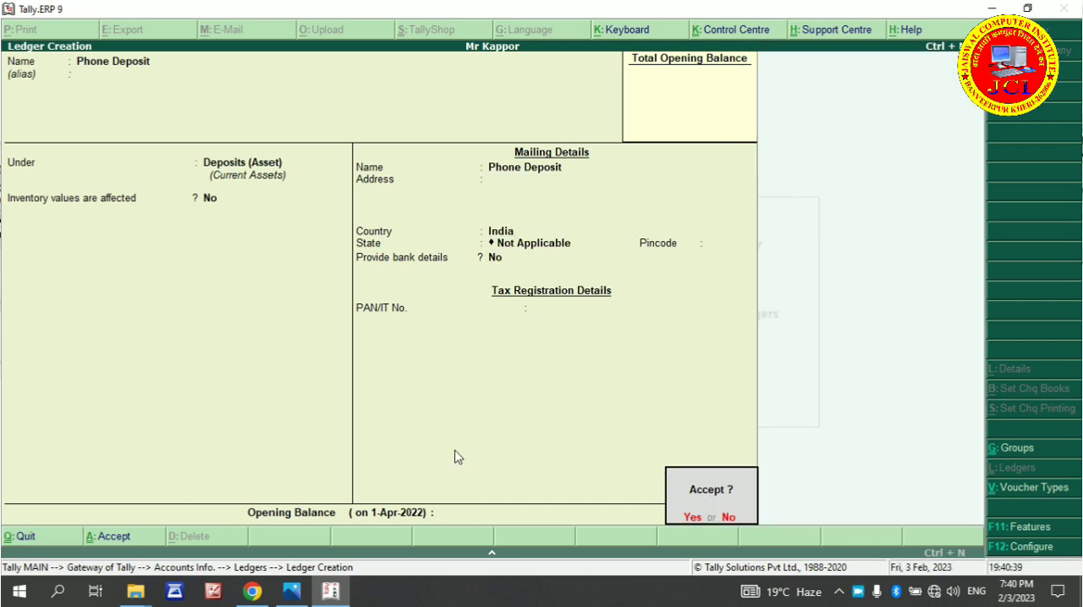
key("Return")
key("Escape")
key("Return")
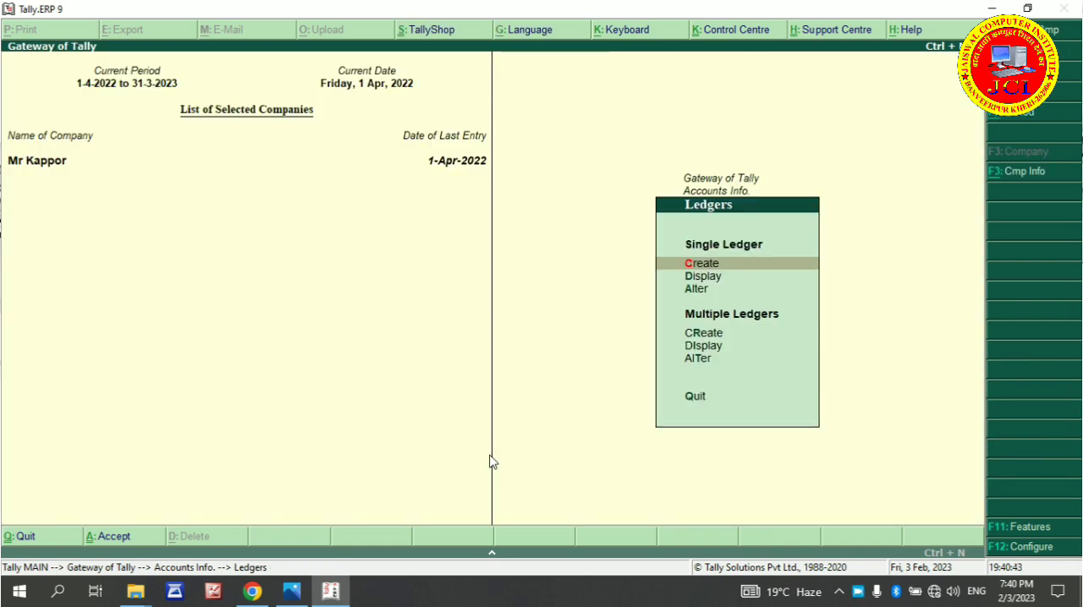
key("Escape")
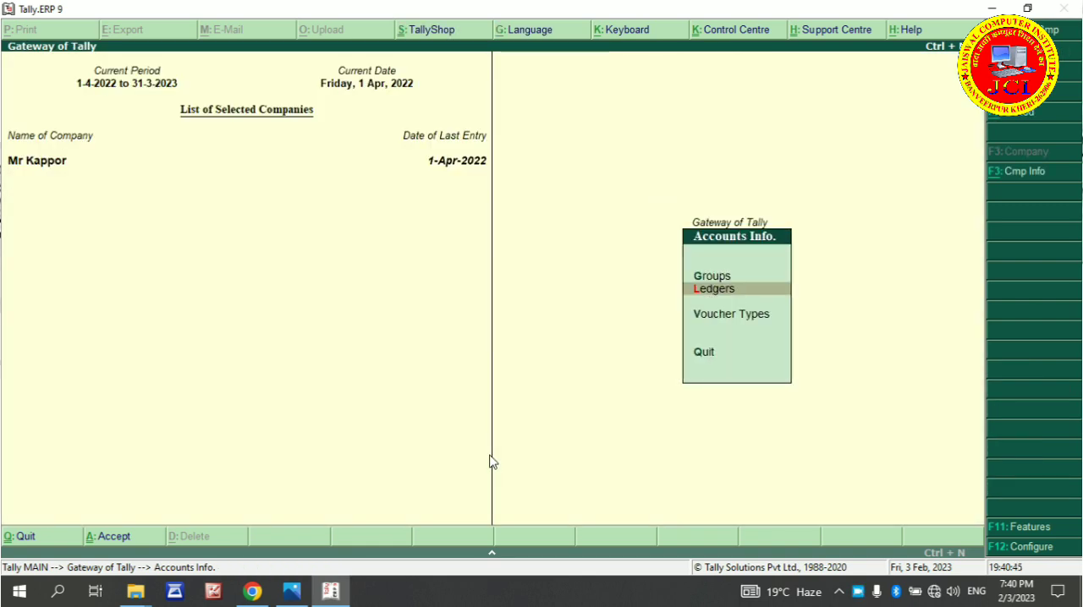
key("Escape")
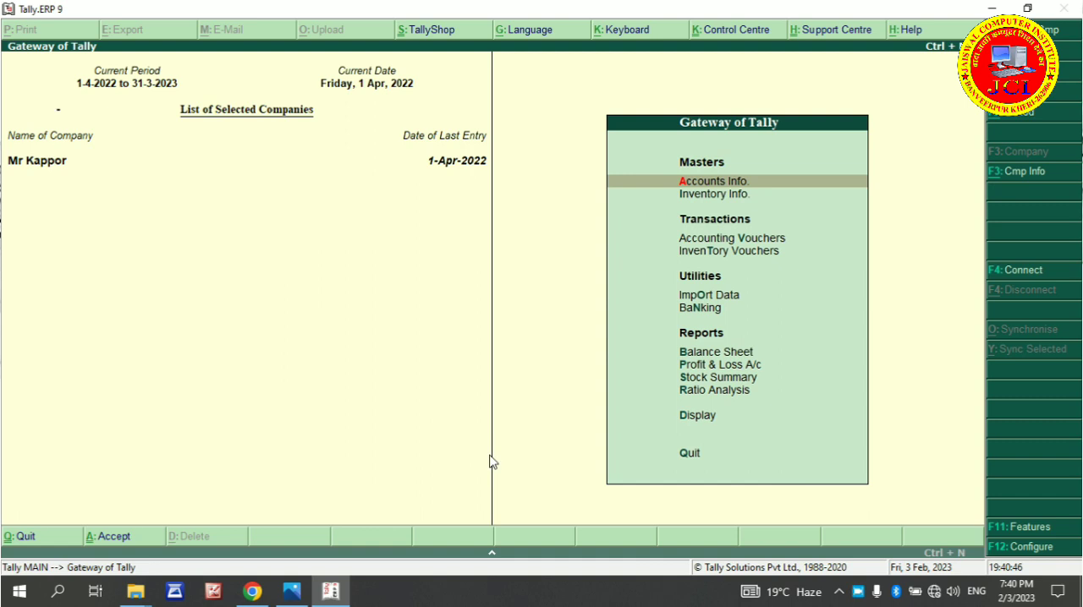
Start a new payment voucher with Cash as the account
key("v")
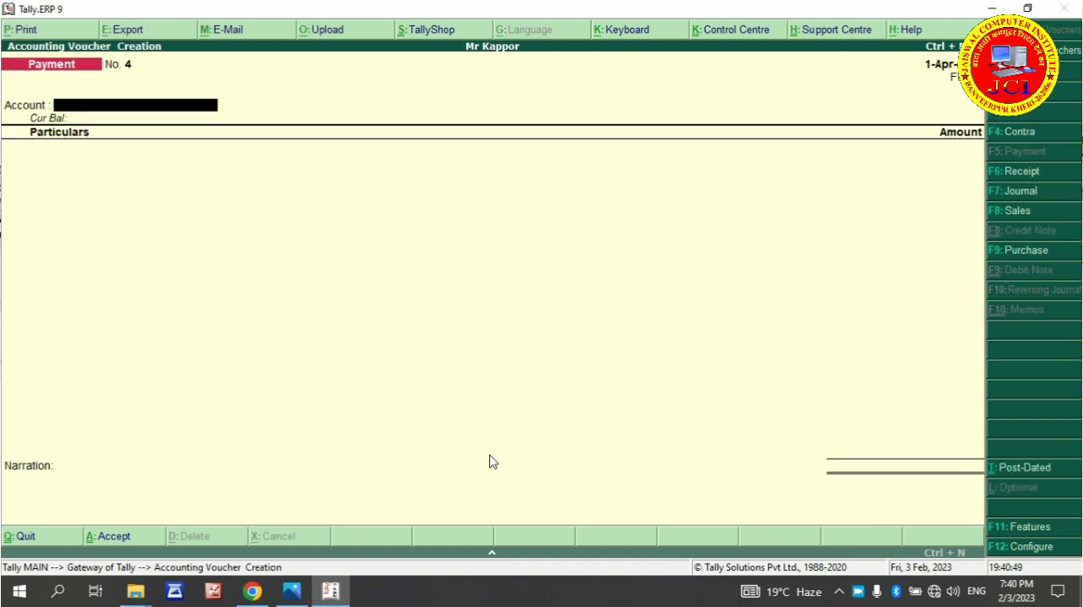
type("C")
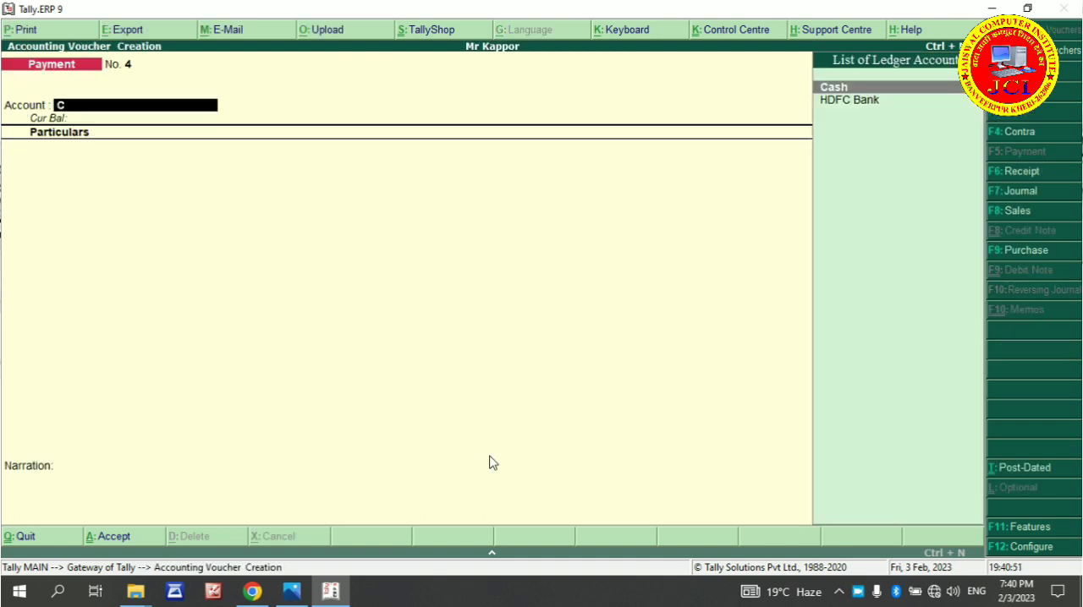
key("Return")
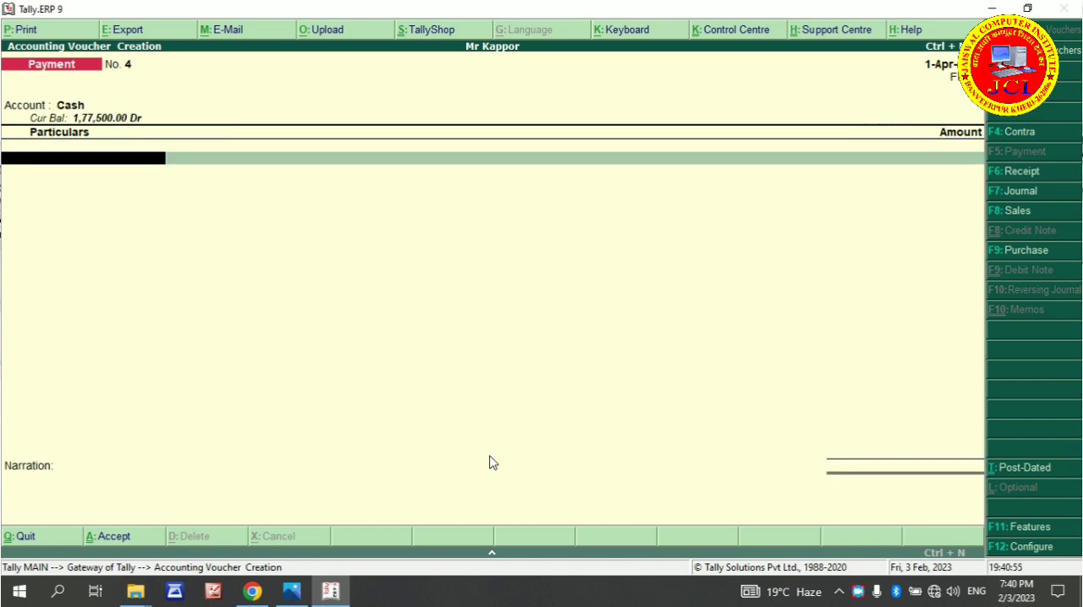
Add a Phone Deposit line of 3,000 to the cash payment voucher and save it without a narration
key("space")
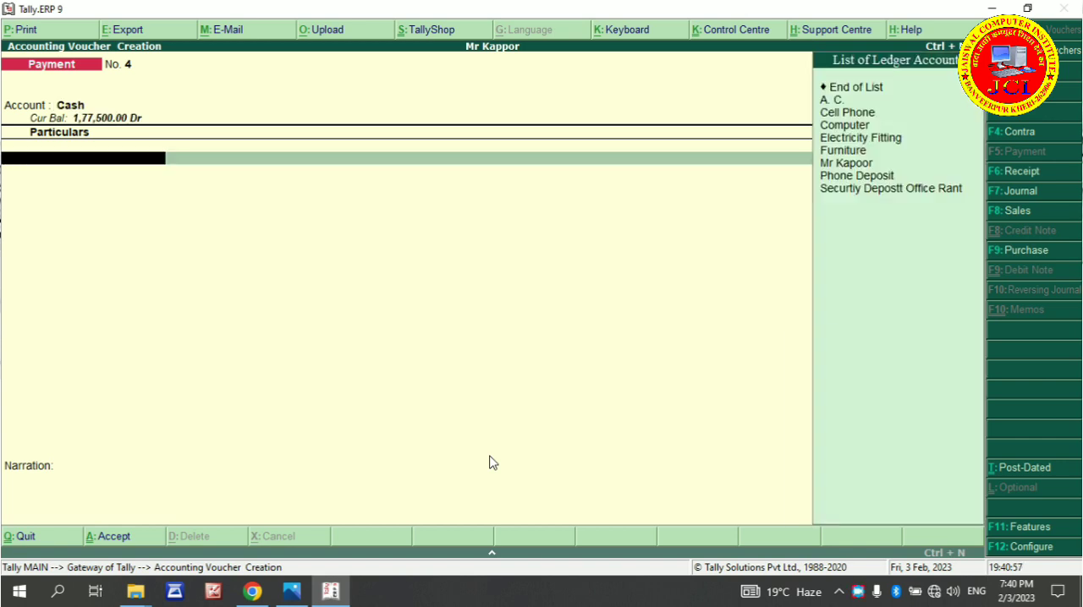
key("Return")
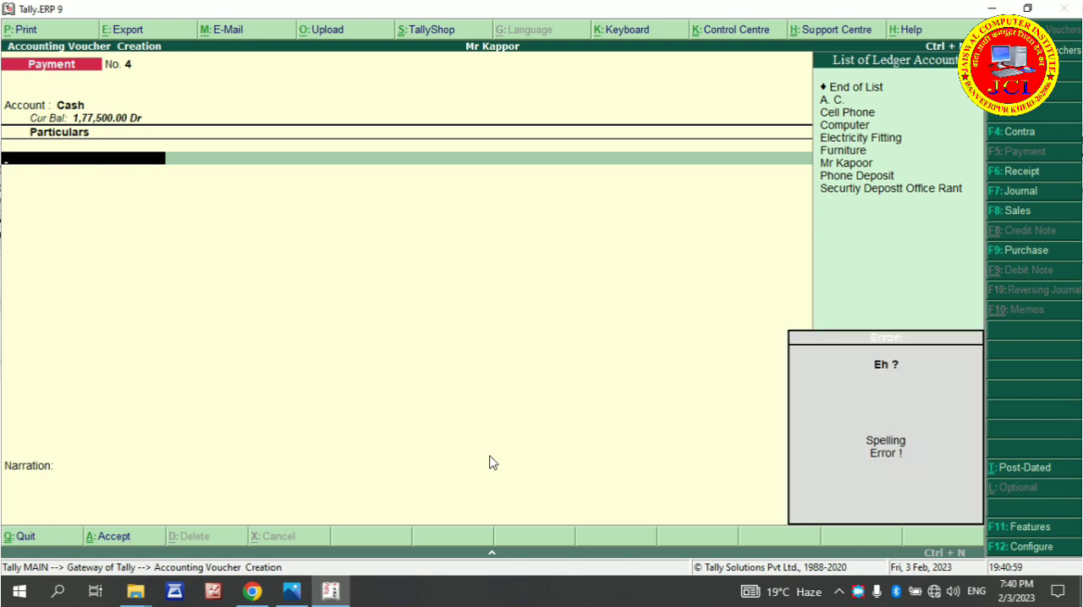
key("BackSpace")
key("Return")
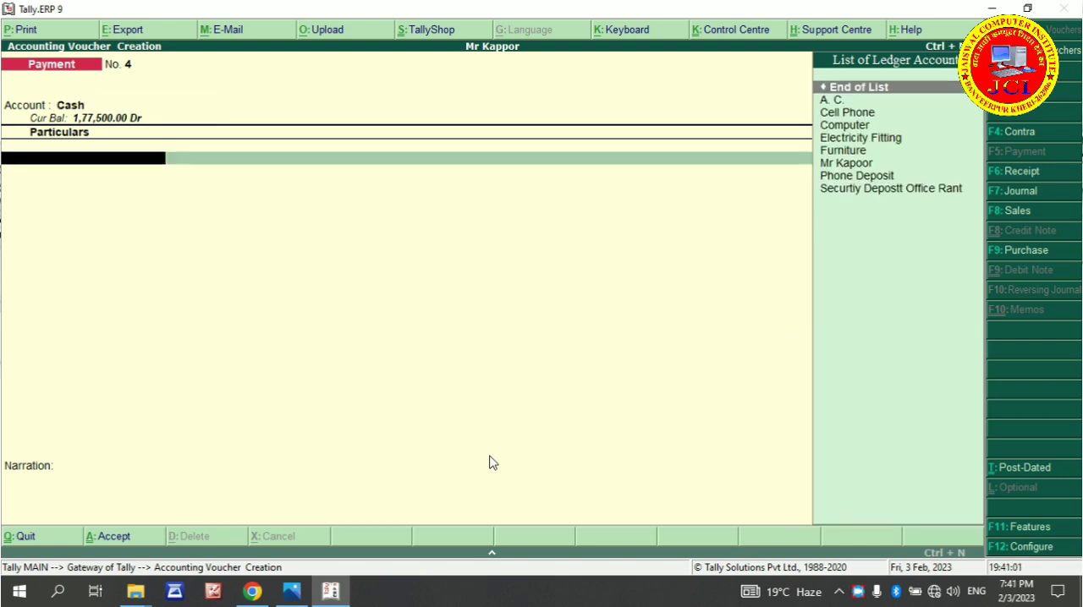
type("p")
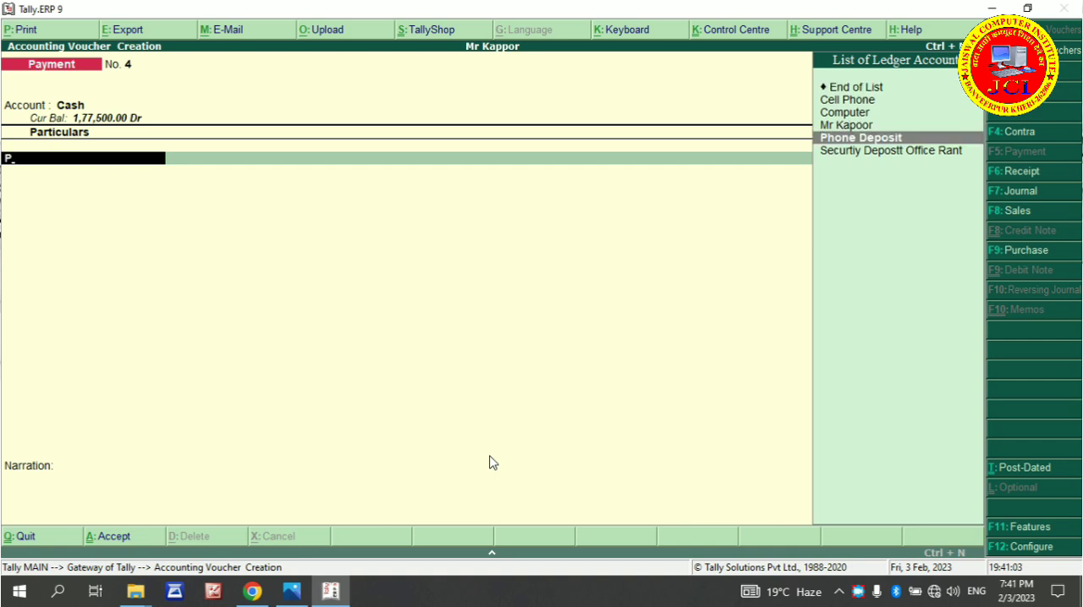
key("Return")
type("3000")
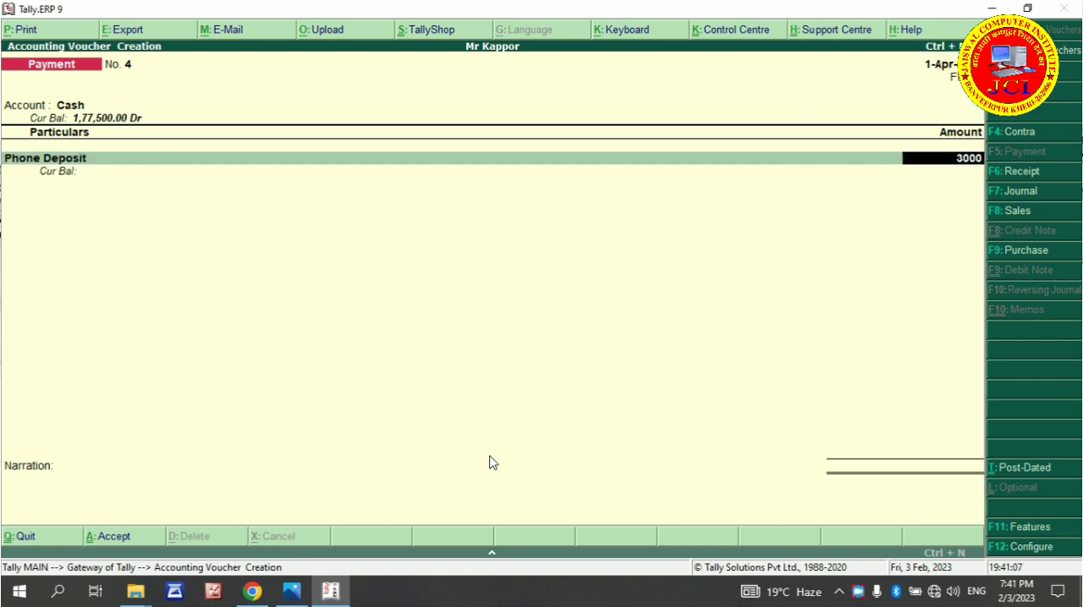
key("Return")
key("Return")
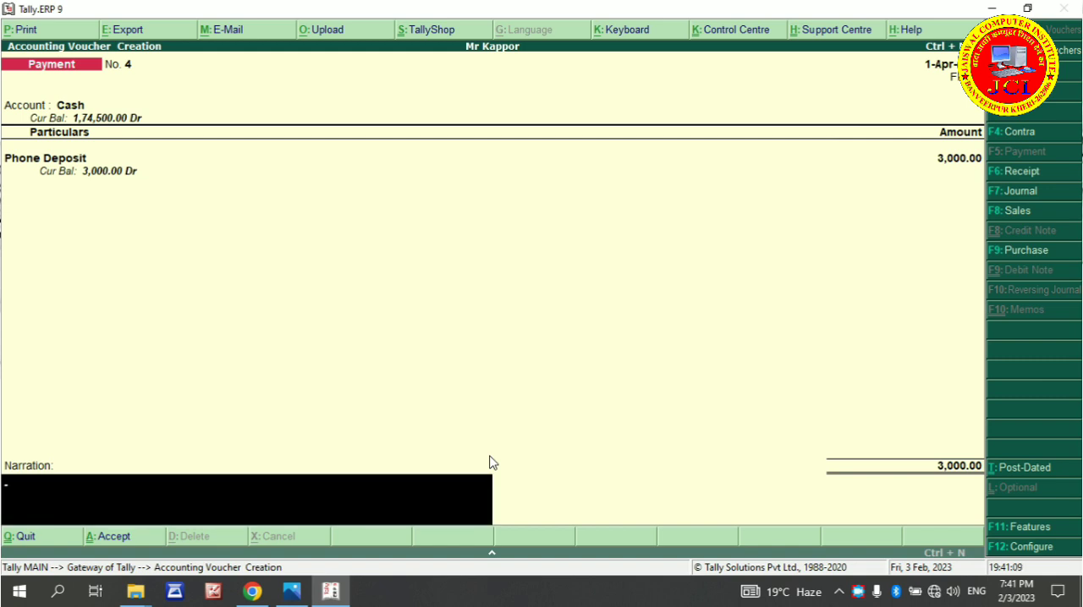
key("Return")
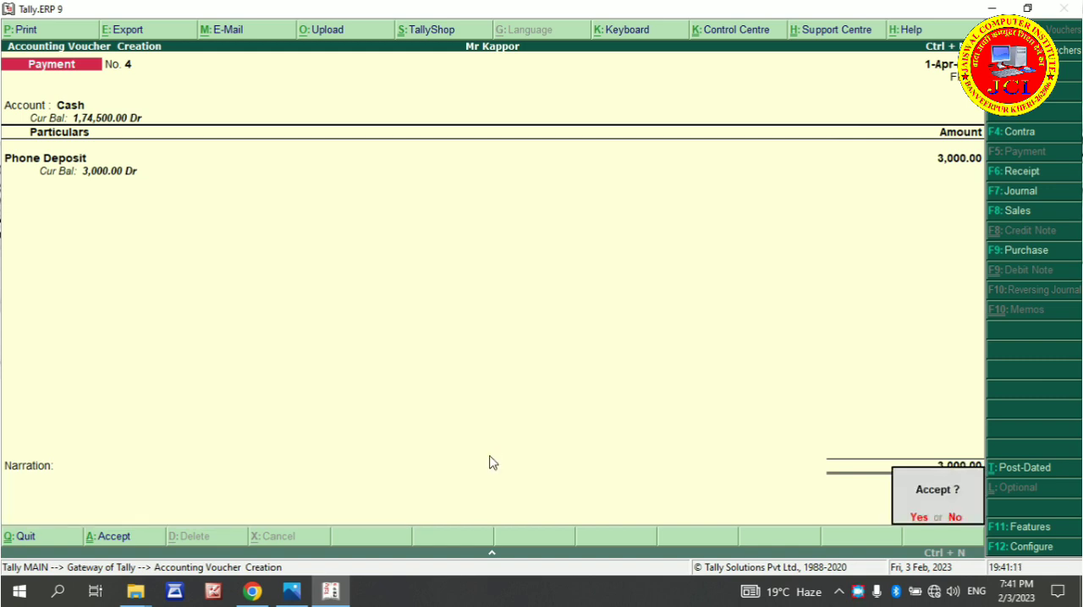
key("y")
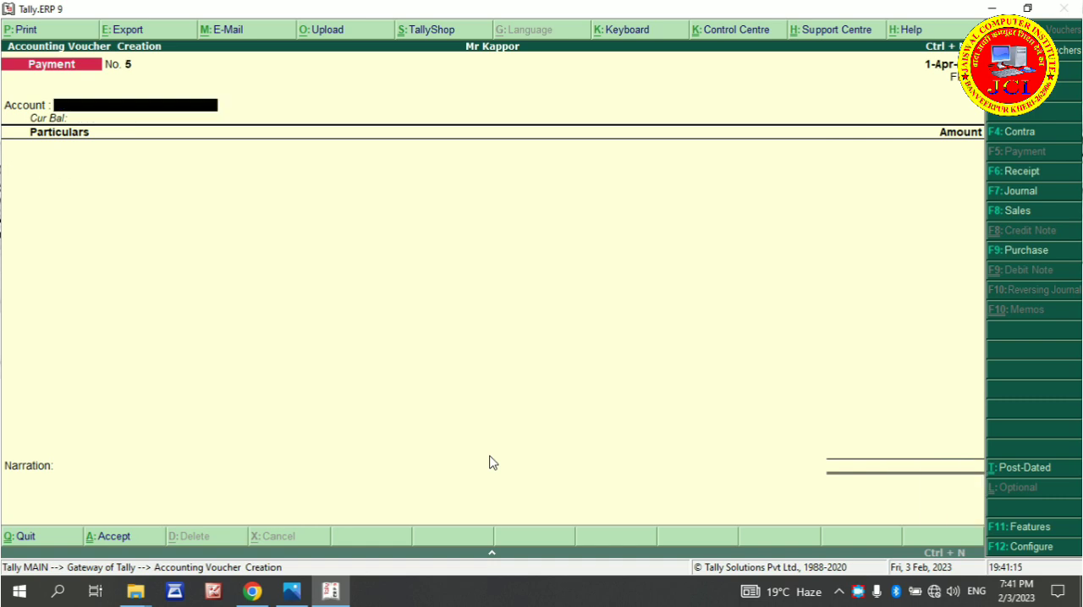